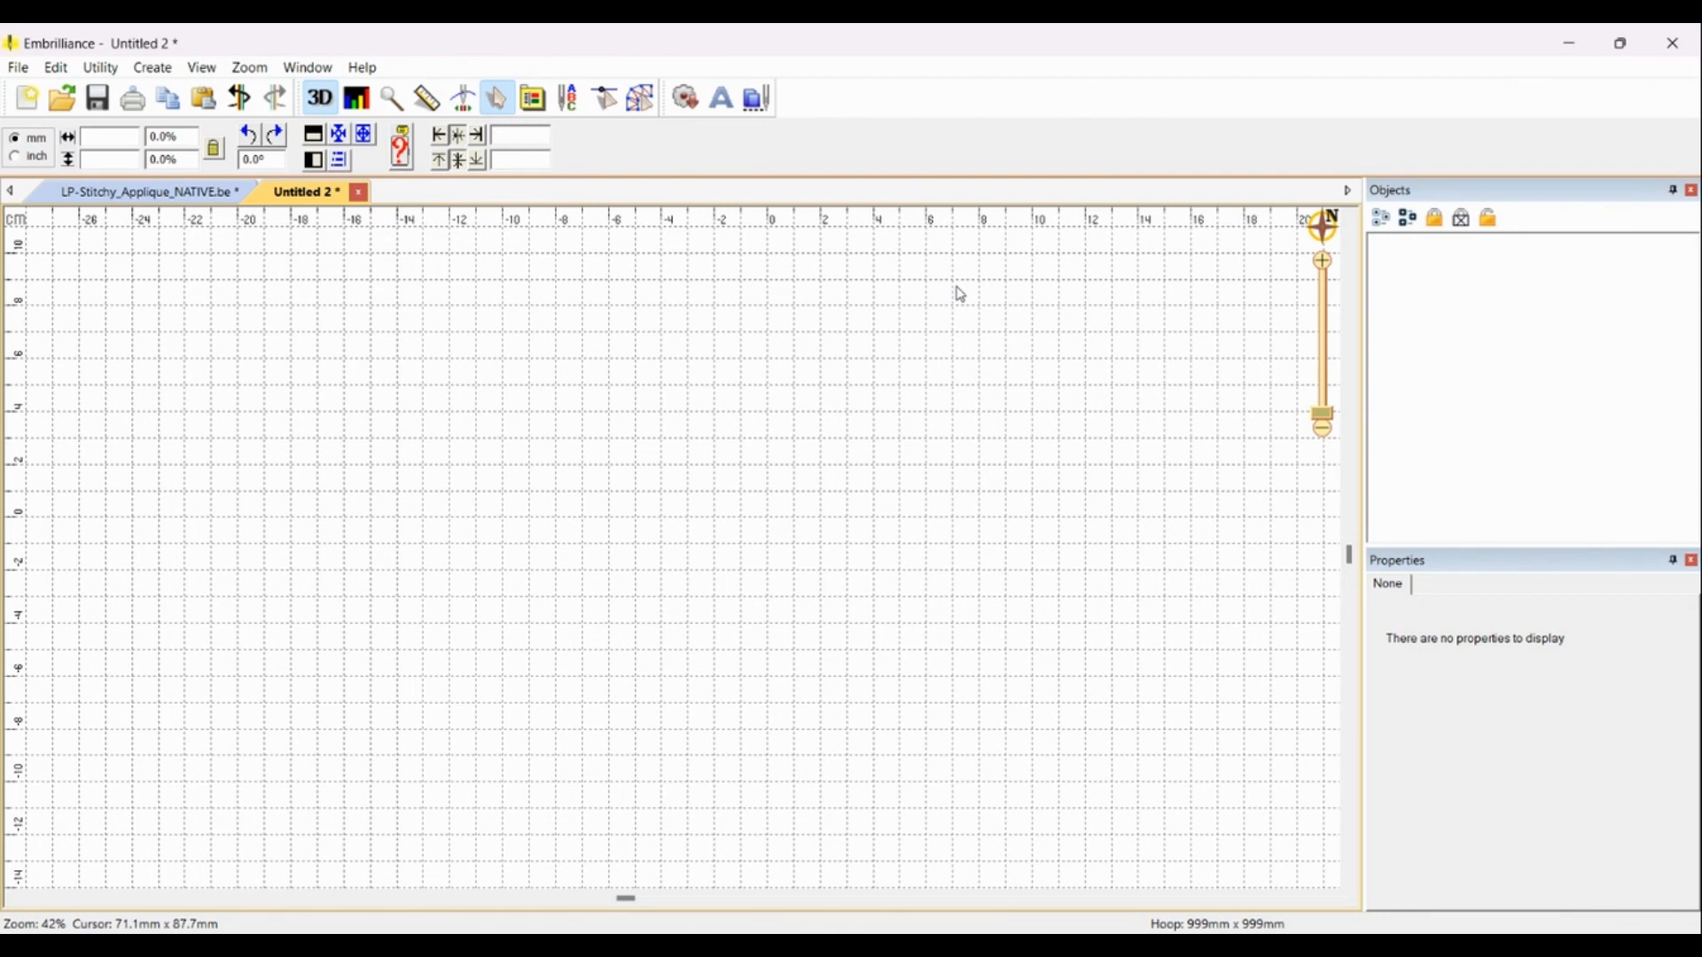
Step: Create a lettering object and change its text to carter
click(727, 105)
scroll(806, 482, up, 3)
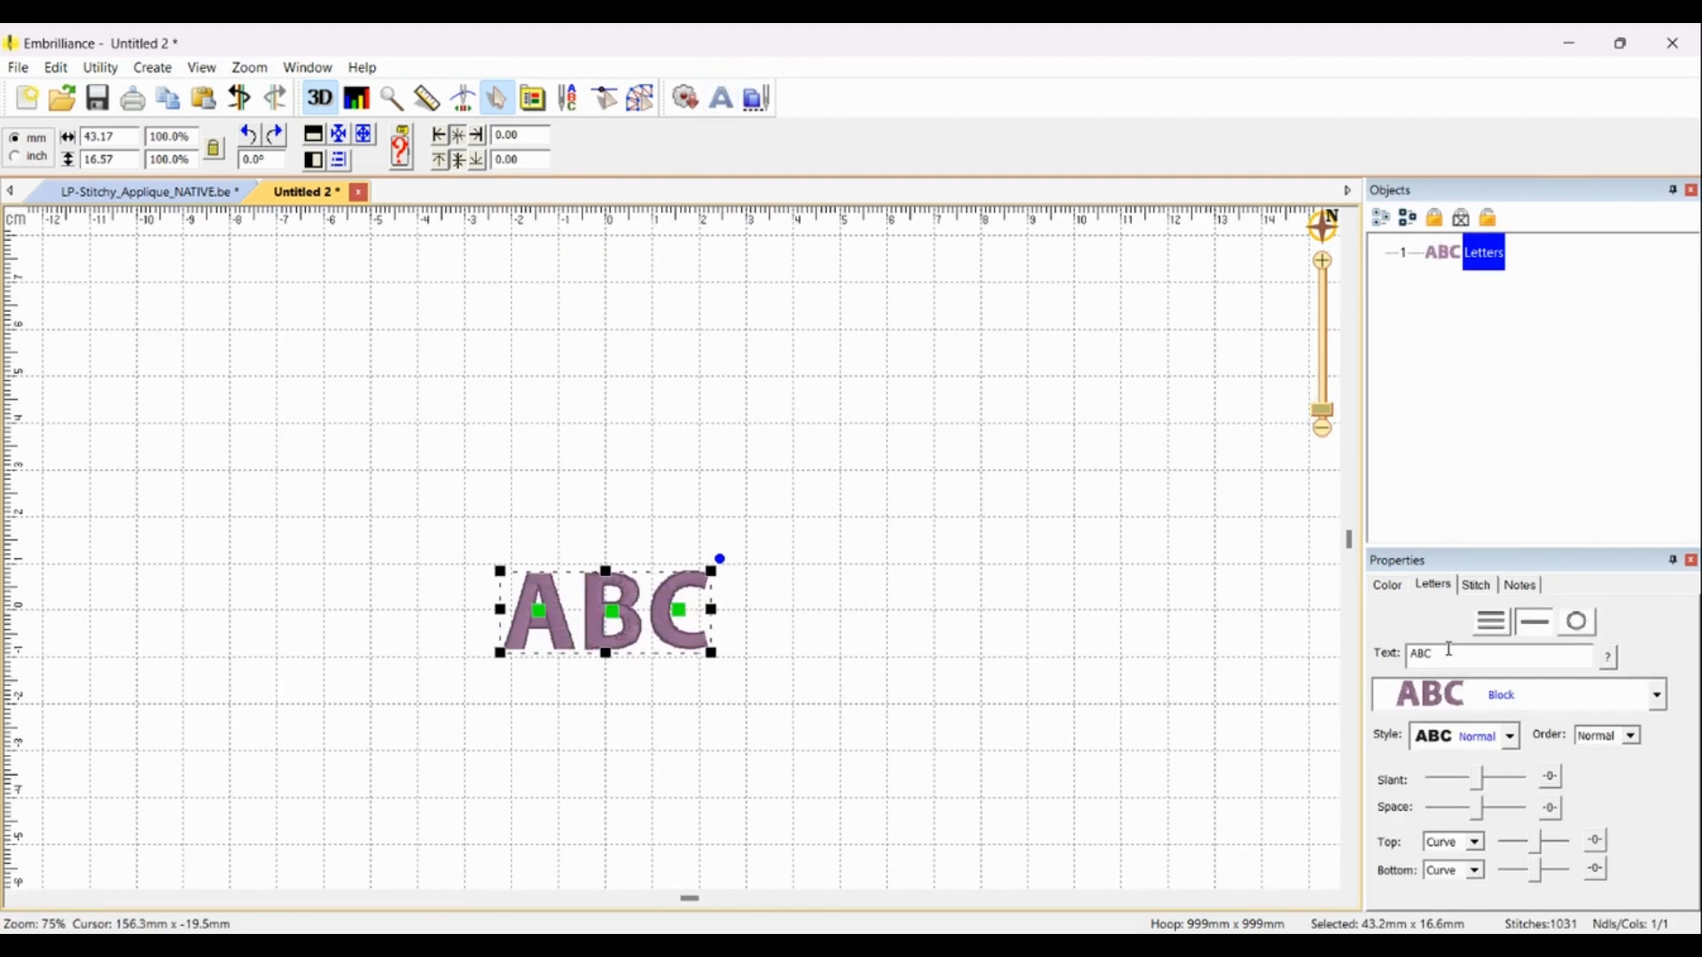
drag(1448, 653, 1392, 658)
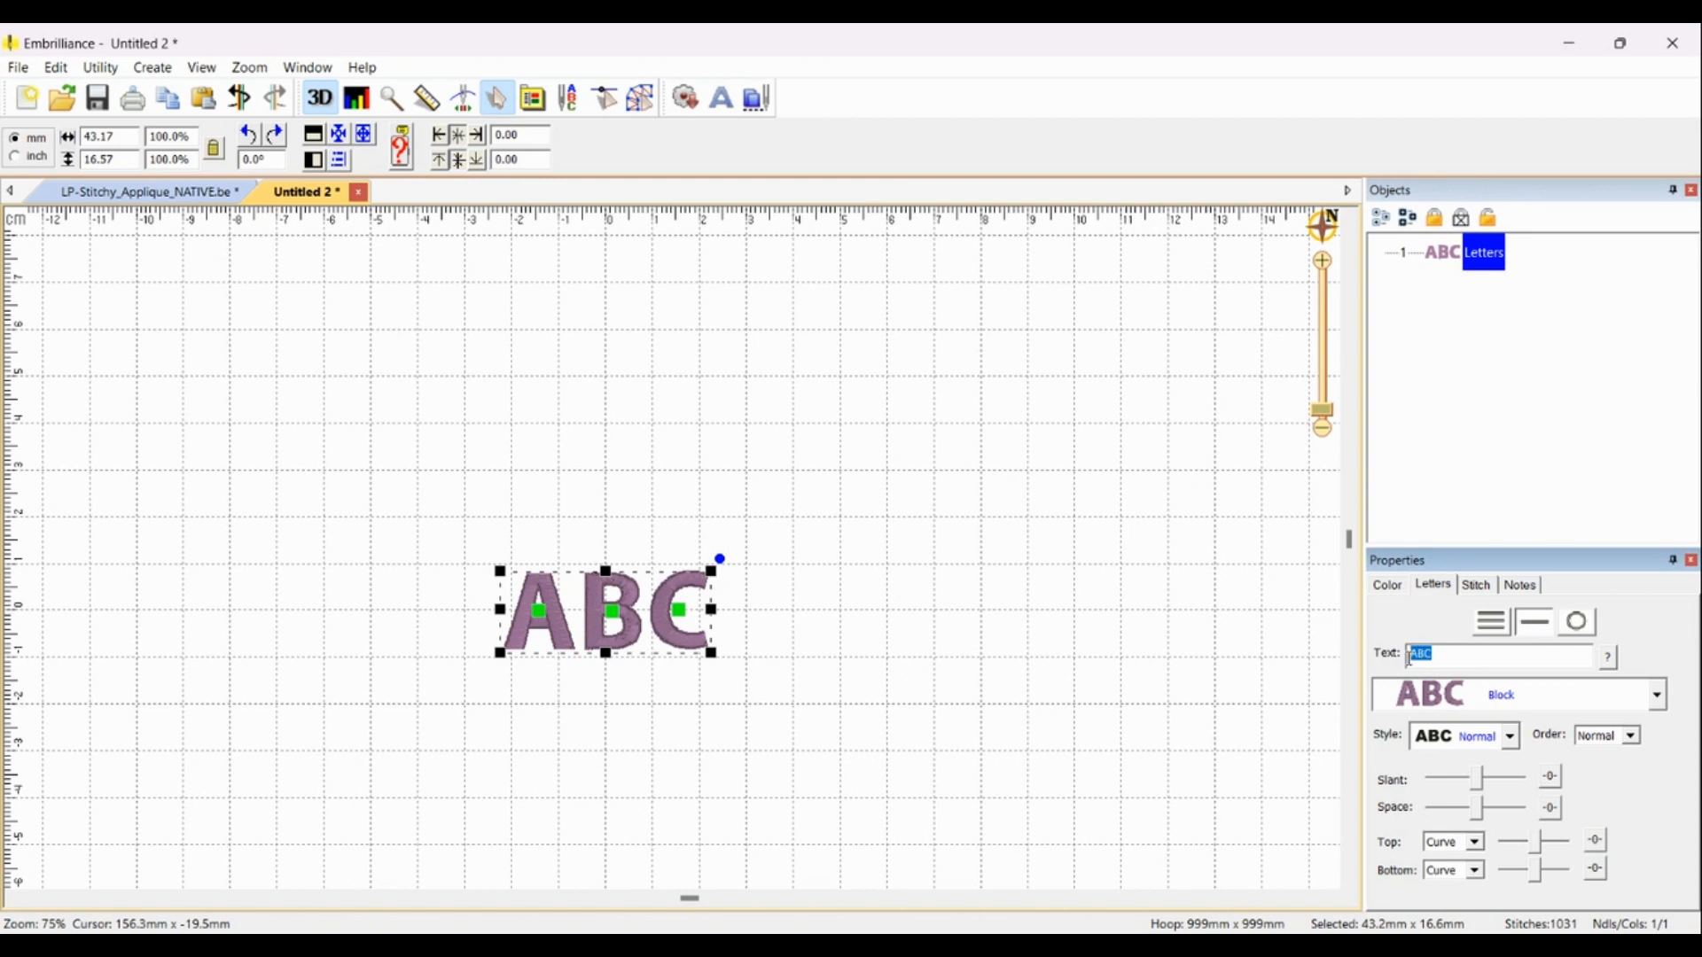
text(caret)
key(BackSpace)
key(BackSpace)
text(ter)
key(Return)
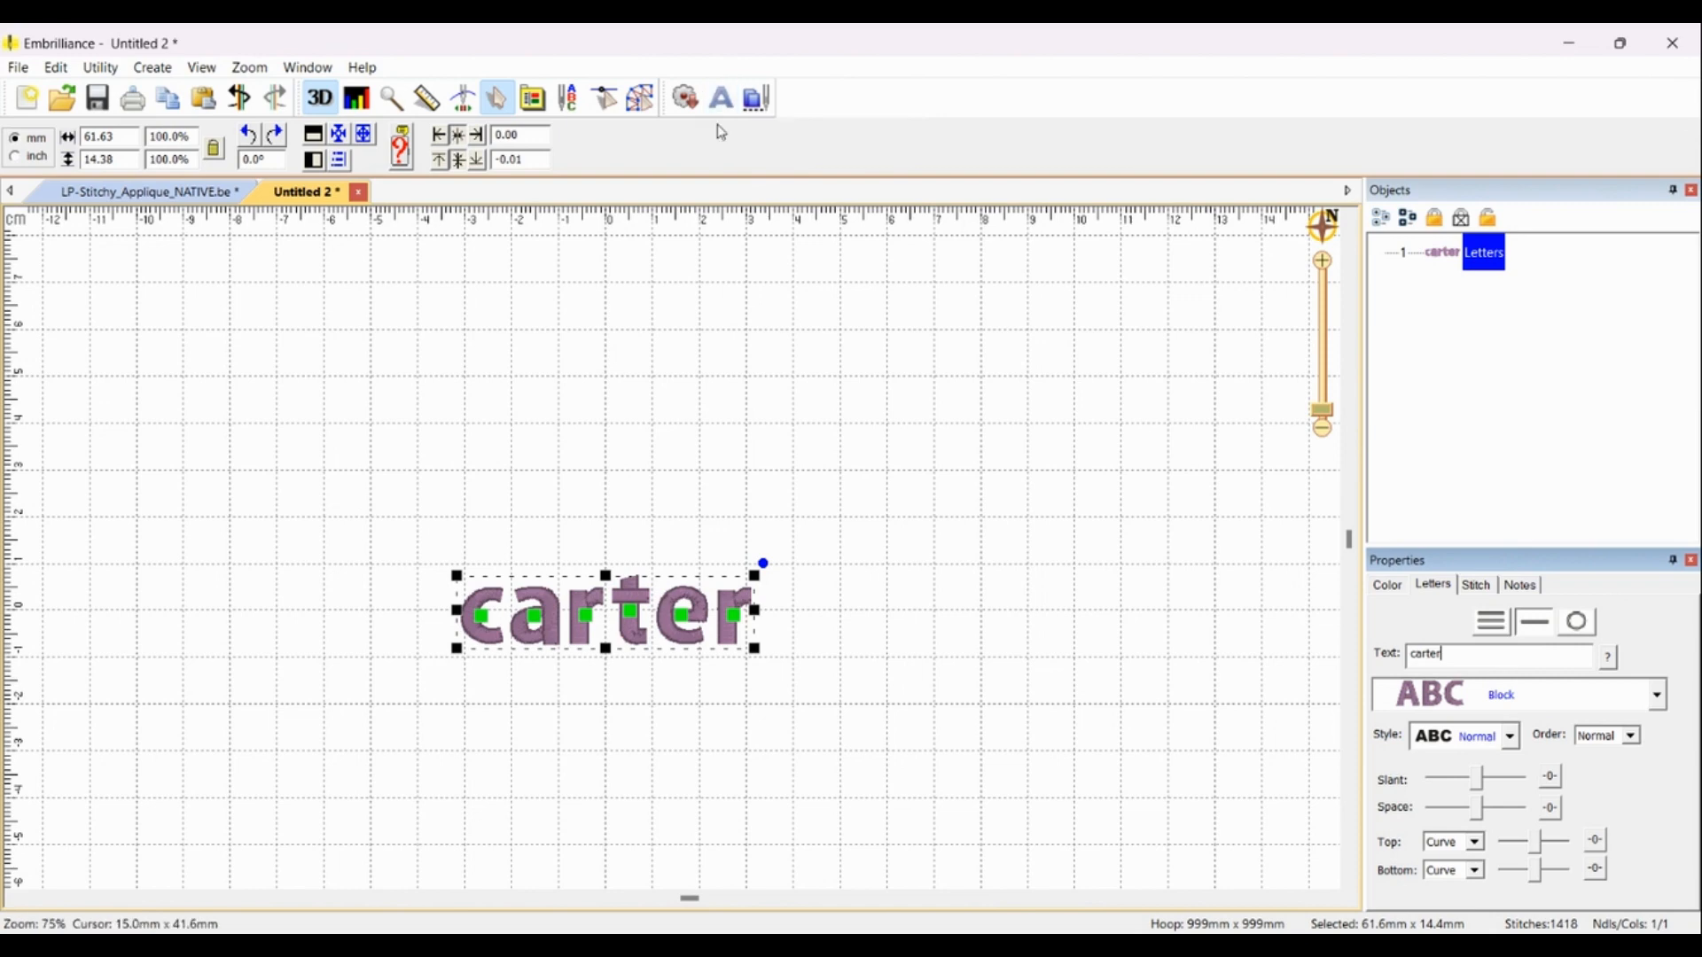
Step: Apply the LP-Stitchy_Applique_NATIVE font to the lettering
scroll(700, 521, up, 1)
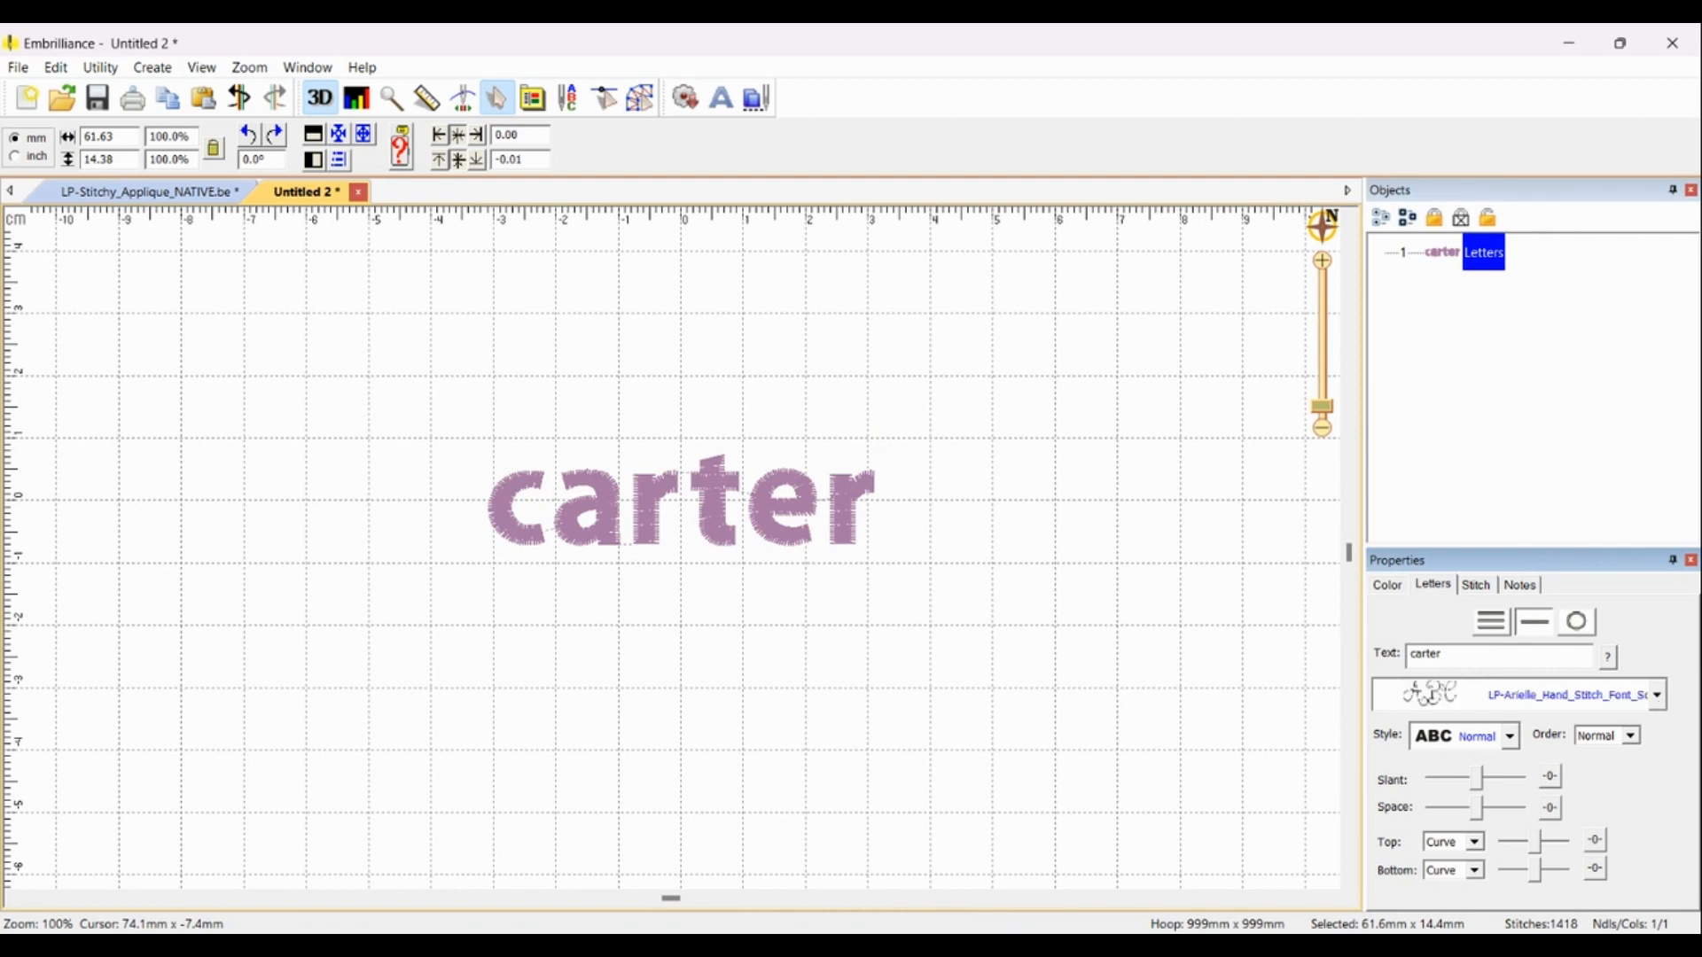
click(1641, 536)
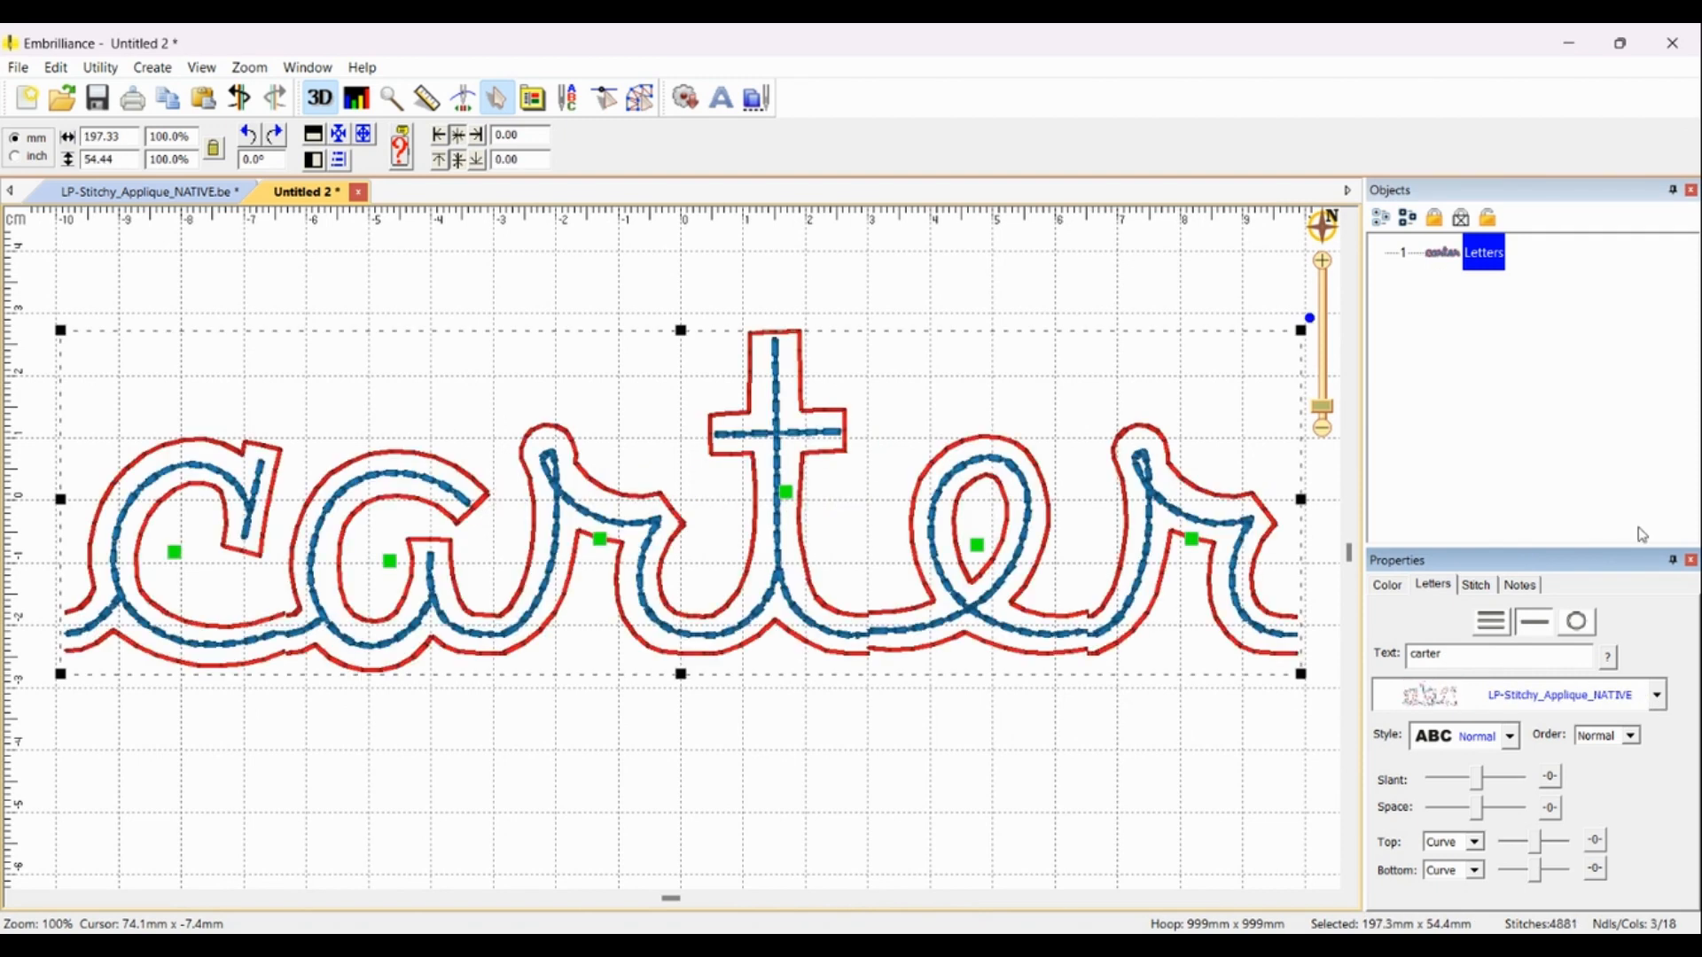
scroll(676, 555, down, 1)
scroll(676, 555, down, 1)
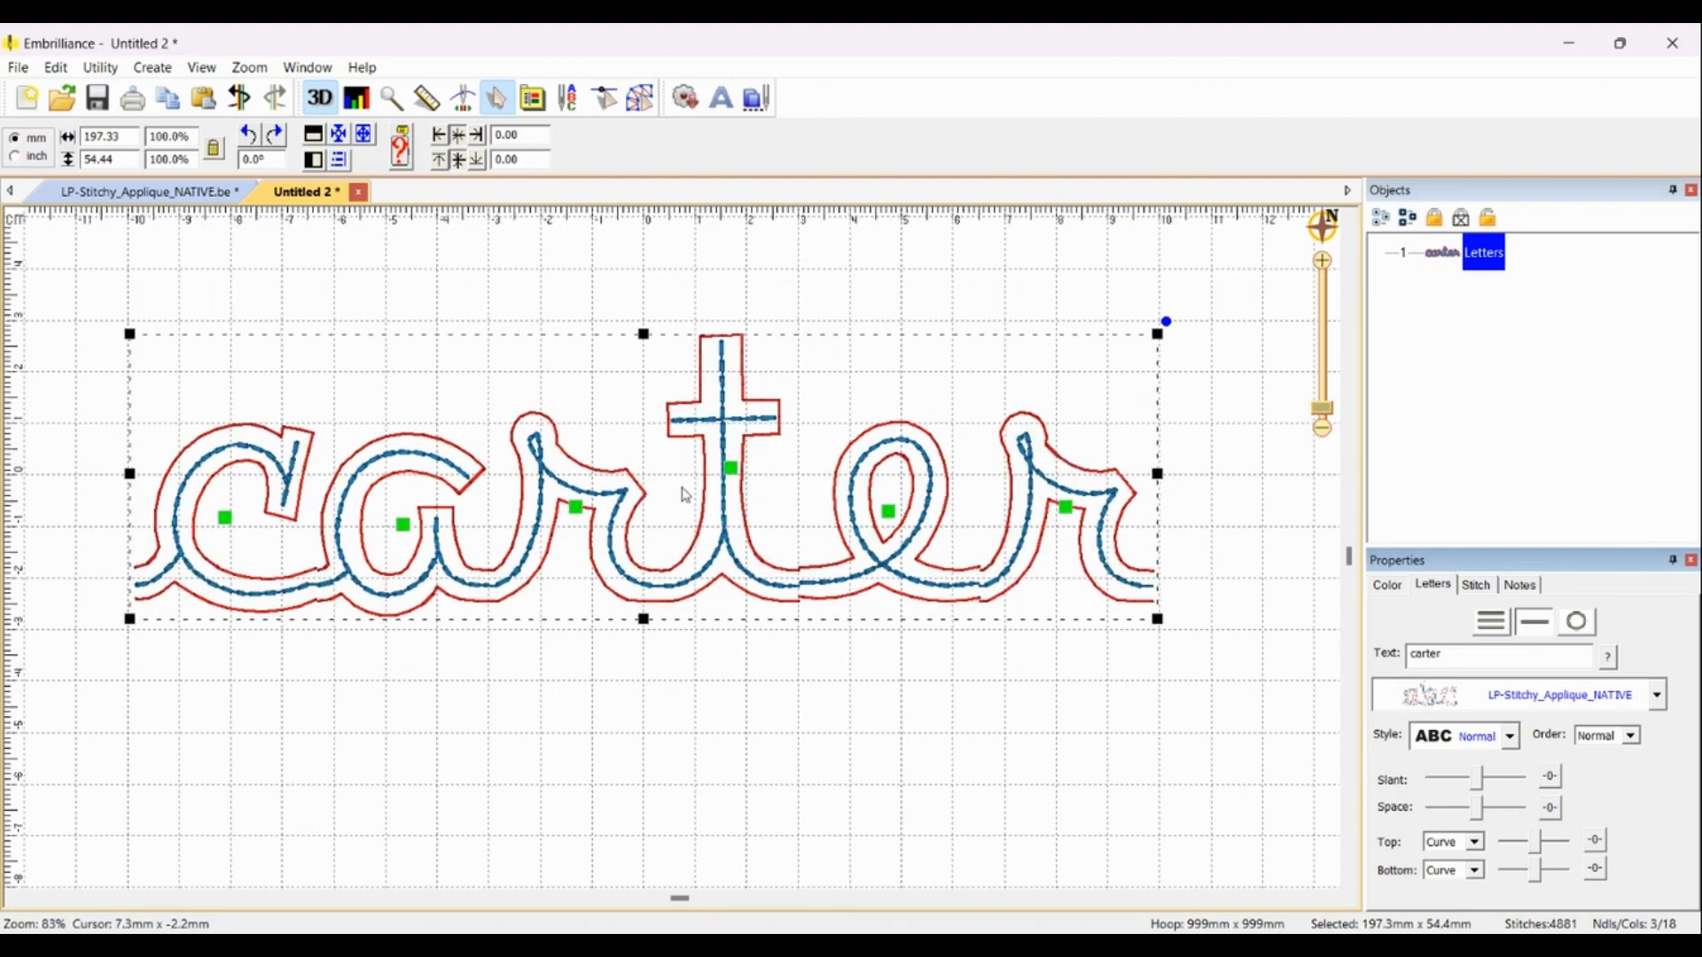
Step: Capitalize the first letter of the lettering text so it reads Carter
drag(225, 517, 216, 529)
click(215, 530)
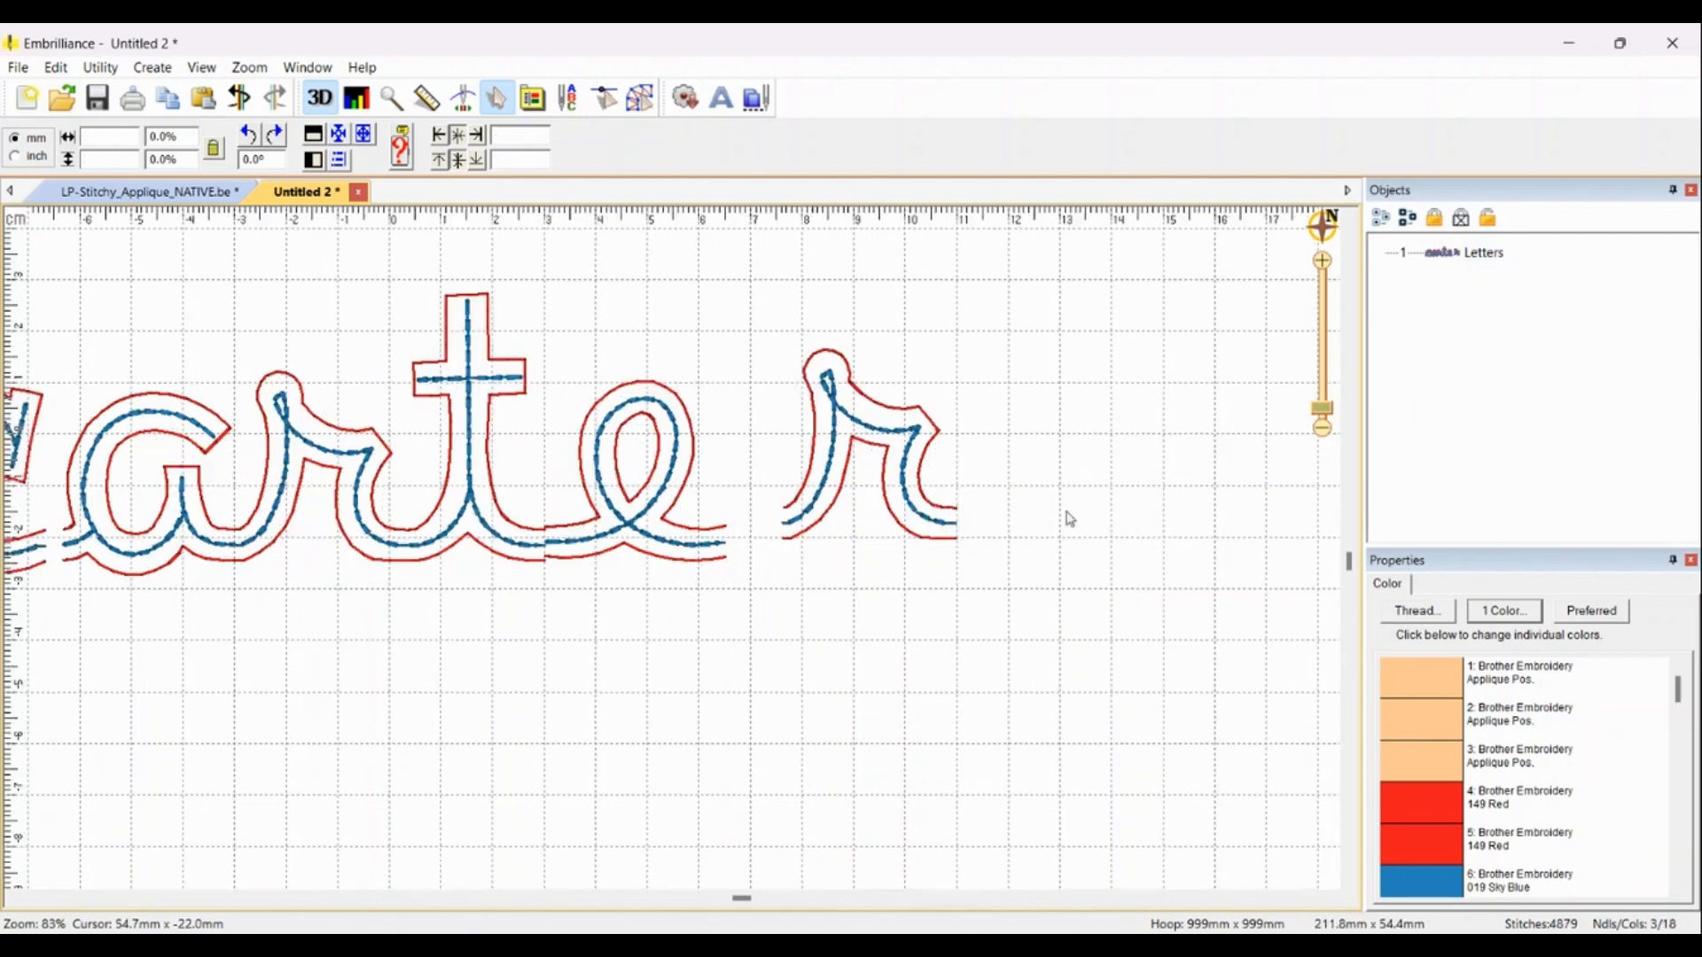
scroll(678, 560, down, 2)
scroll(238, 567, down, 3)
scroll(602, 541, up, 6)
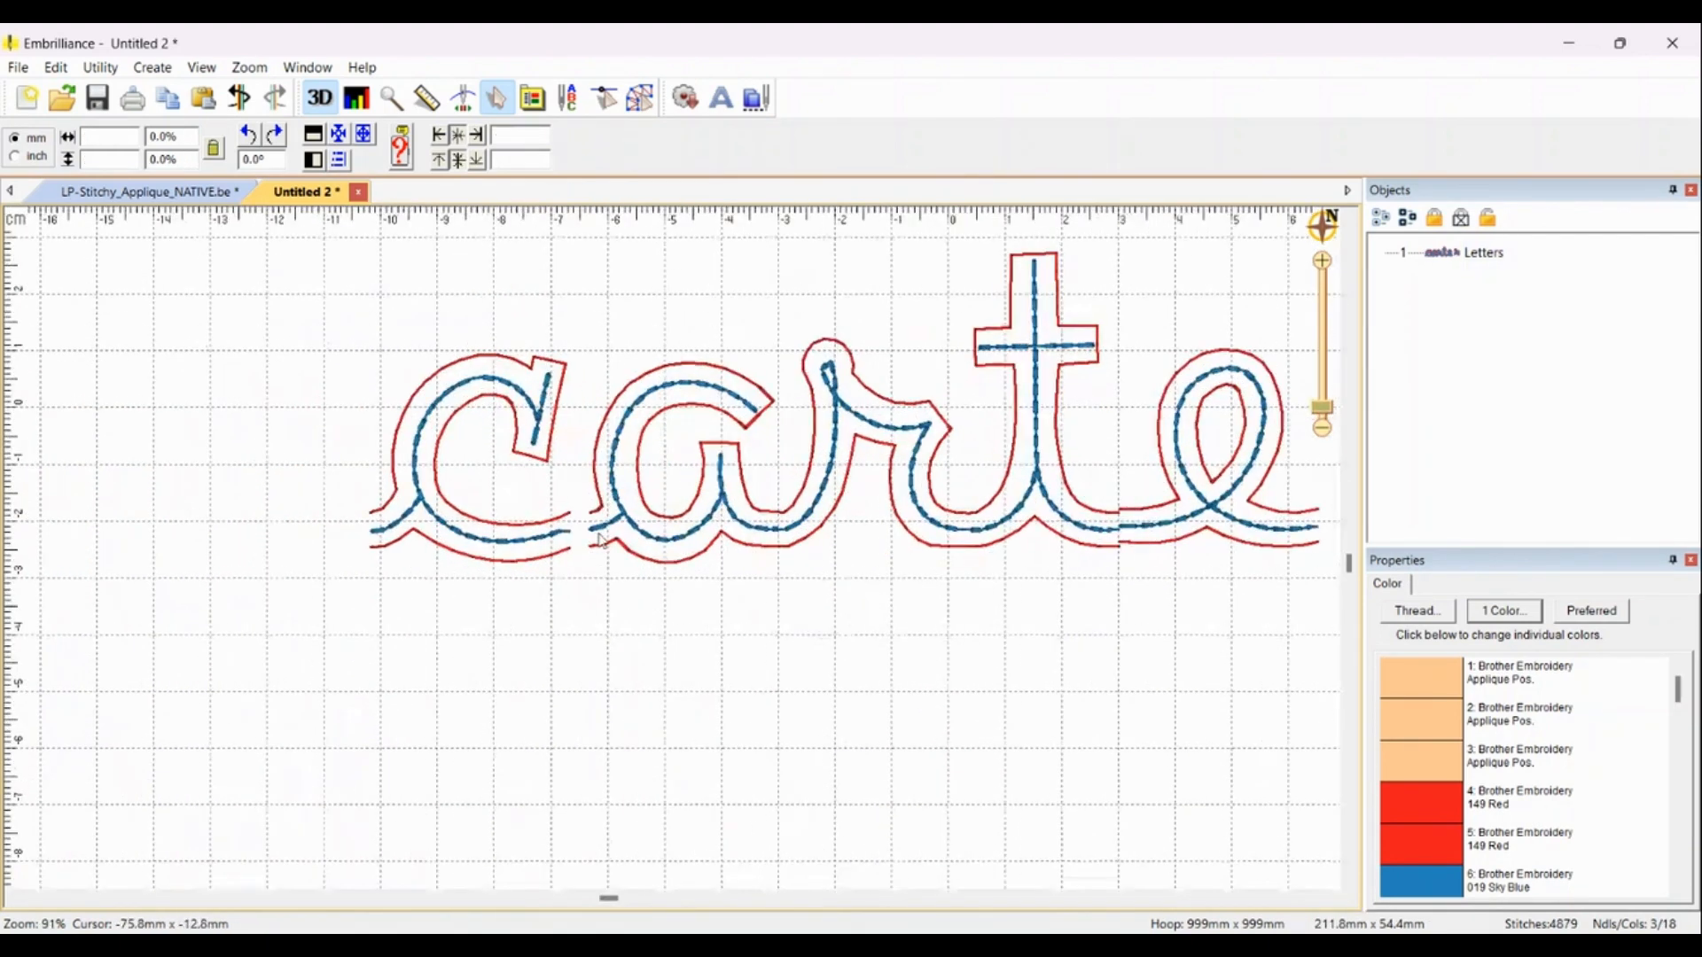
click(522, 446)
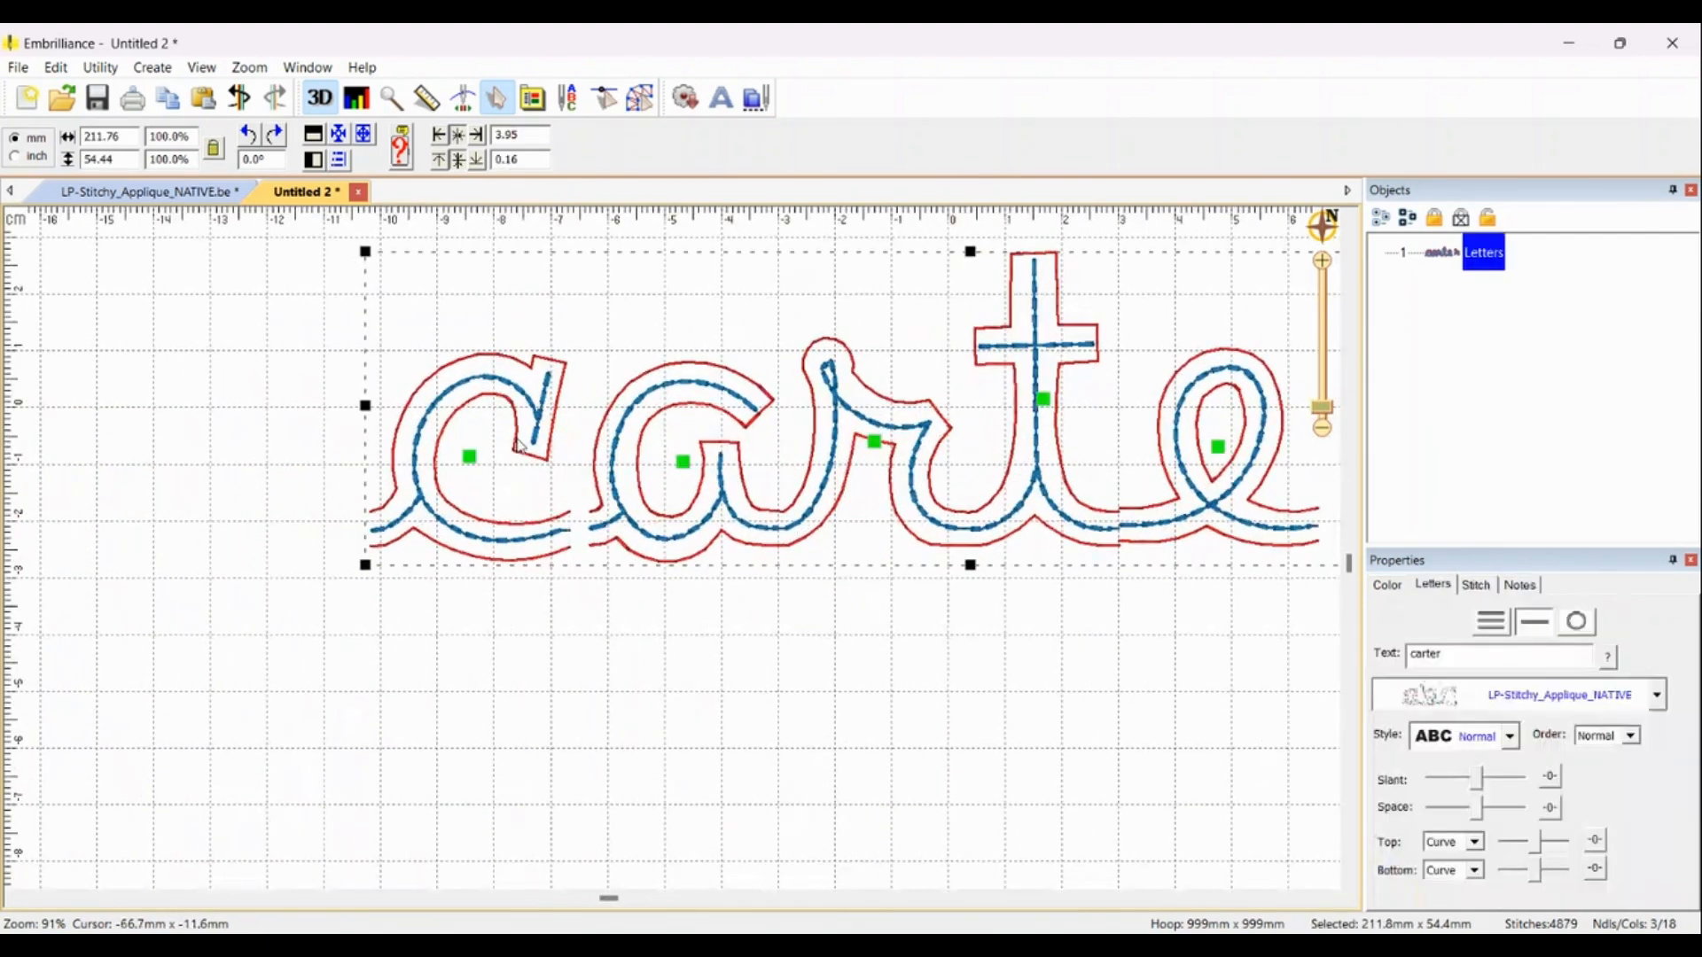
drag(1419, 659, 1398, 632)
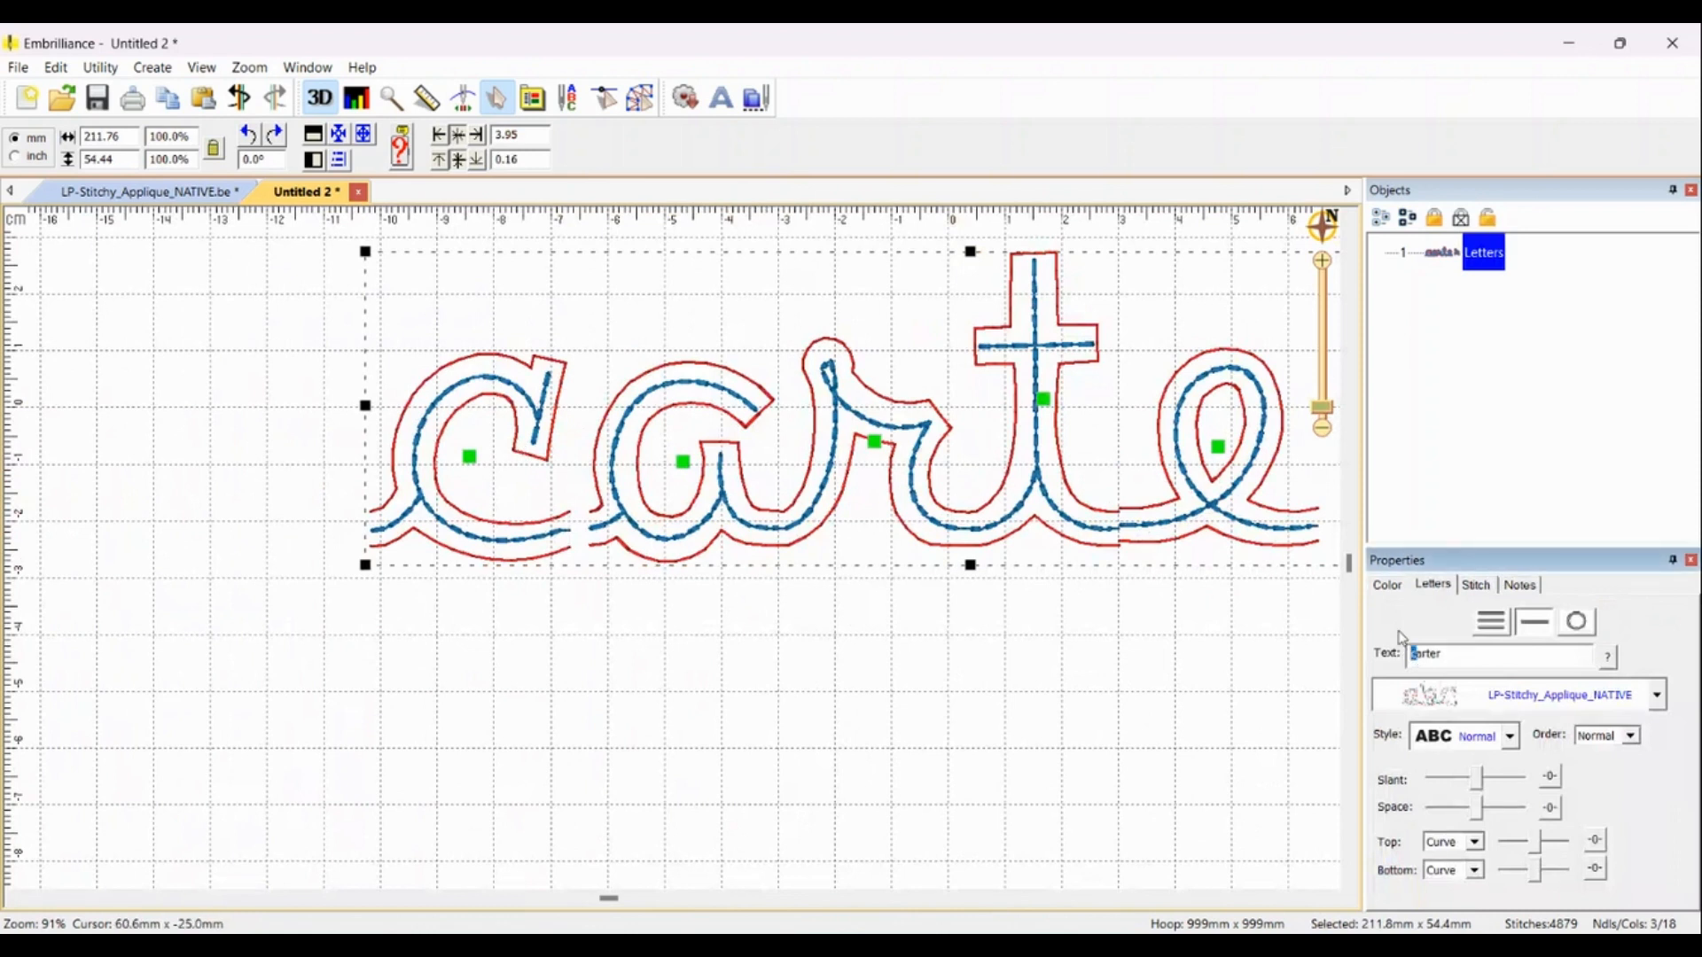
text(C)
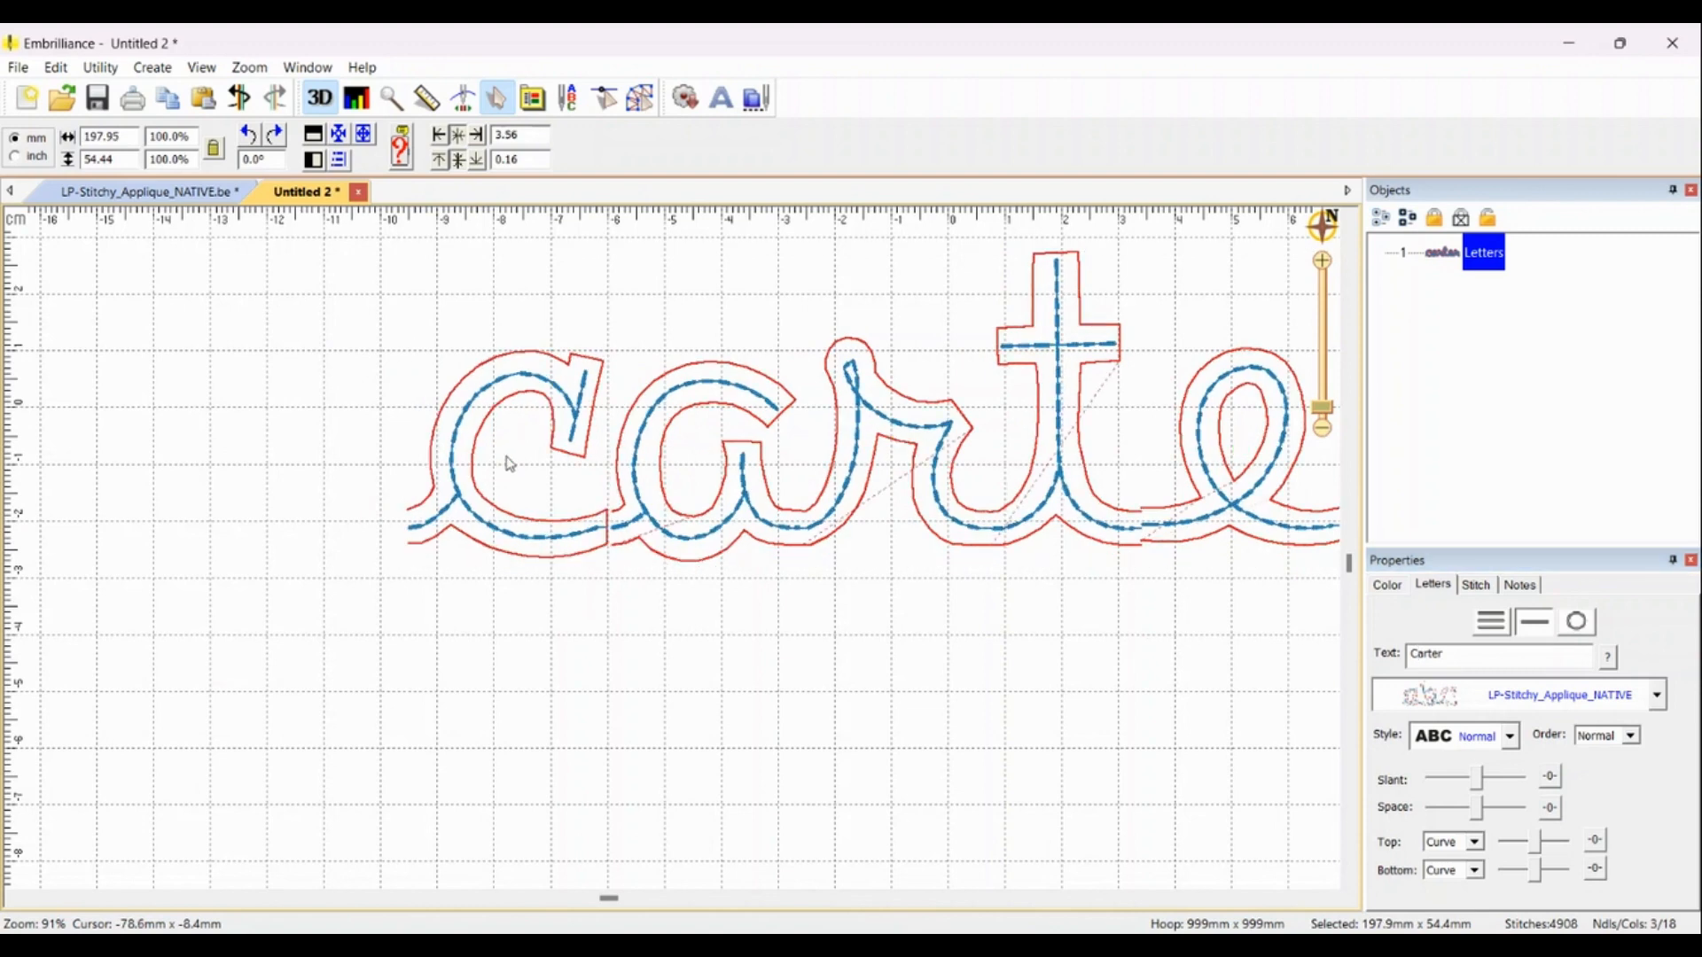
Step: Set the first letter C to its Replacement alternate style
click(502, 466)
click(502, 467)
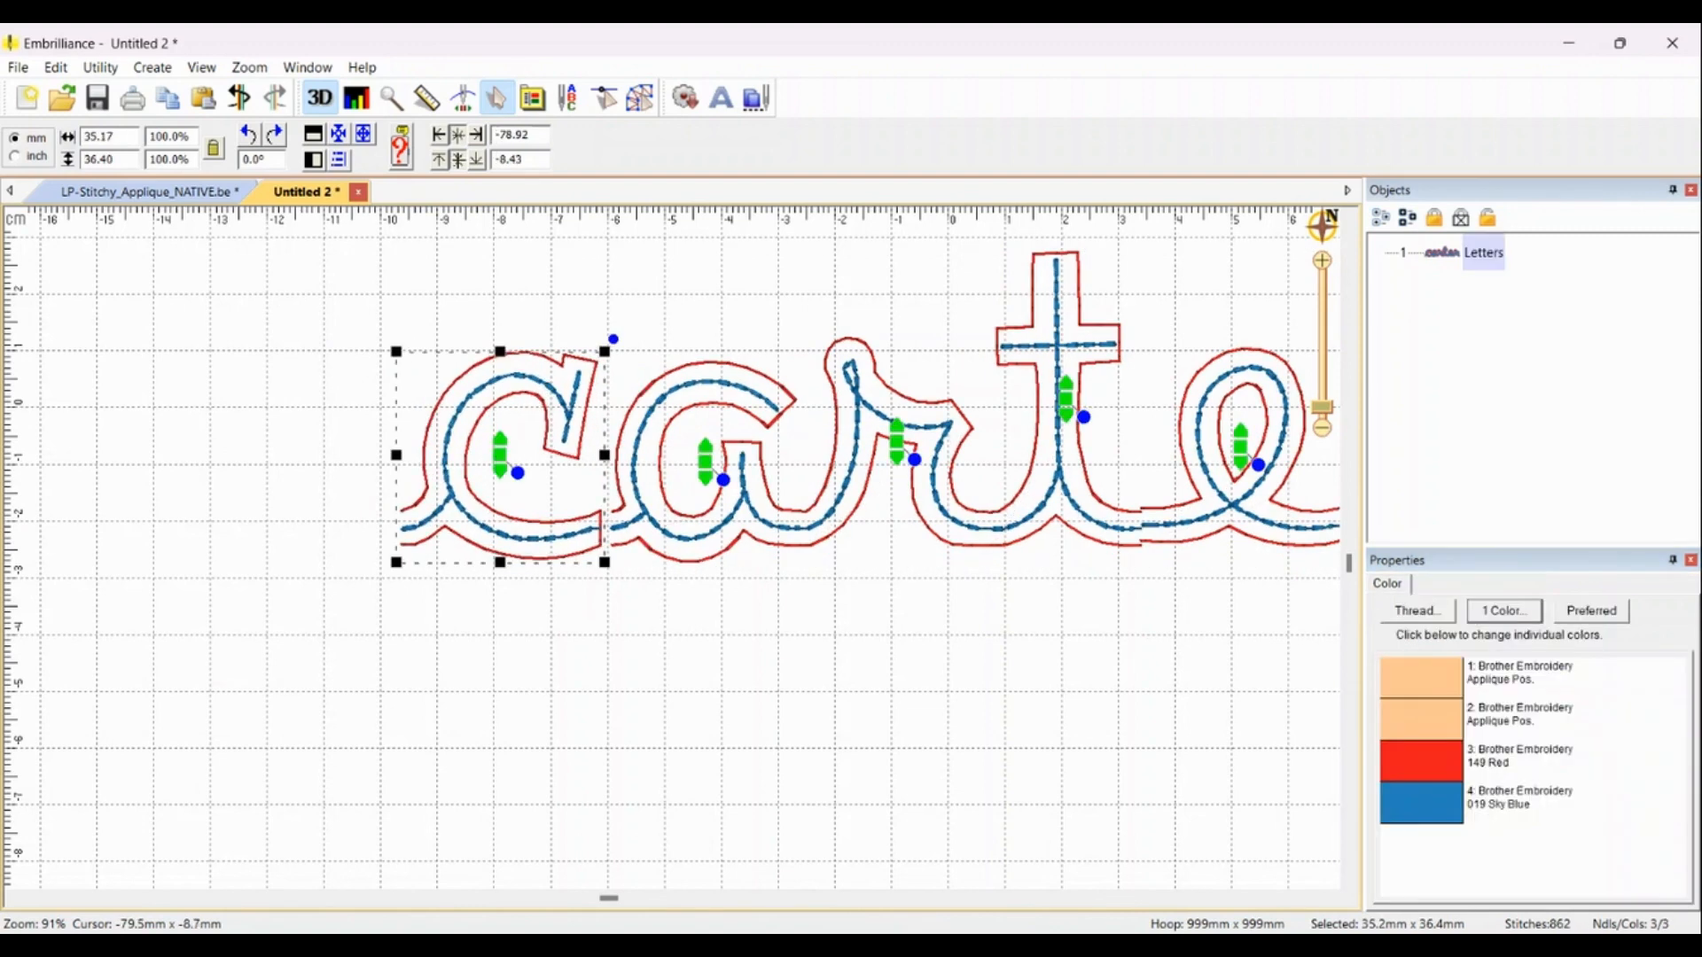
right_click(500, 457)
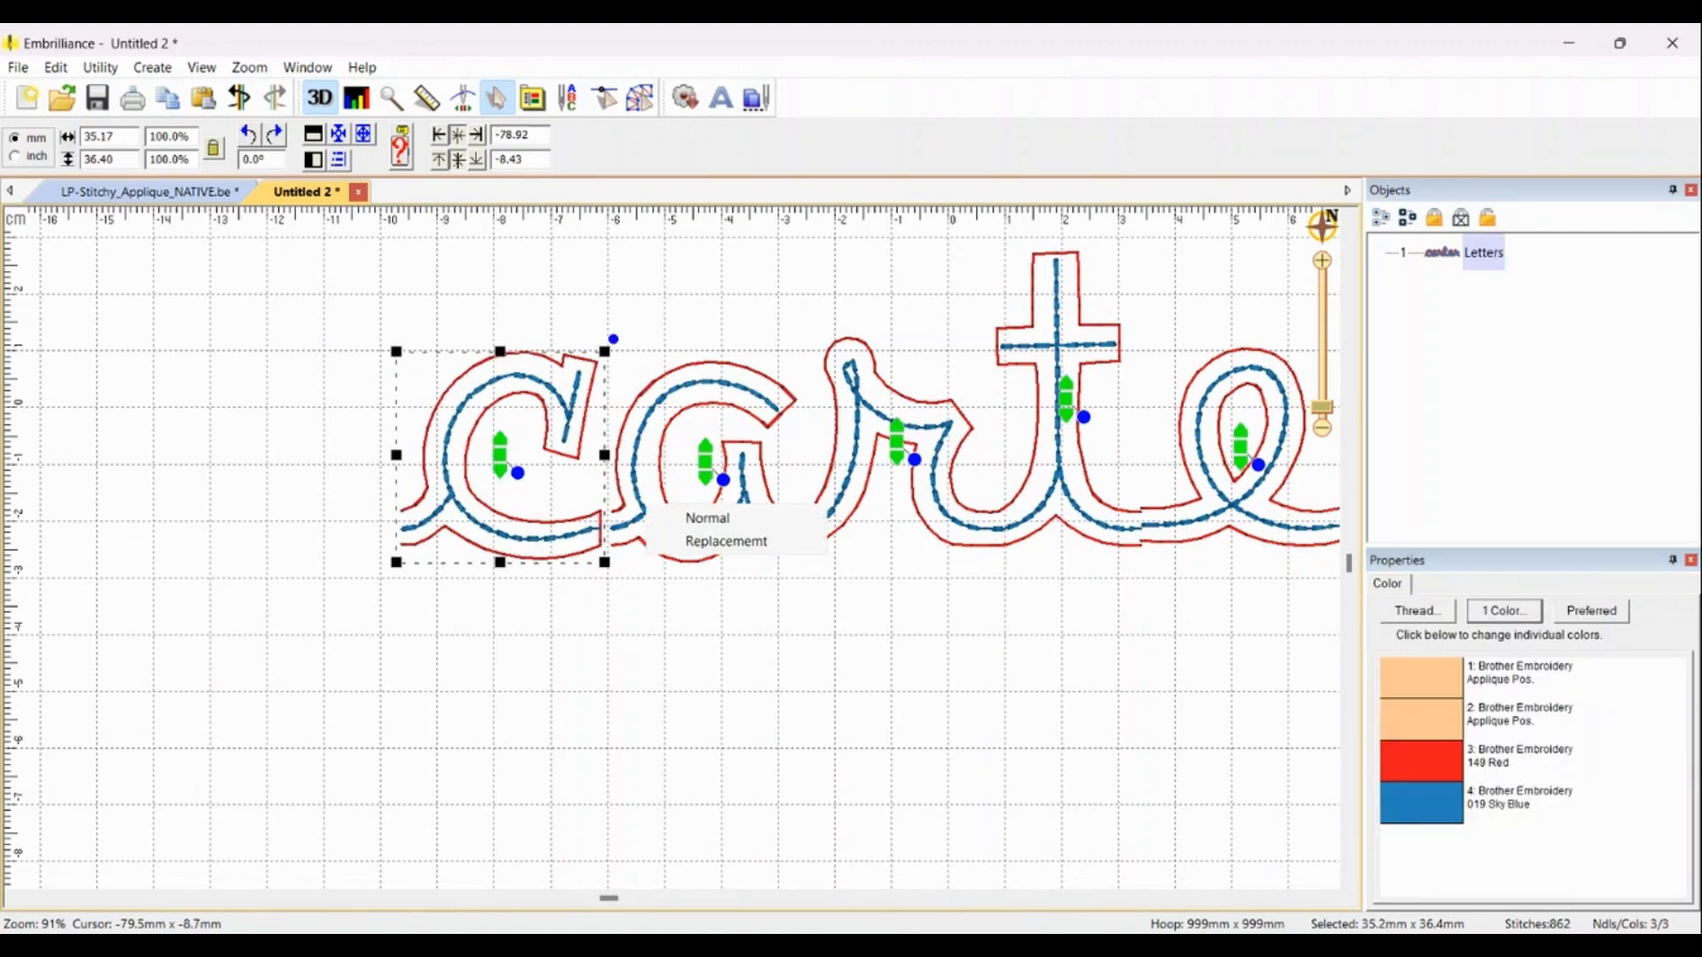
click(708, 519)
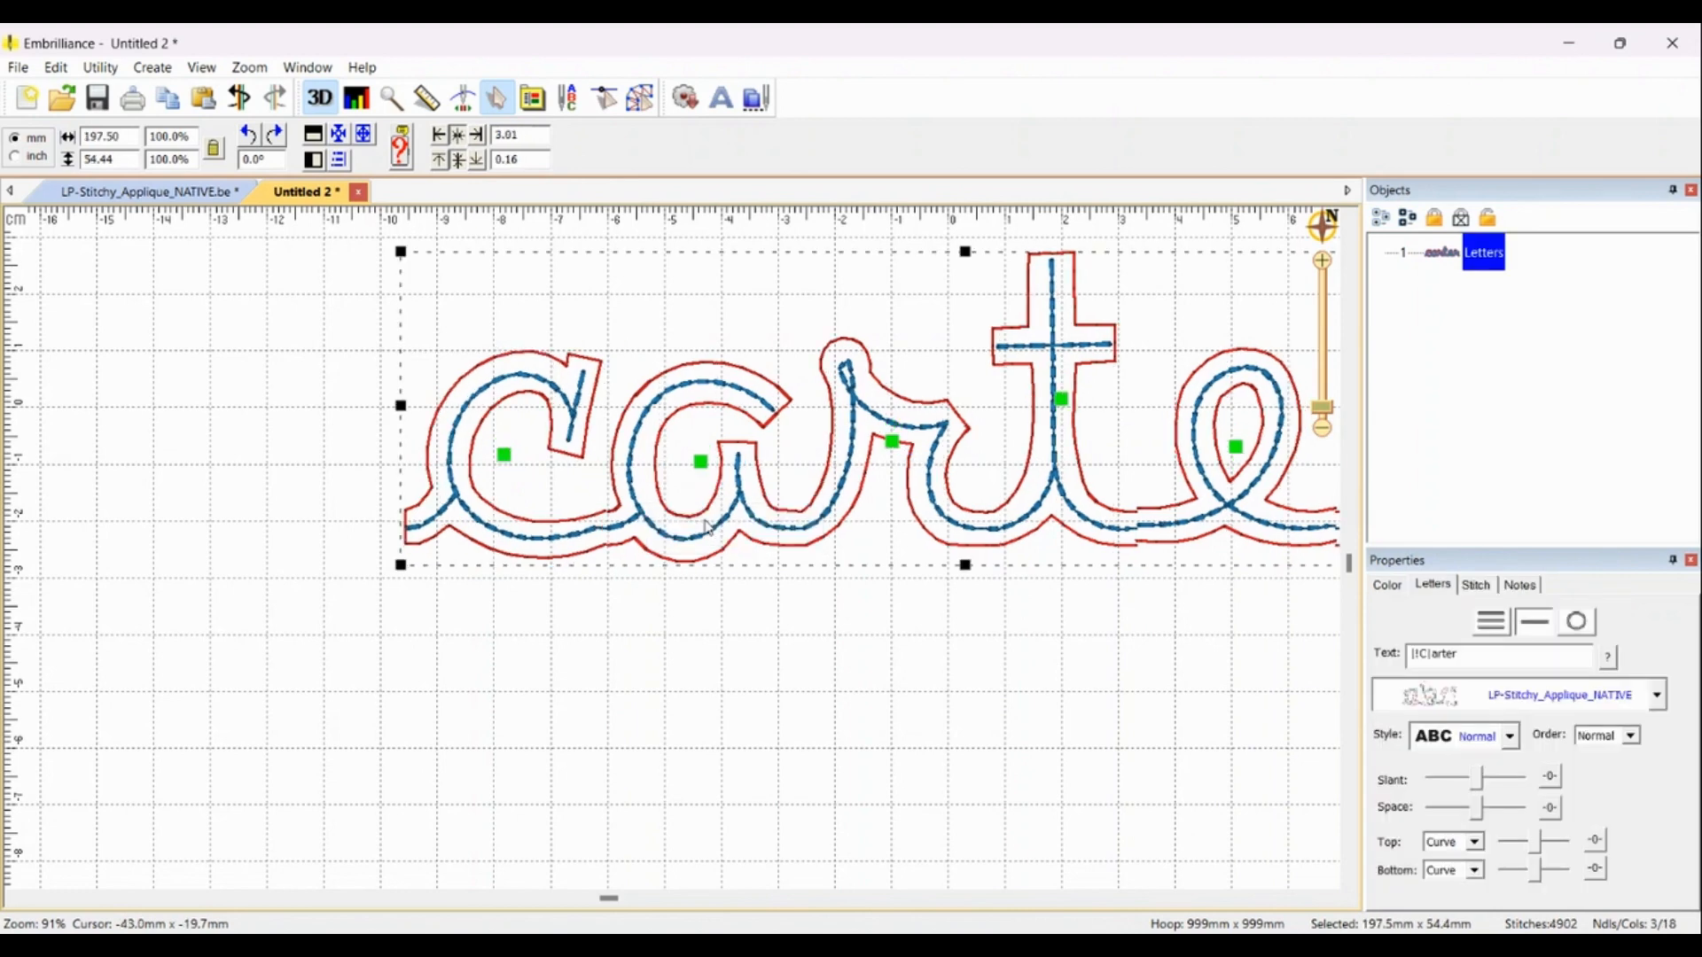
Step: Nudge the final letter r slightly to adjust its spacing
click(512, 453)
click(692, 633)
scroll(807, 511, down, 2)
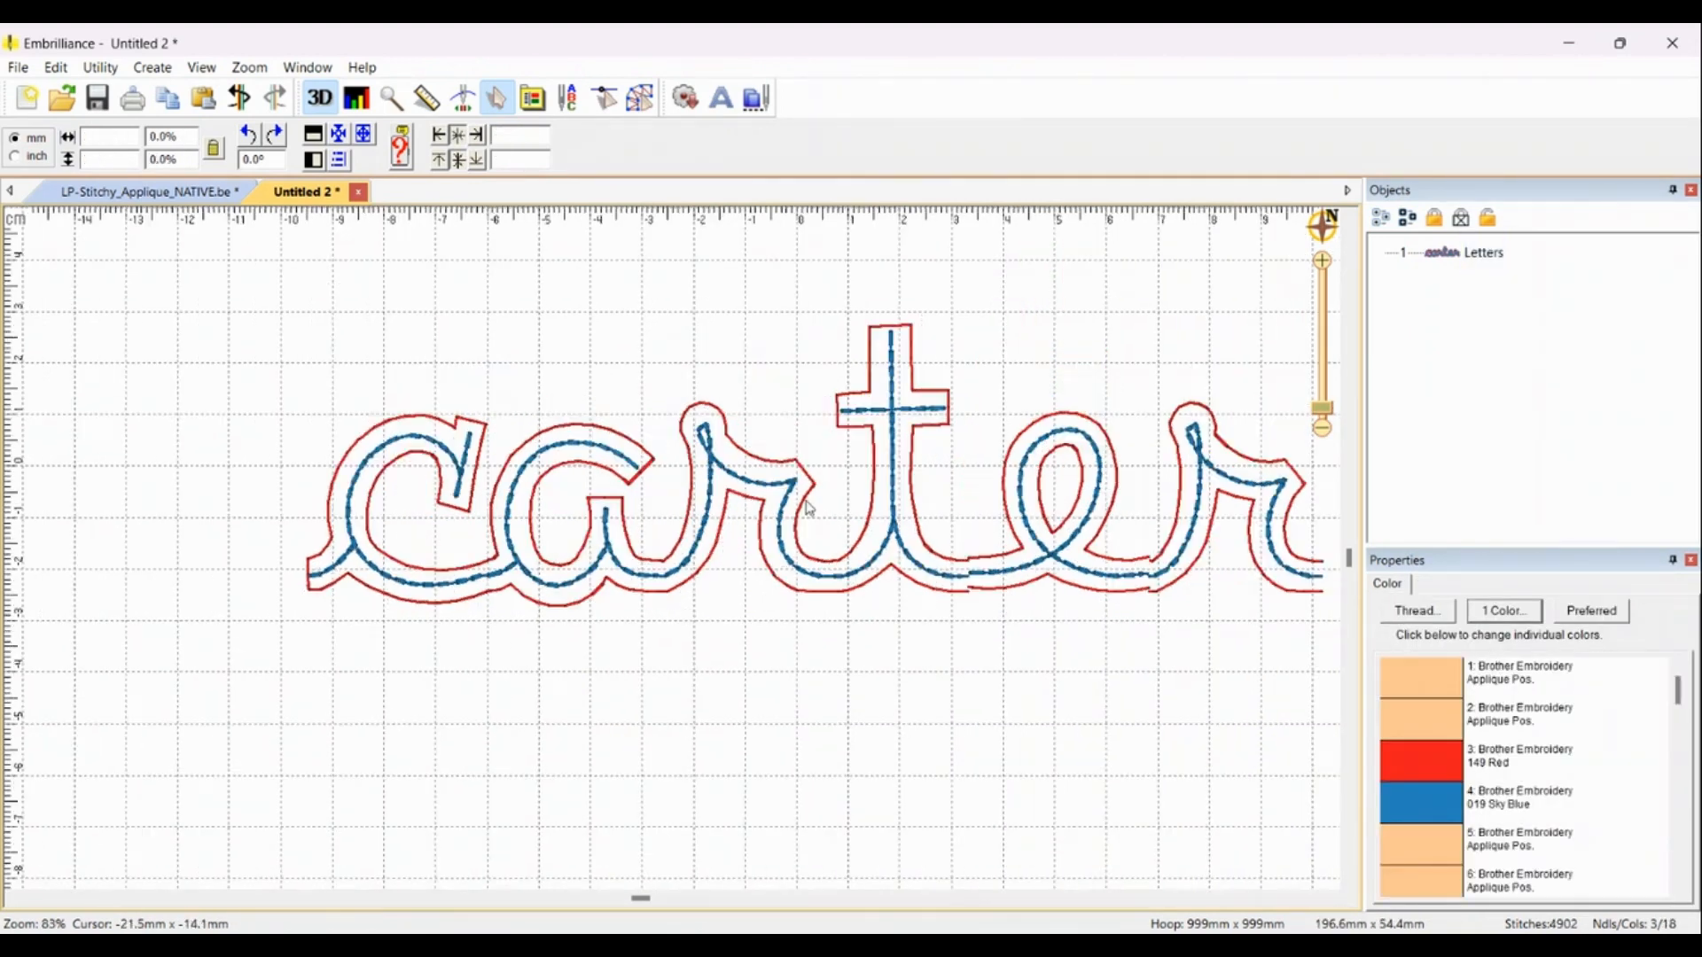
scroll(1190, 529, up, 6)
drag(676, 557, 694, 548)
drag(671, 482, 683, 482)
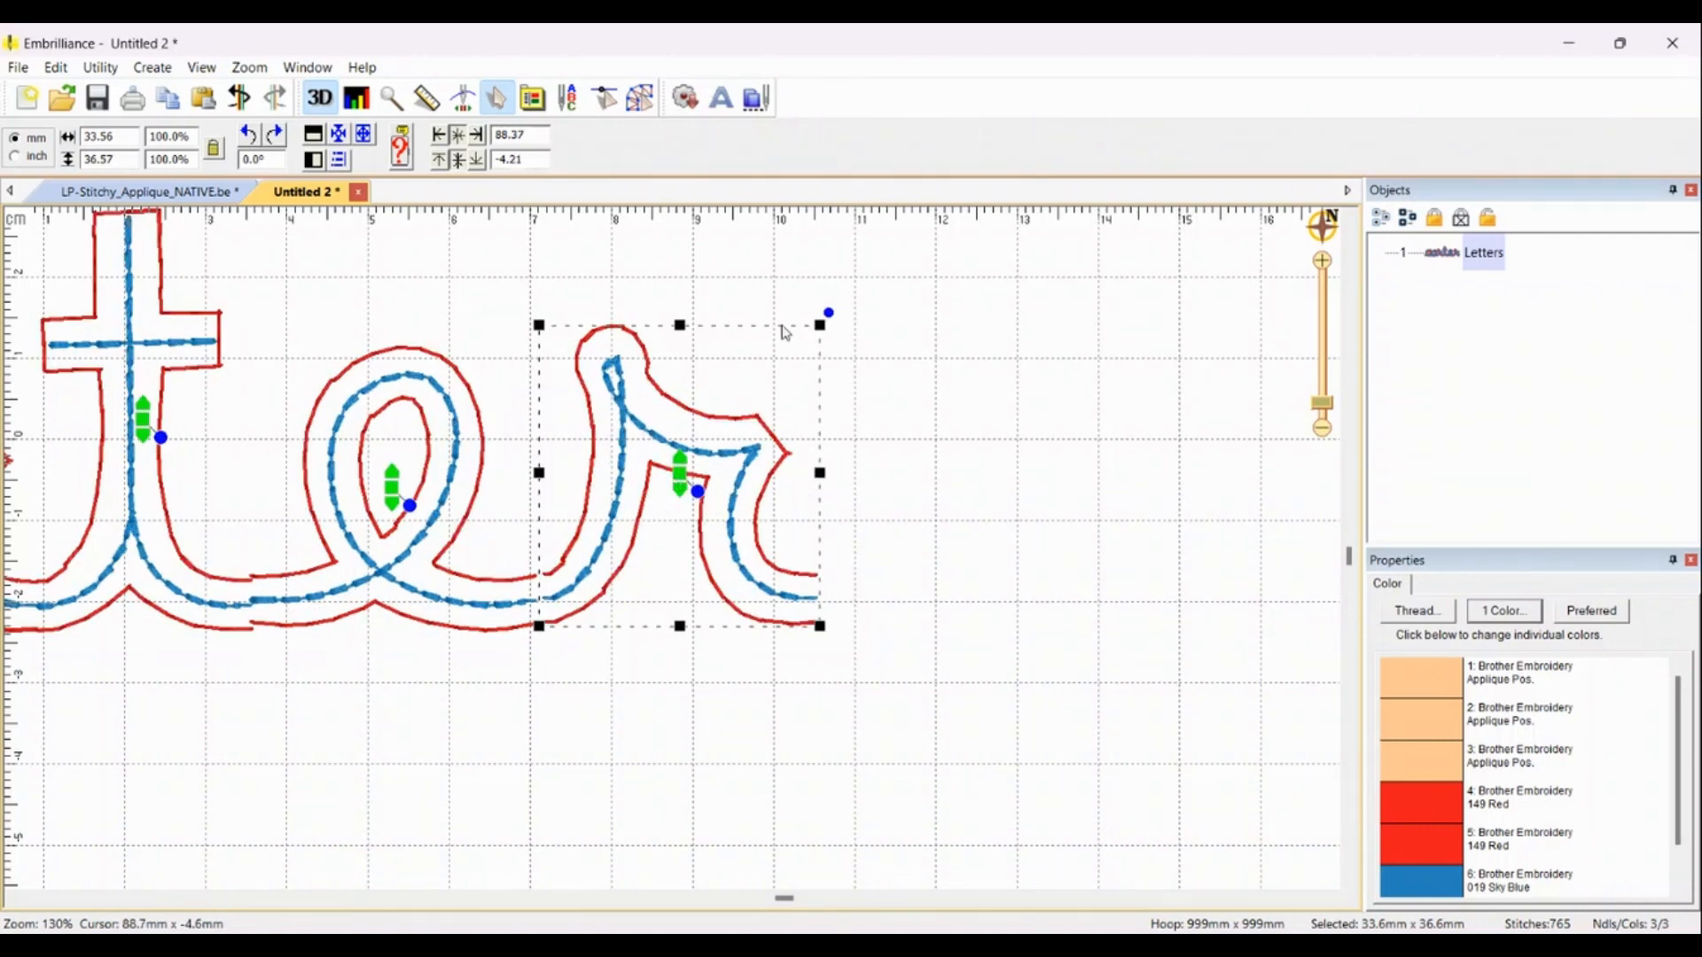
Step: Change the last letter of the lettering text to a capital R
click(994, 574)
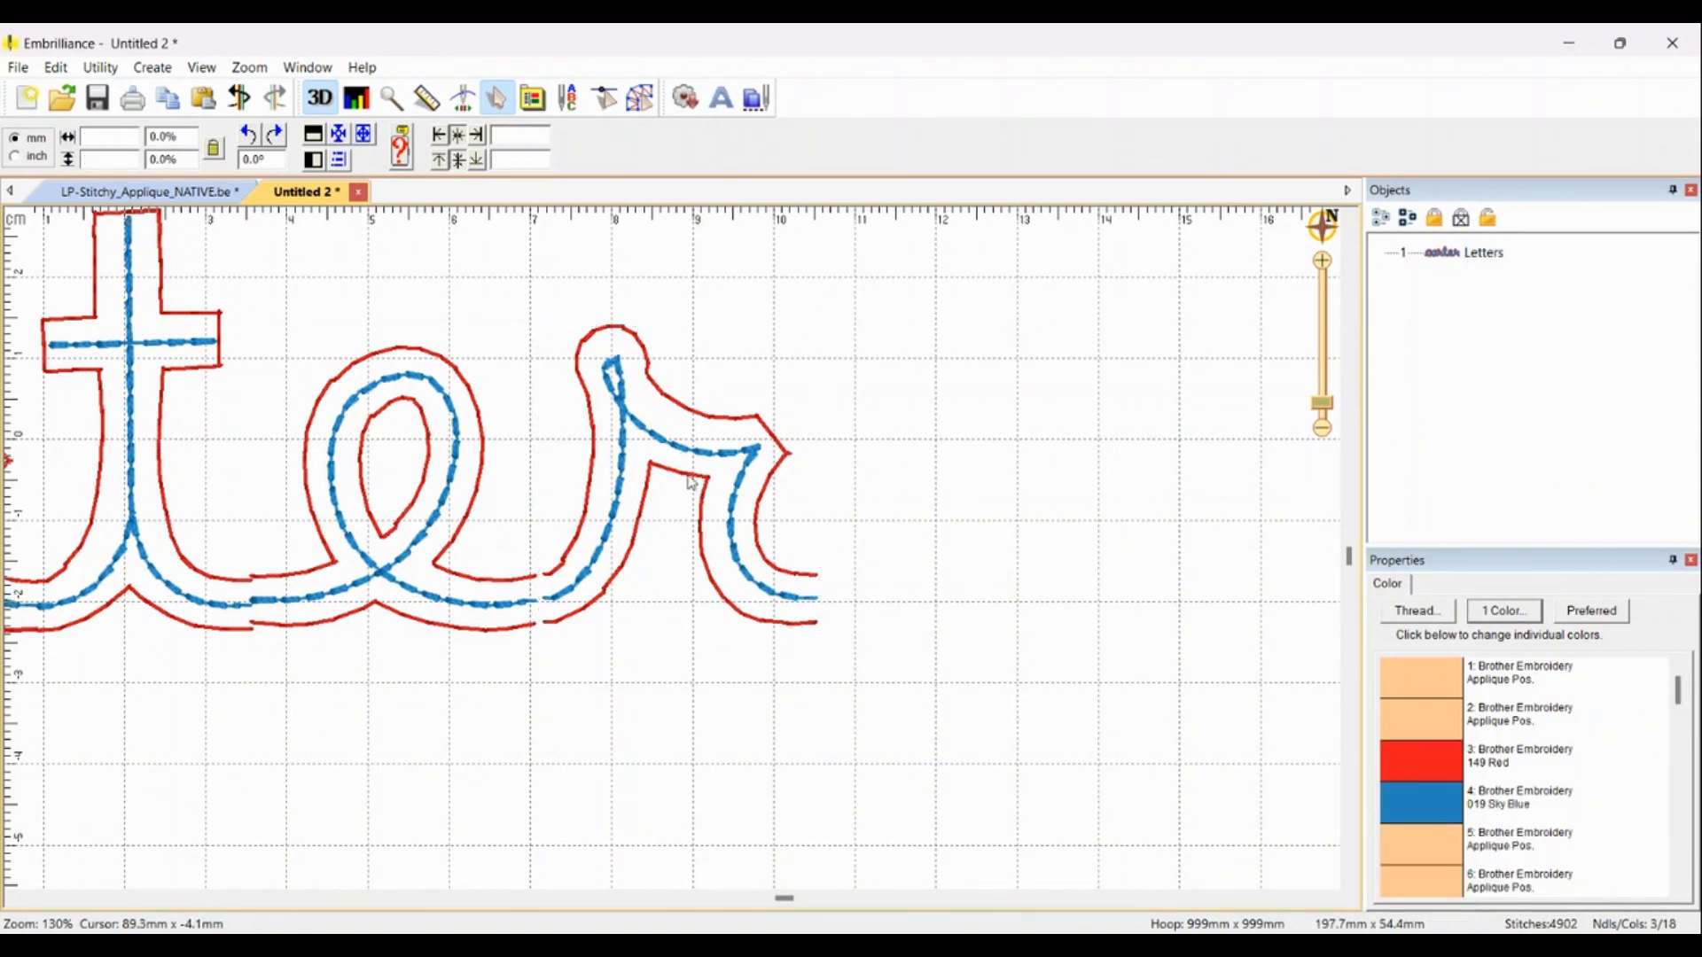
click(691, 479)
click(1453, 660)
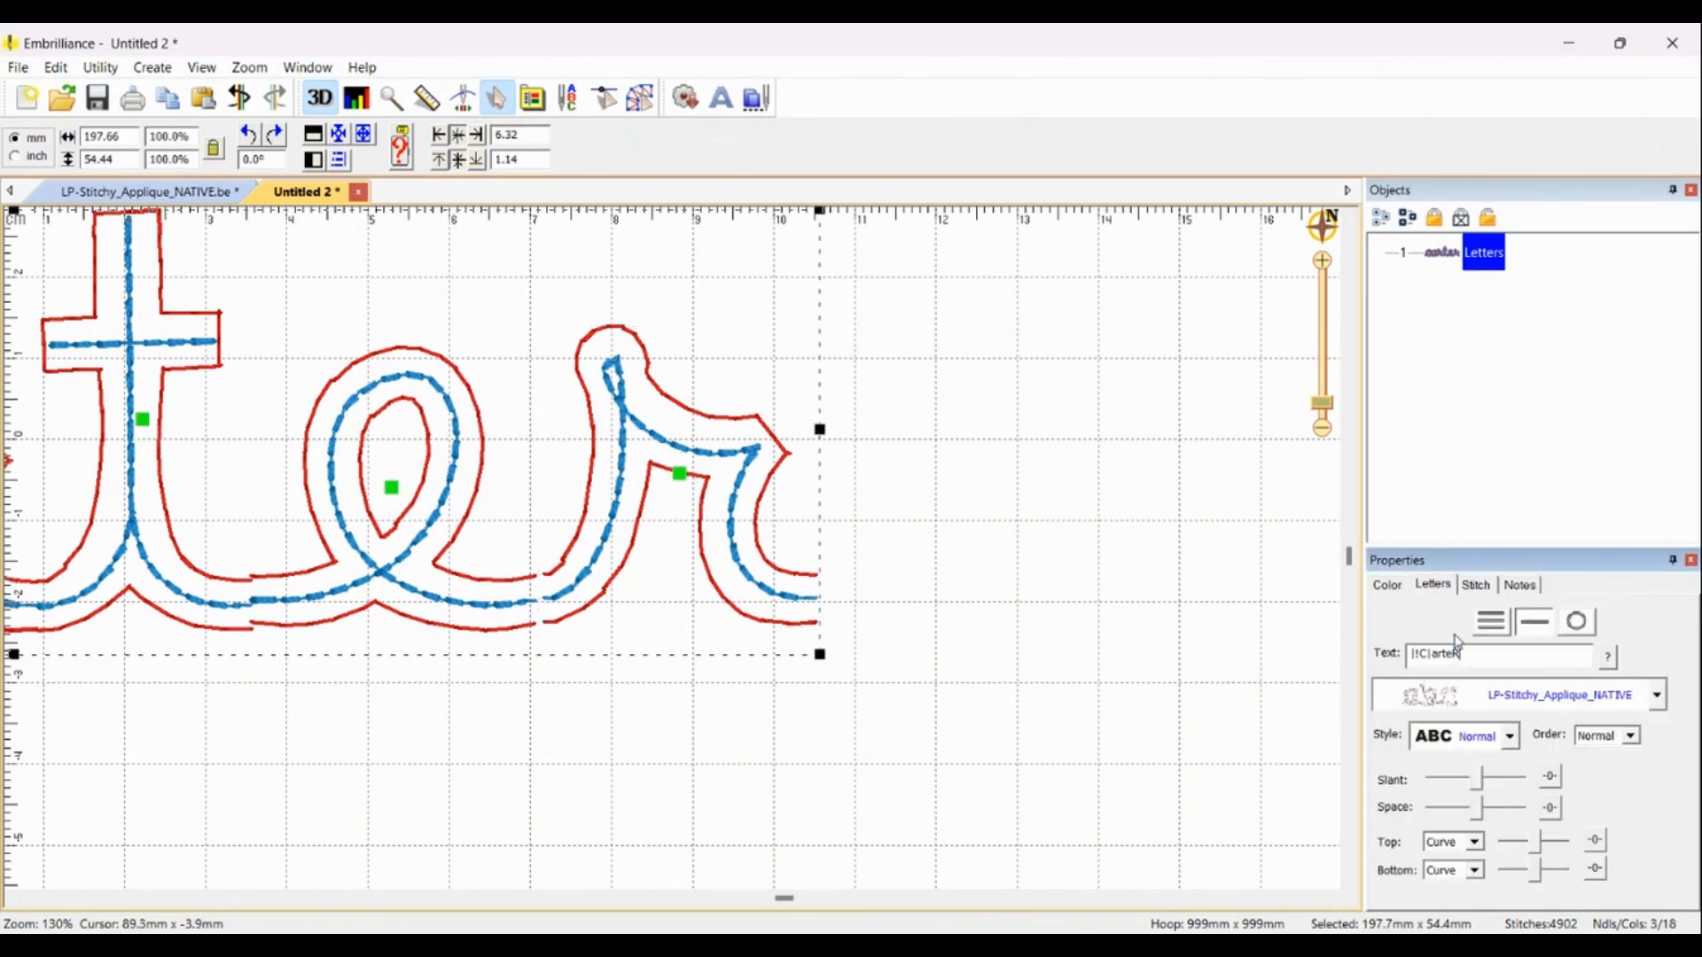
Step: Nudge the final R slightly left and the t slightly up
click(679, 480)
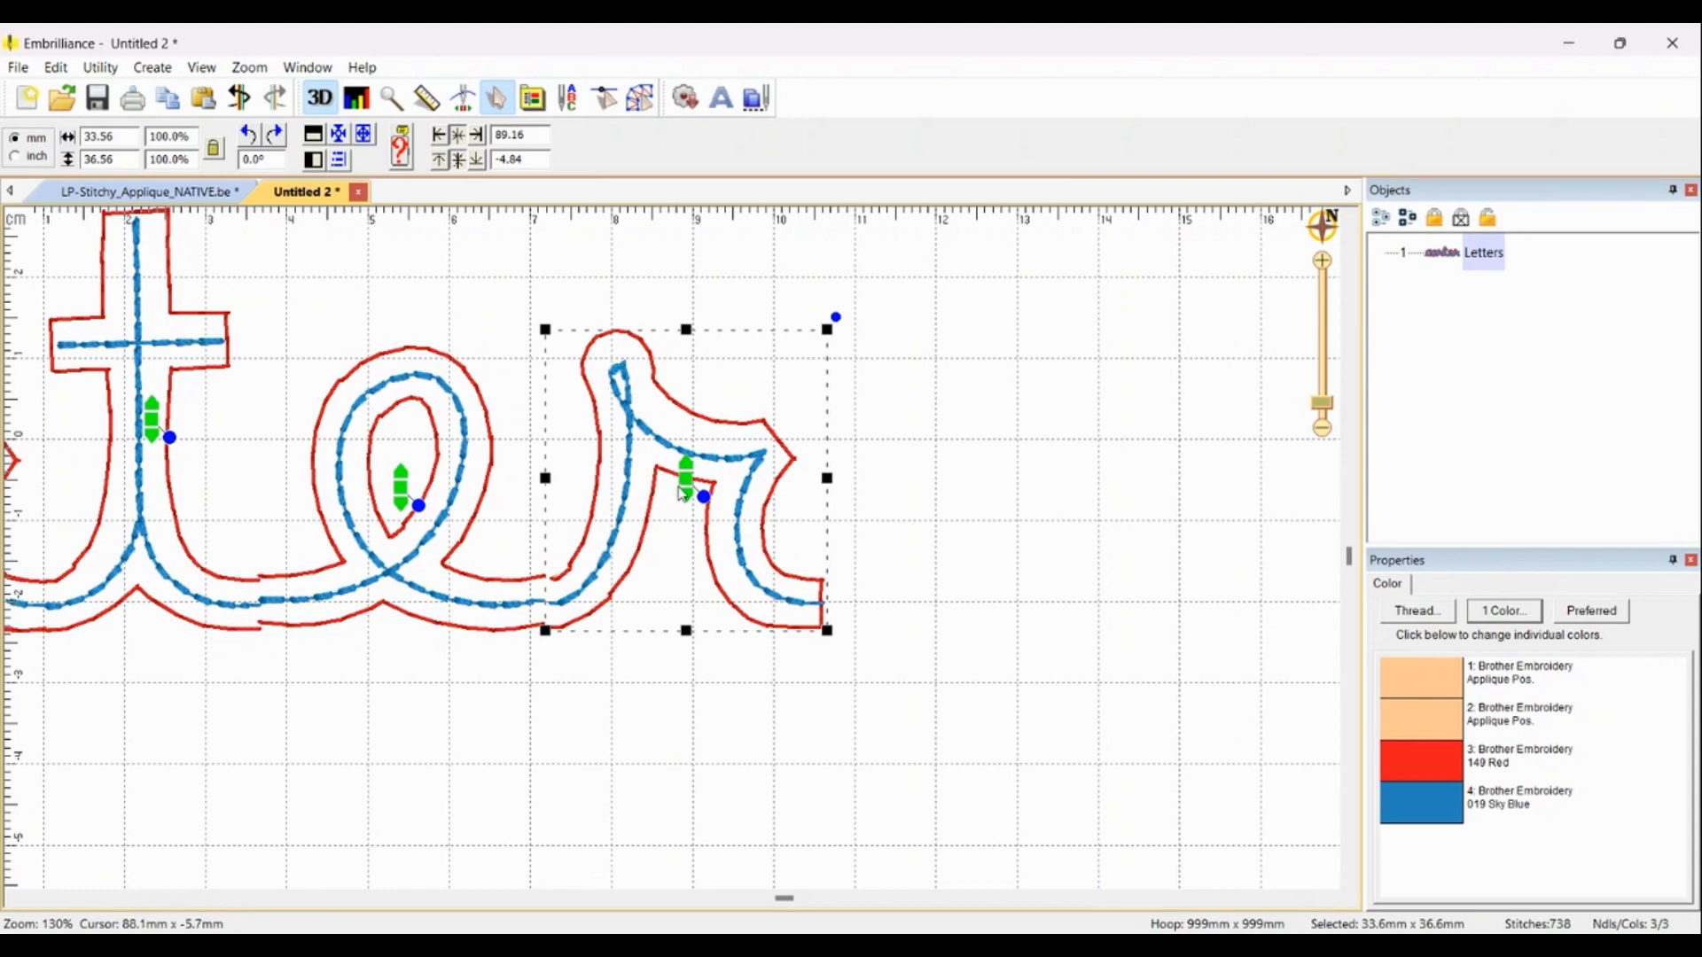
drag(687, 479, 679, 484)
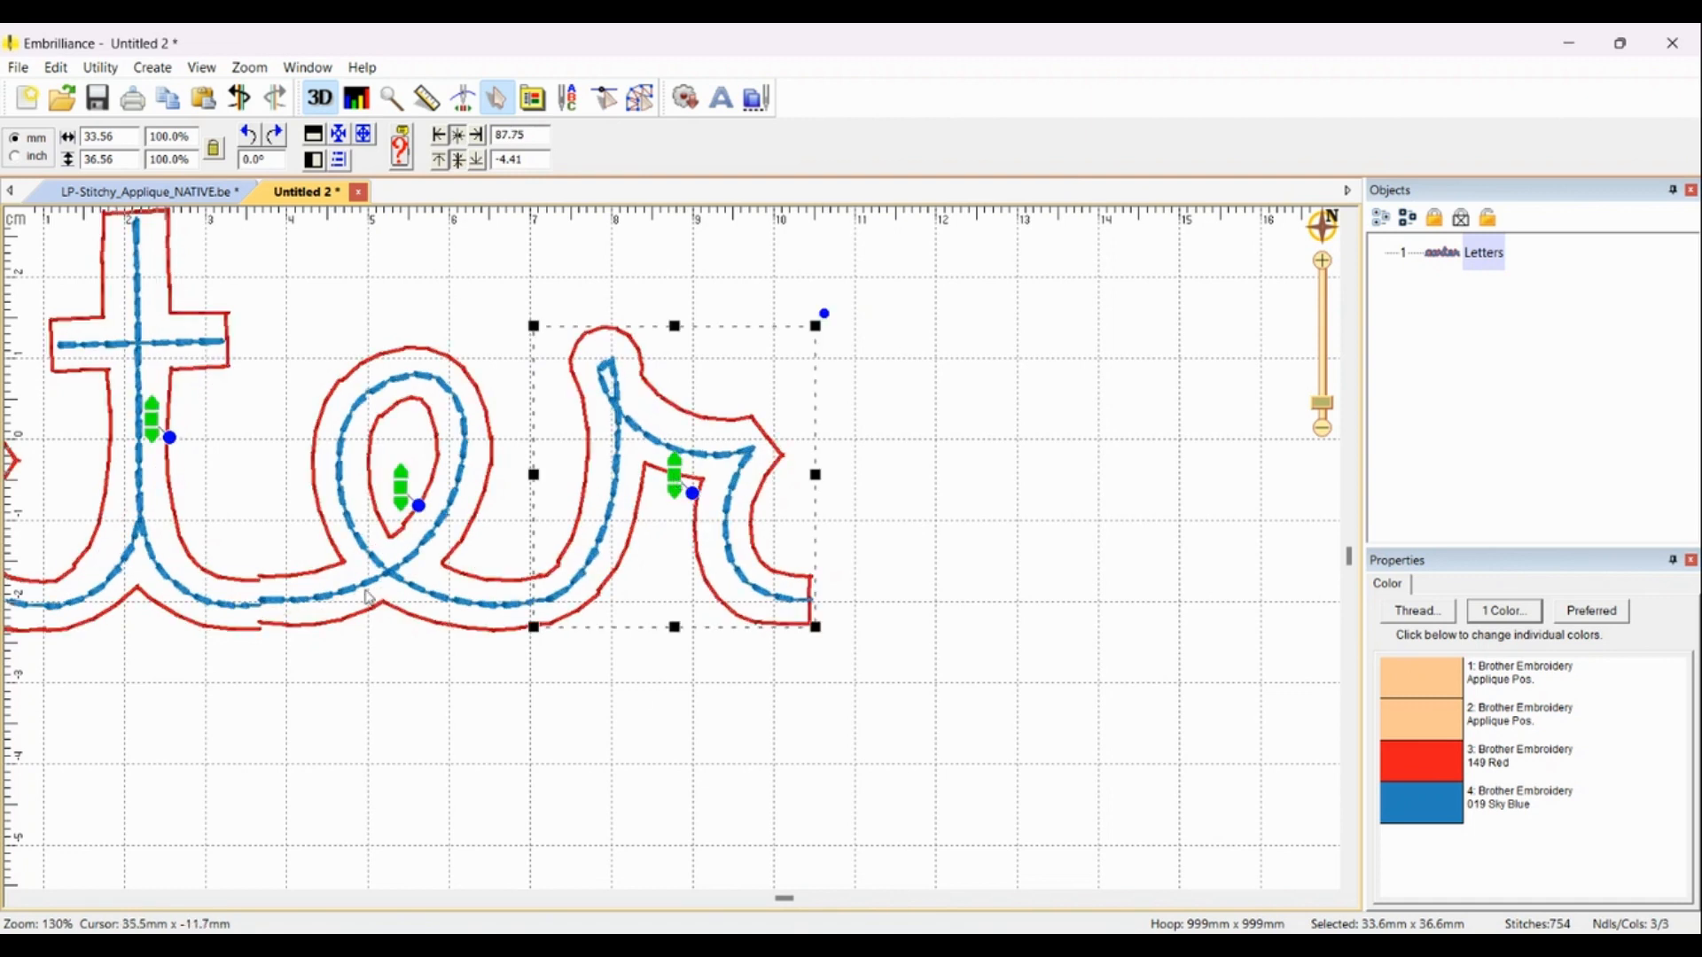
drag(160, 426, 163, 415)
click(275, 676)
scroll(146, 606, down, 1)
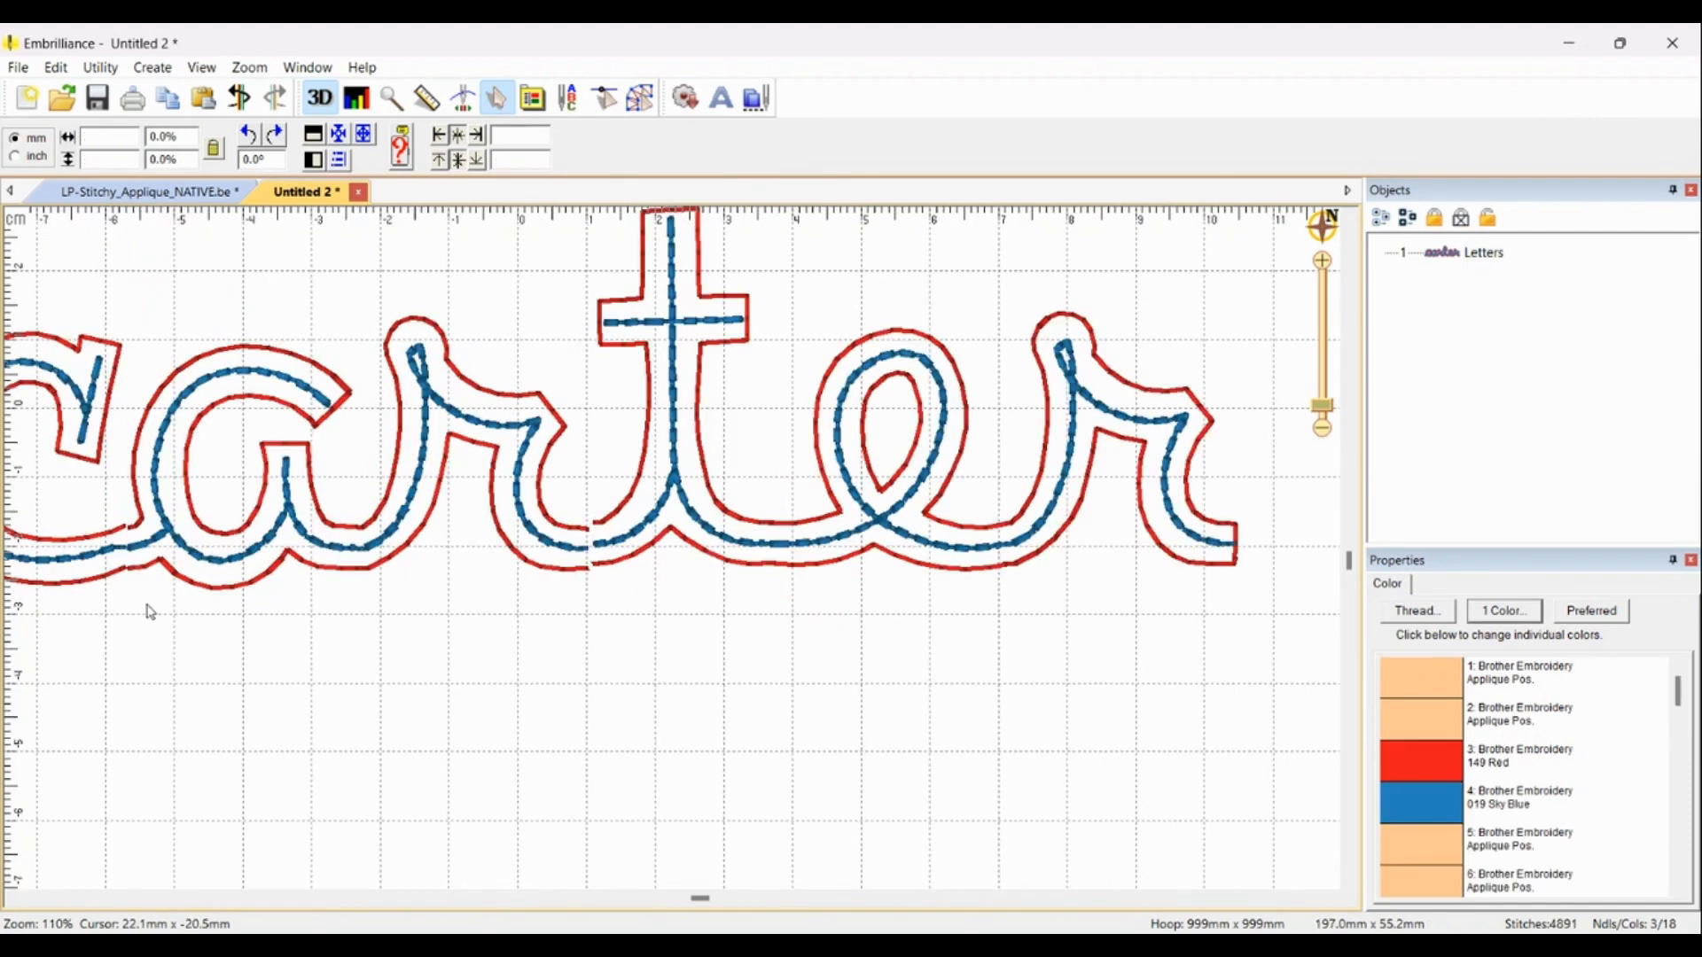
Step: Nudge the middle r and the a slightly to tighten the letter spacing
click(489, 394)
drag(470, 438, 477, 433)
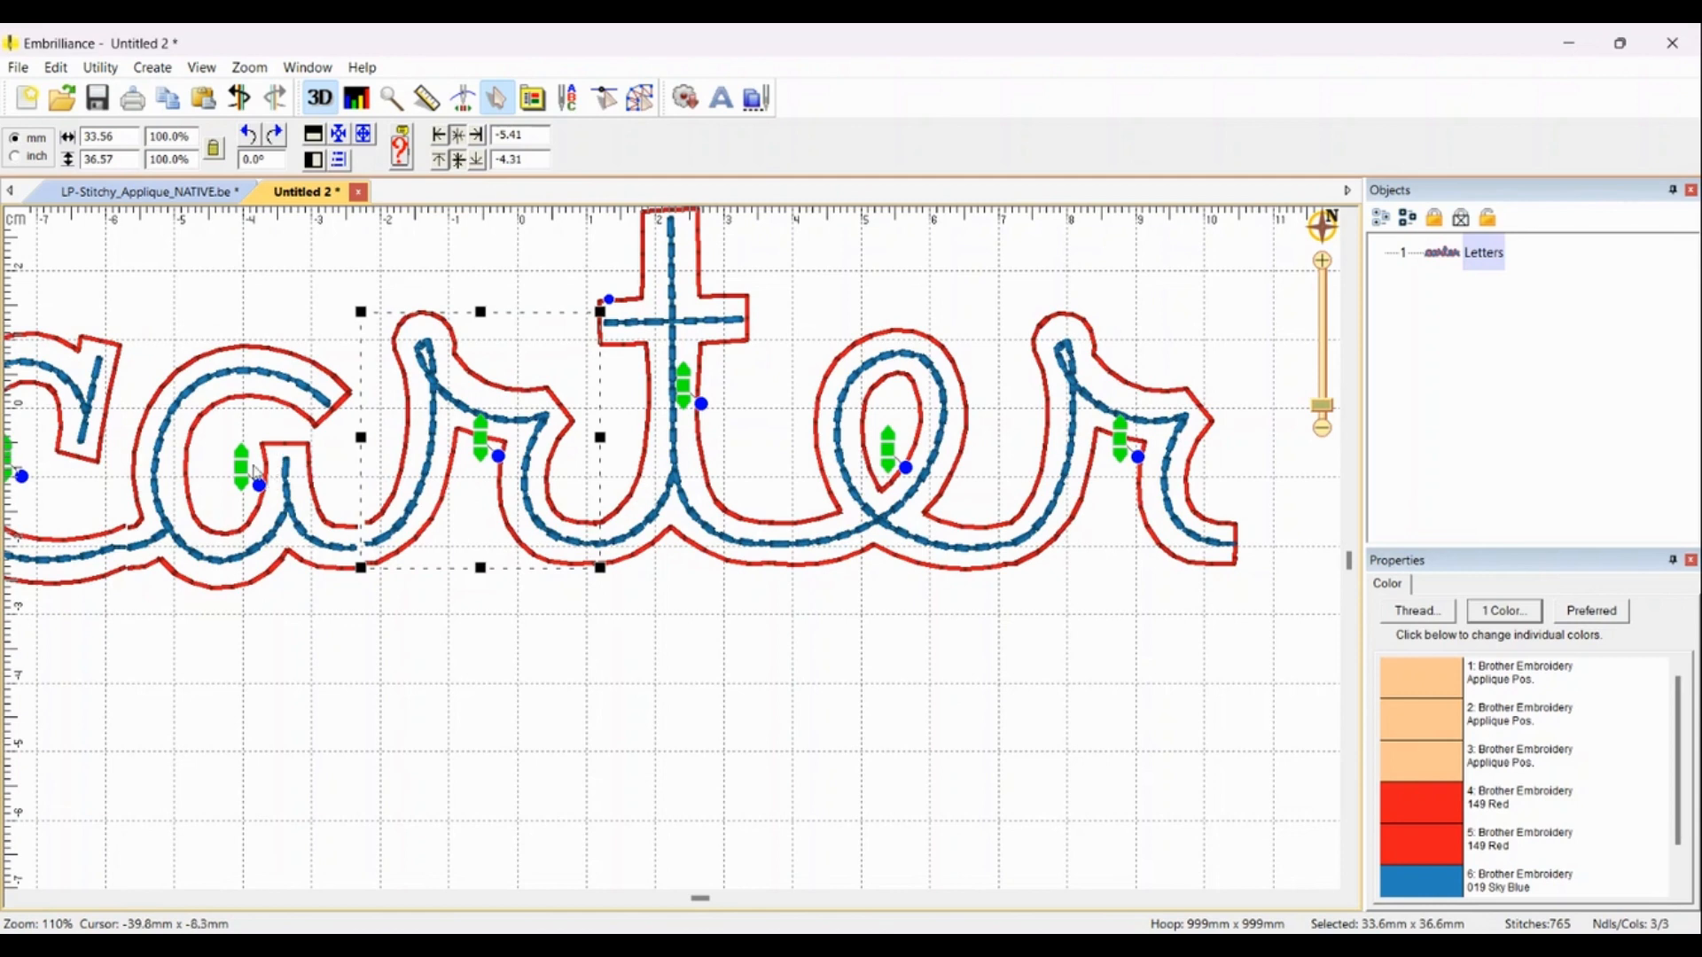
click(247, 472)
drag(248, 471, 256, 469)
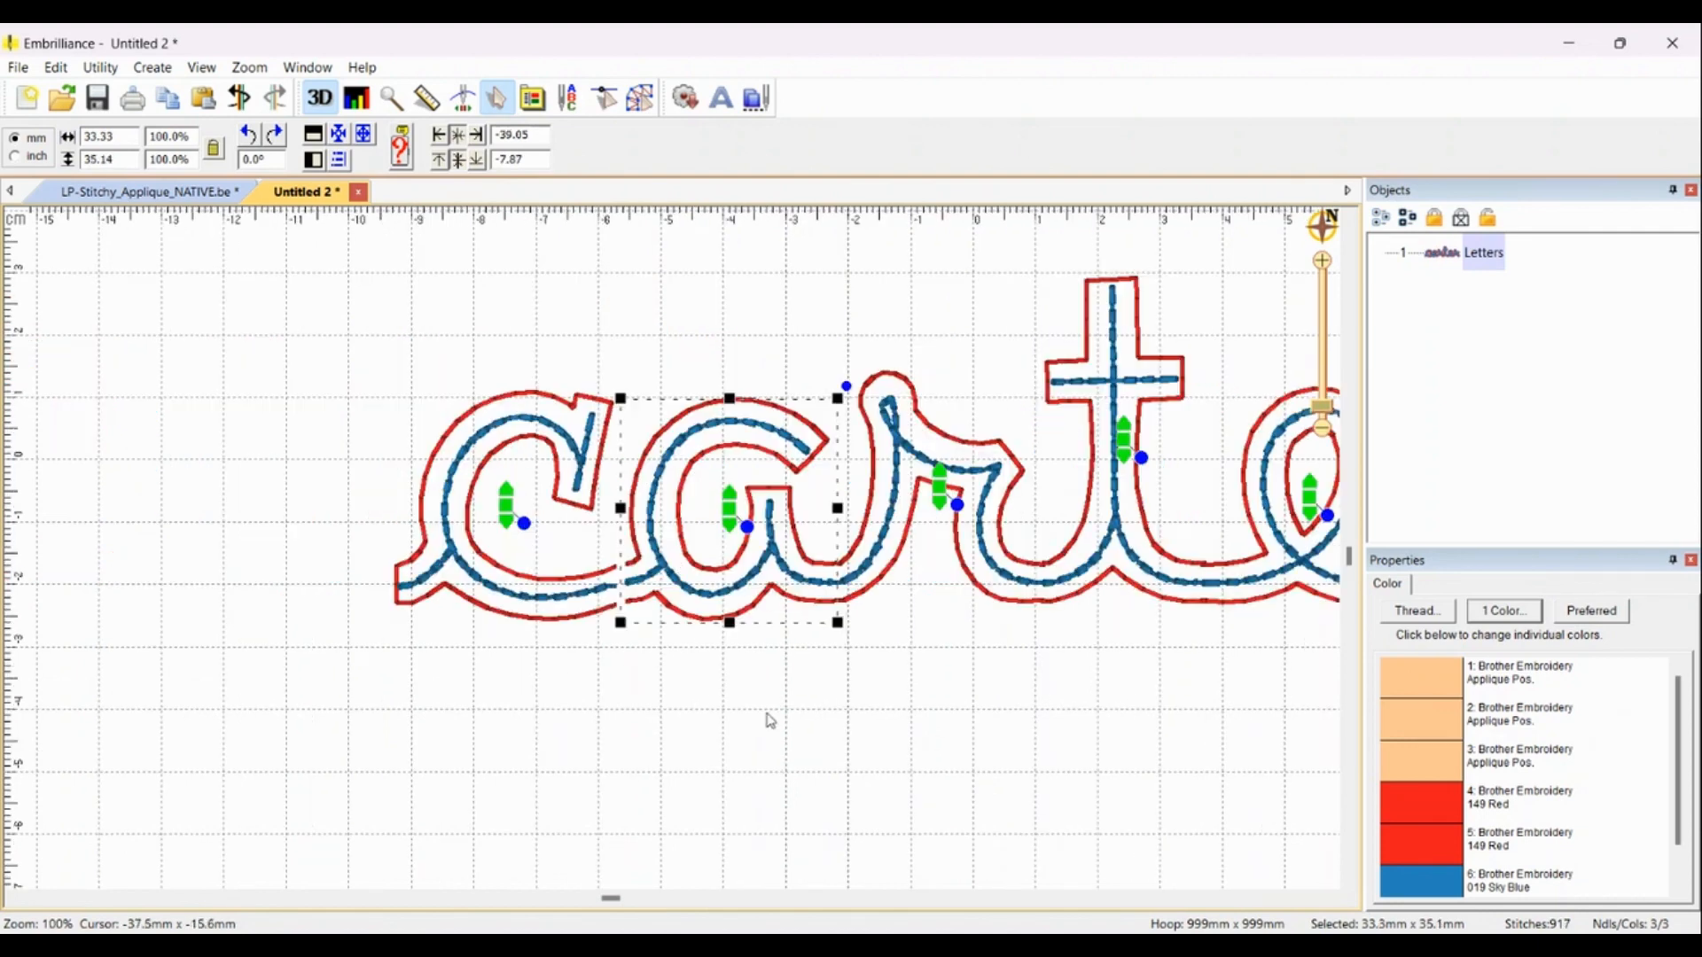
Step: Move the first letter c slightly right toward the a
scroll(620, 585, up, 8)
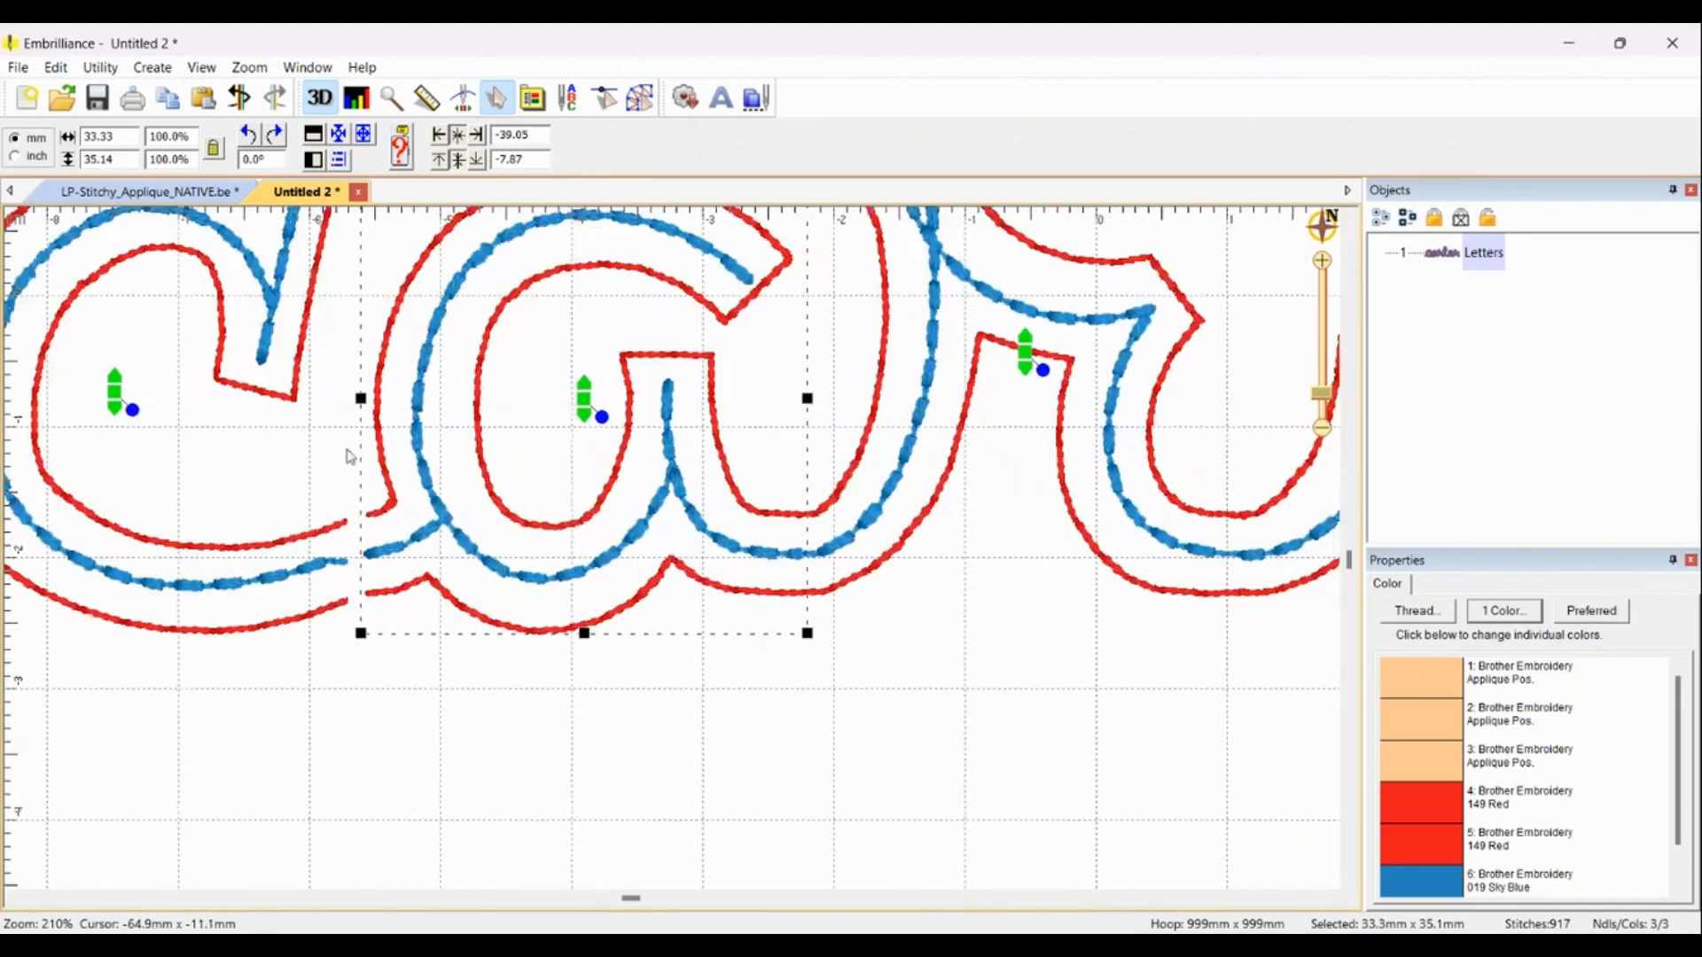
drag(120, 396, 149, 390)
click(743, 741)
scroll(845, 413, down, 5)
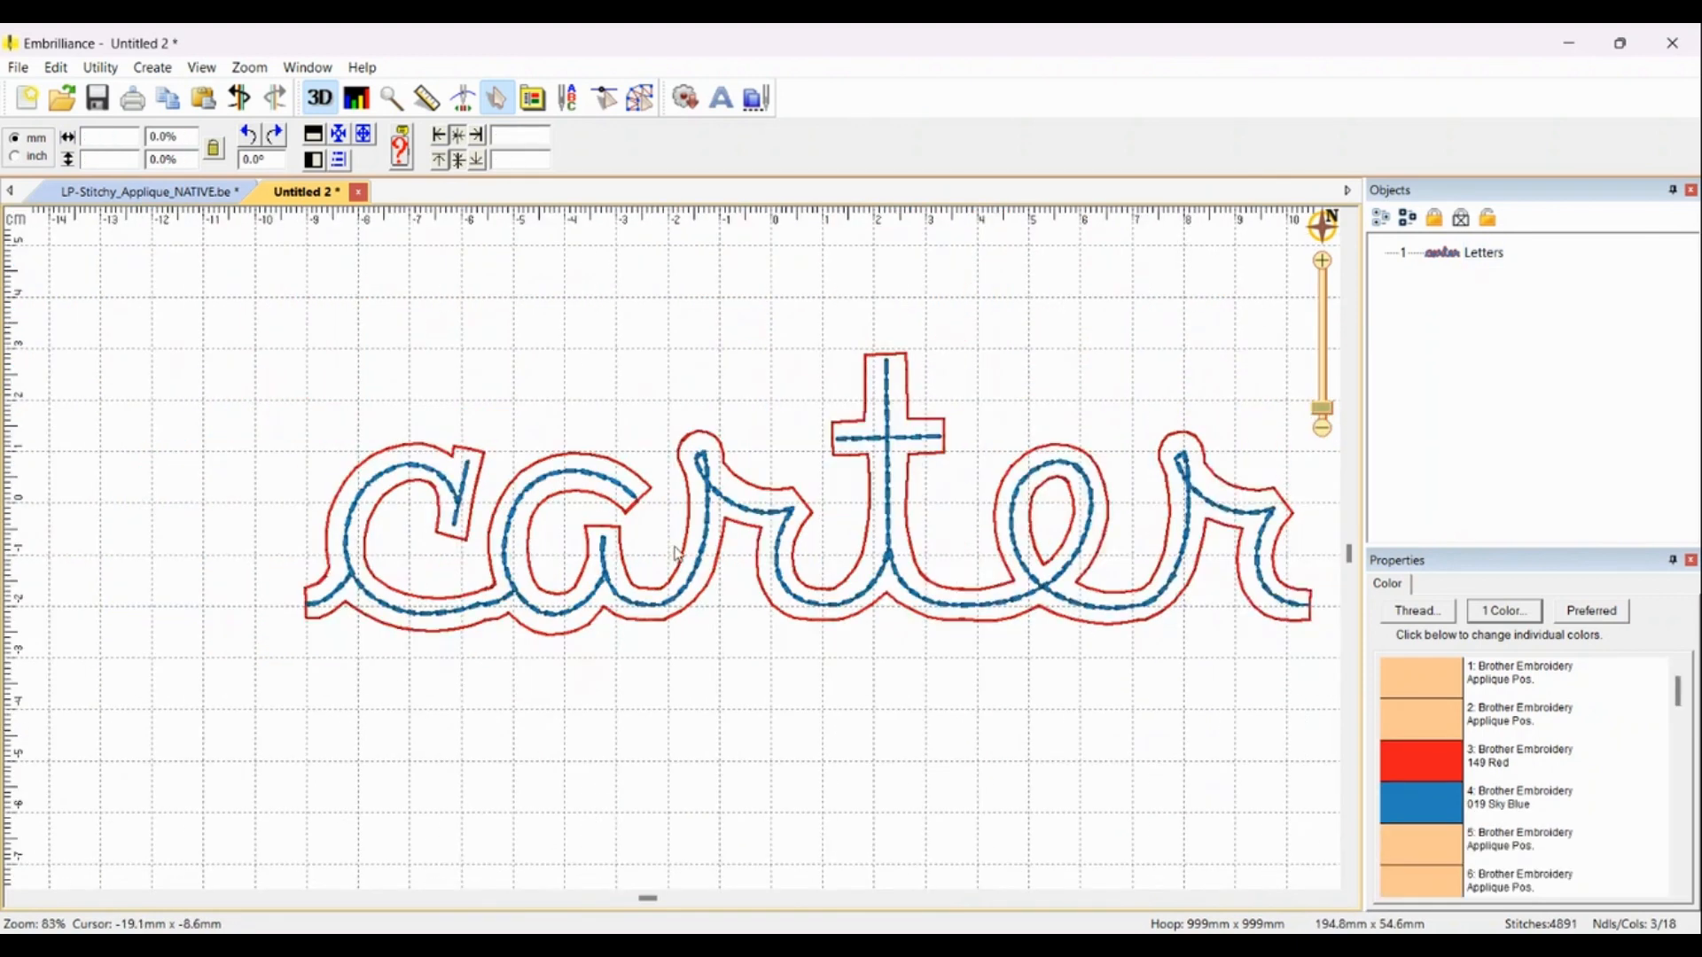
Step: Select the whole lettering and switch the measurement units to inches
scroll(679, 555, down, 1)
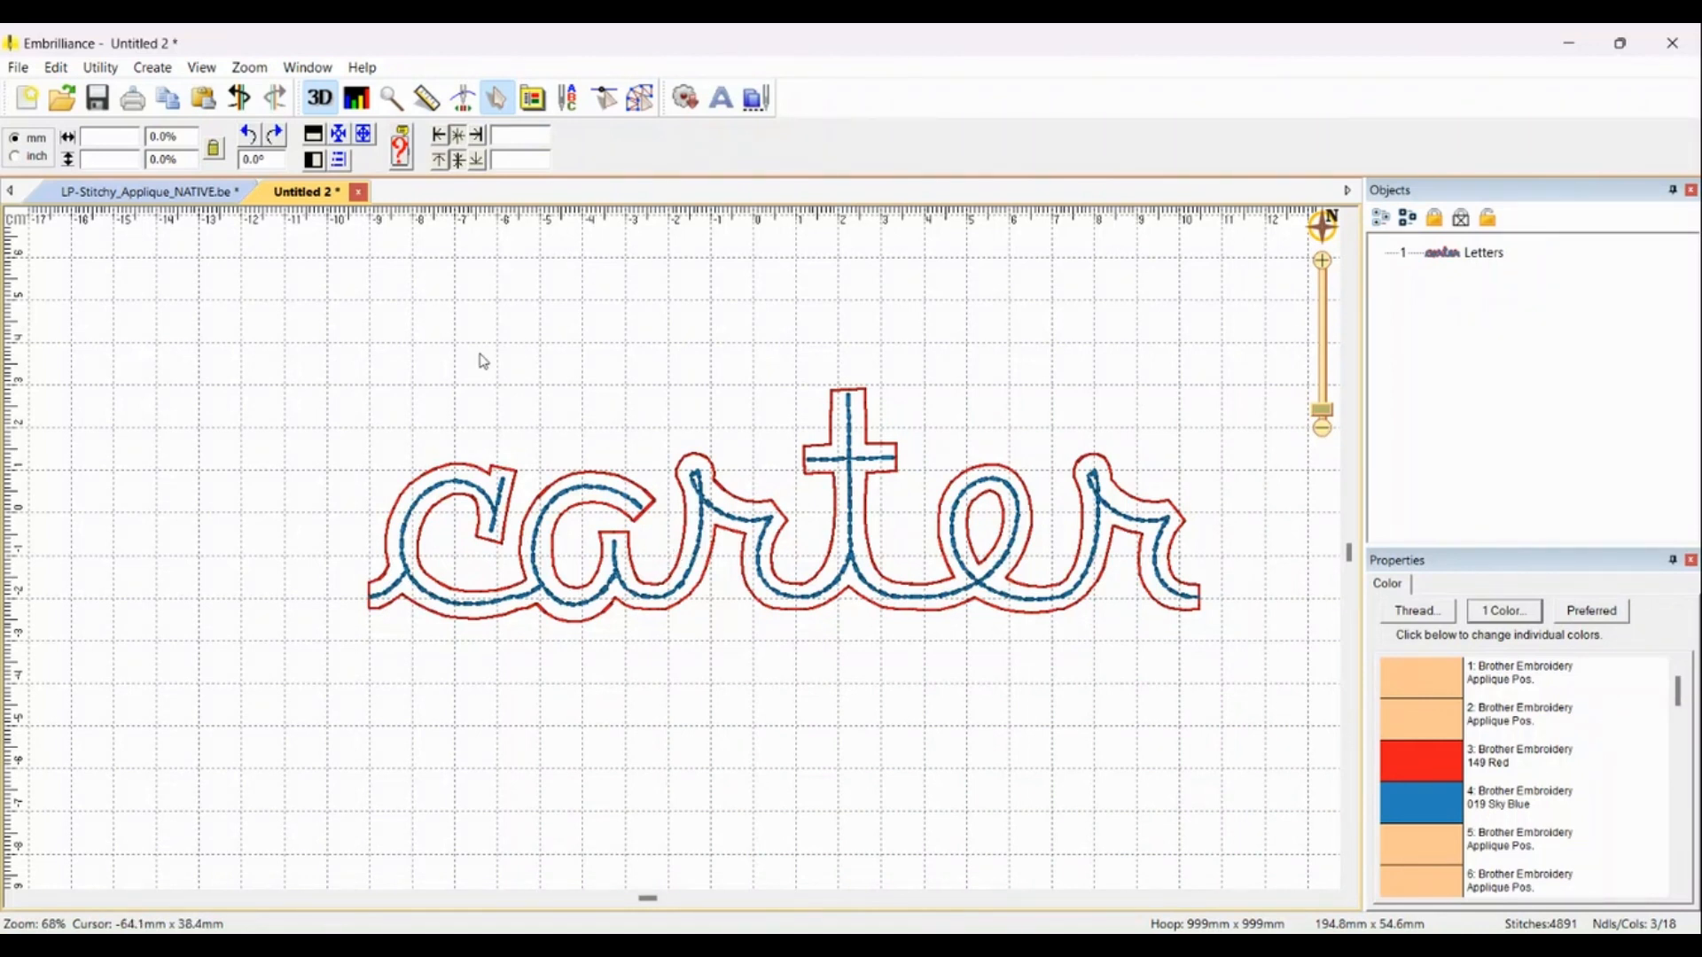
drag(335, 338, 966, 471)
drag(1054, 610, 1235, 678)
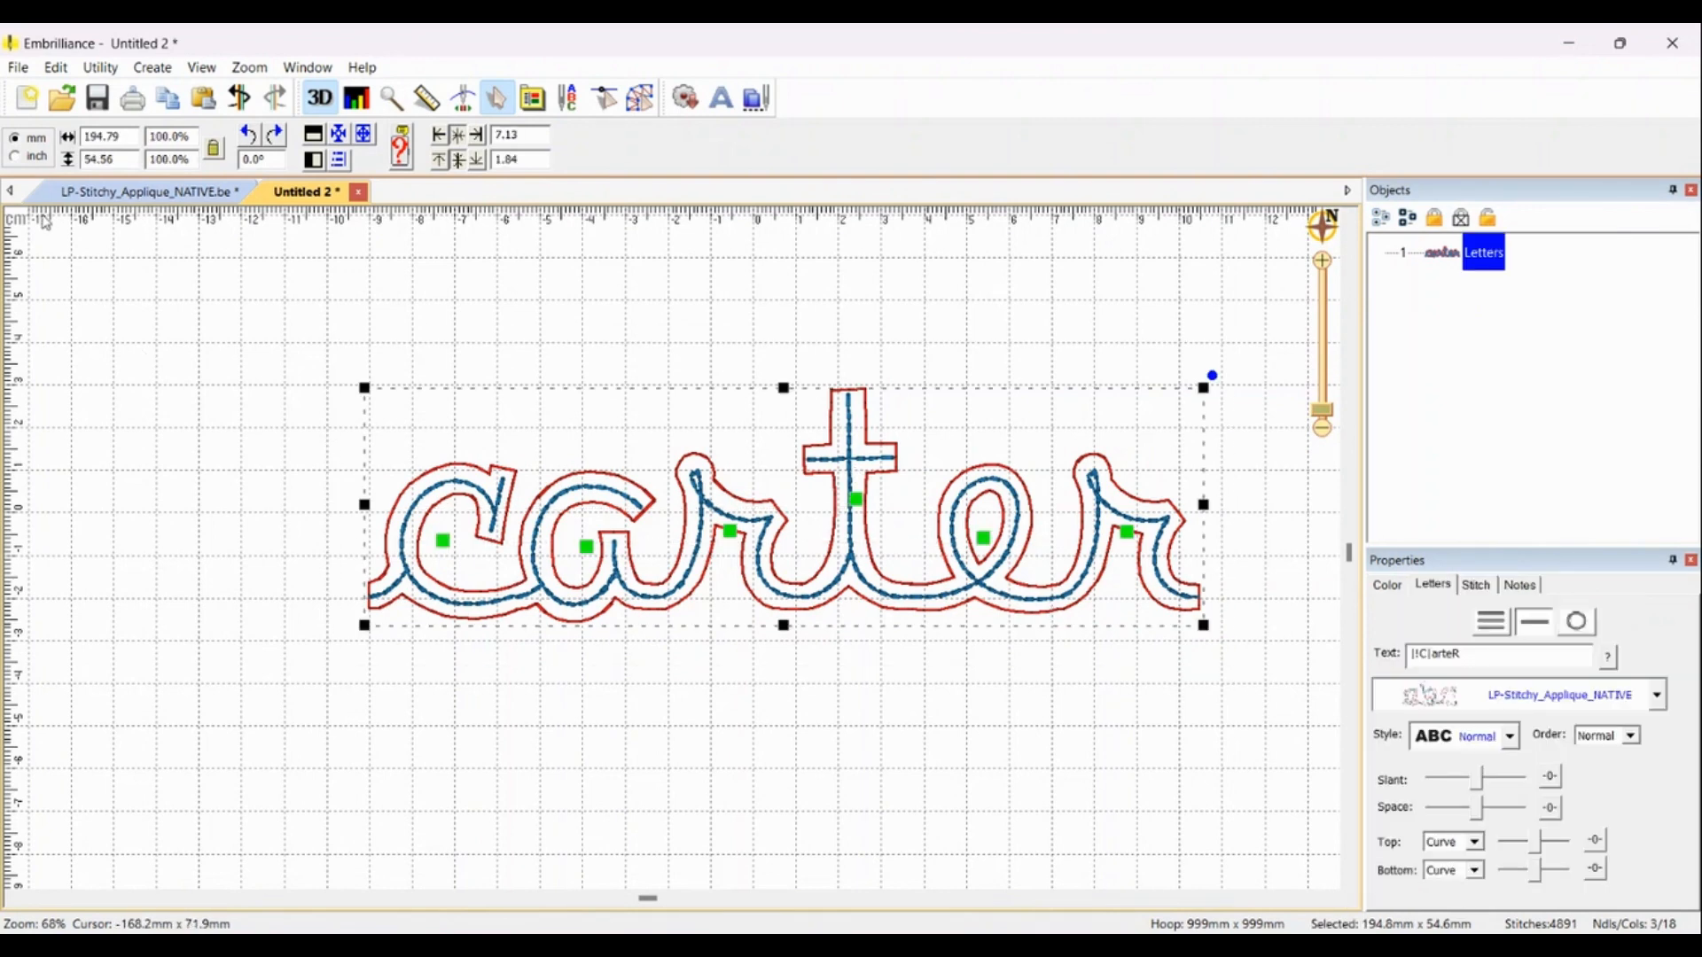
click(15, 158)
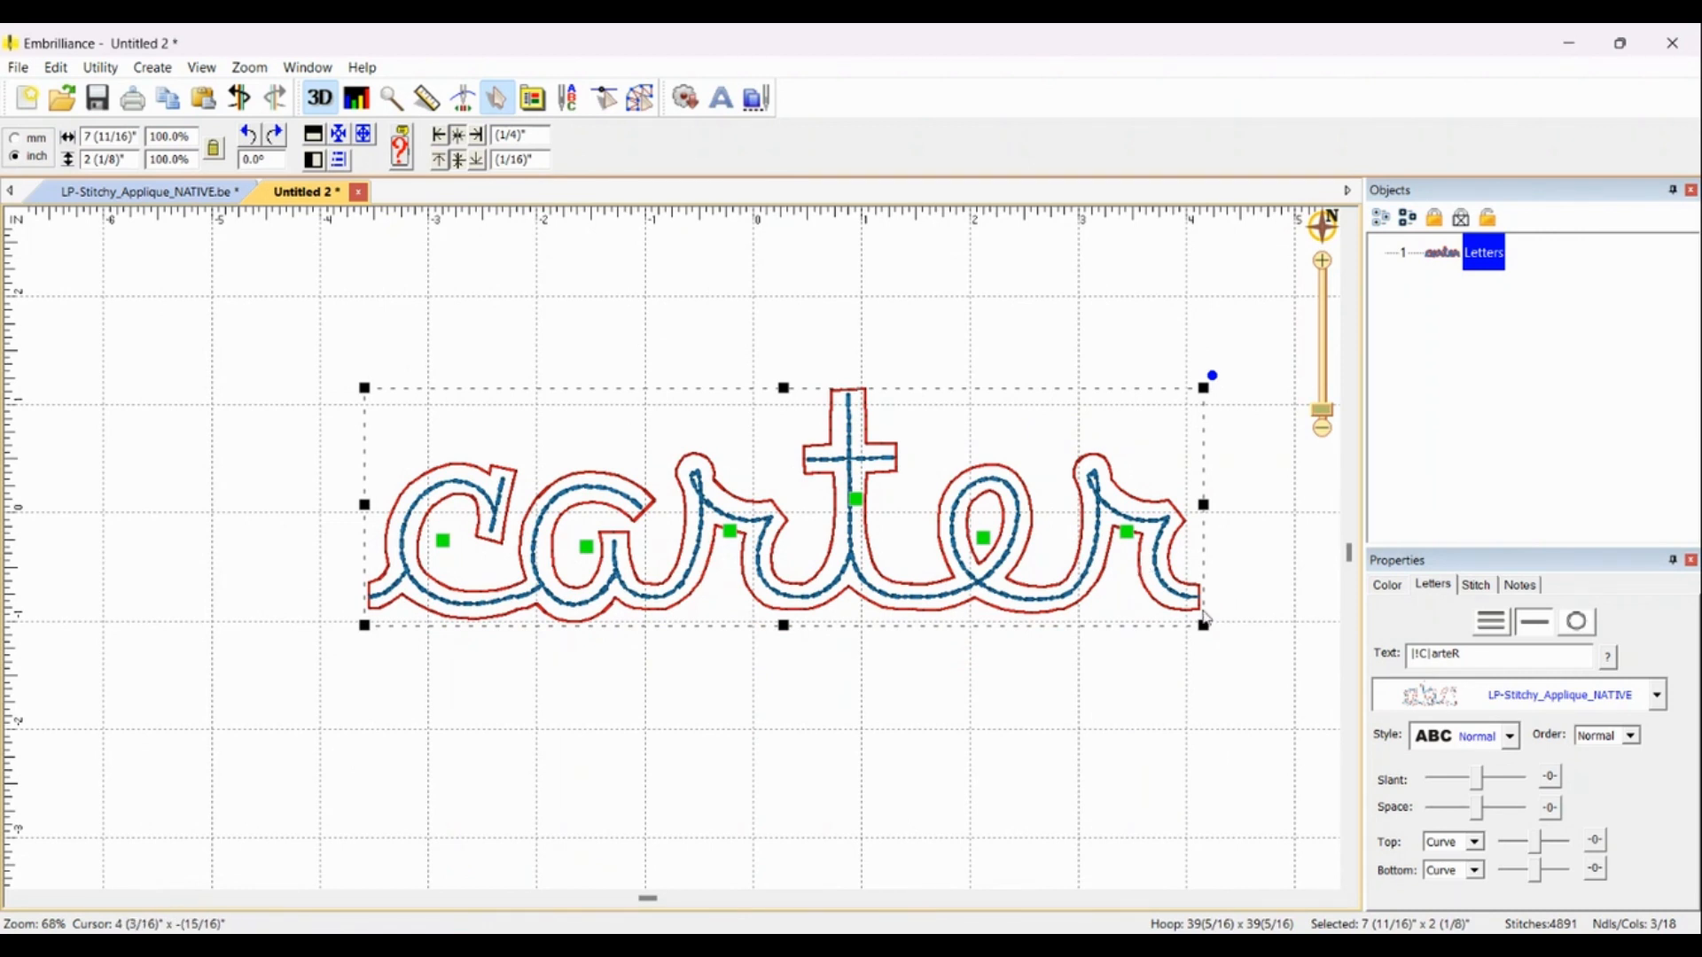
Step: Scale the lettering proportionally to a width of 6.5 inches
drag(1204, 626, 1012, 571)
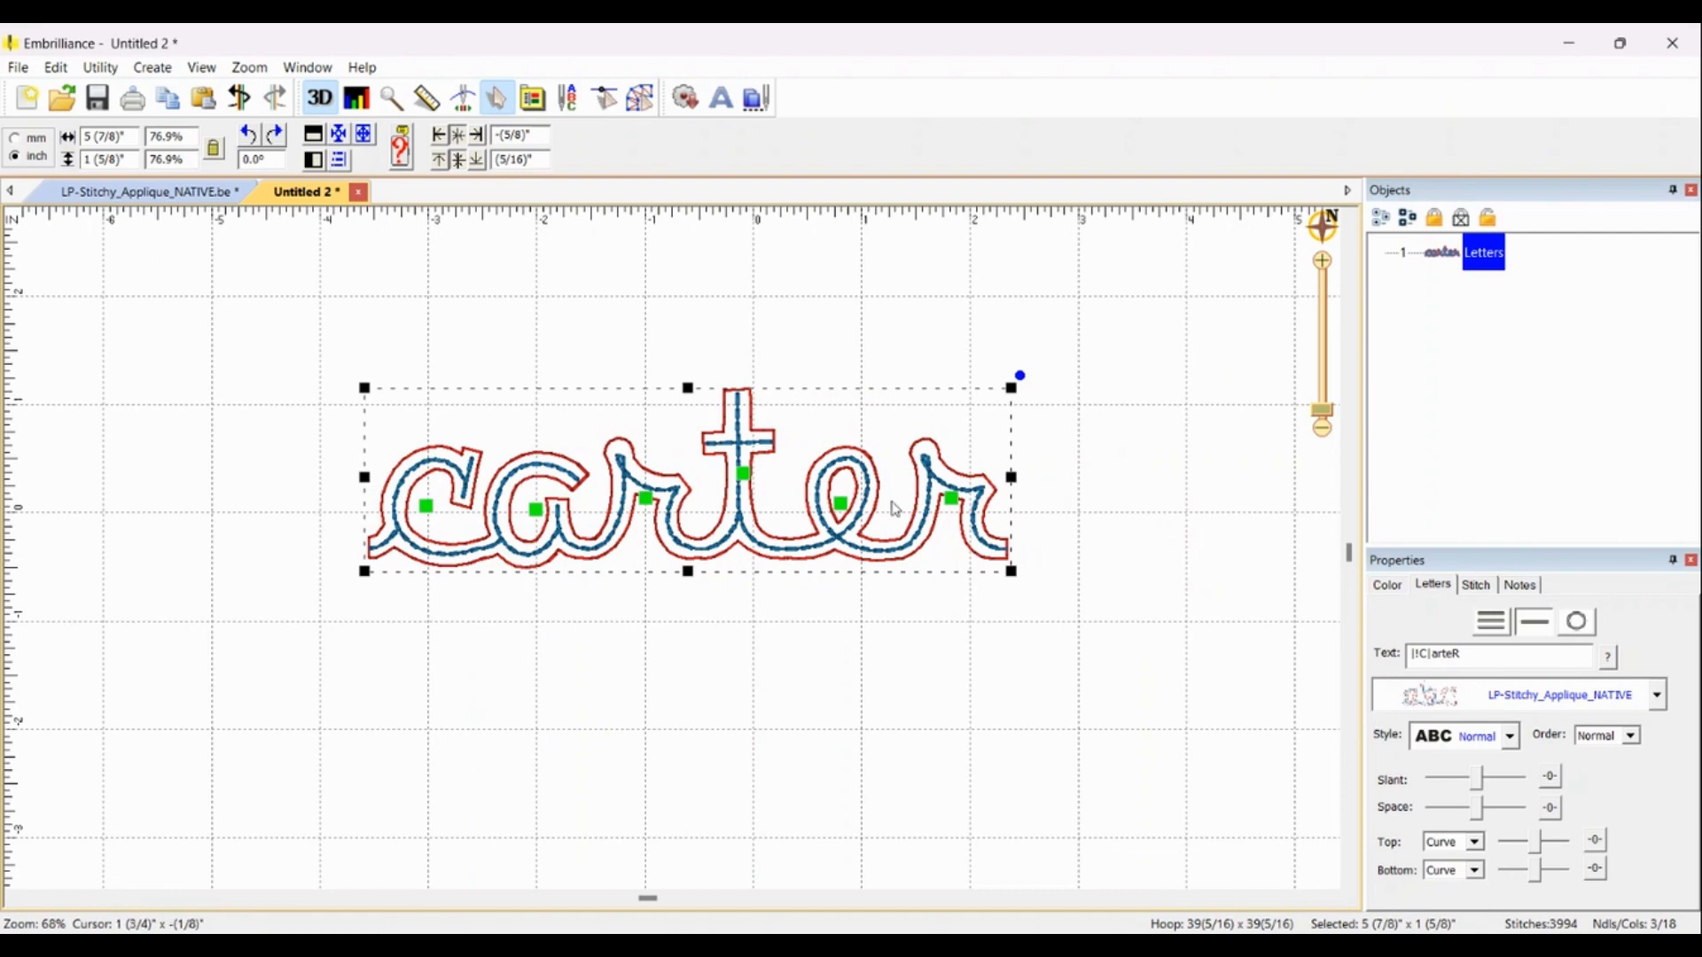
scroll(904, 561, up, 1)
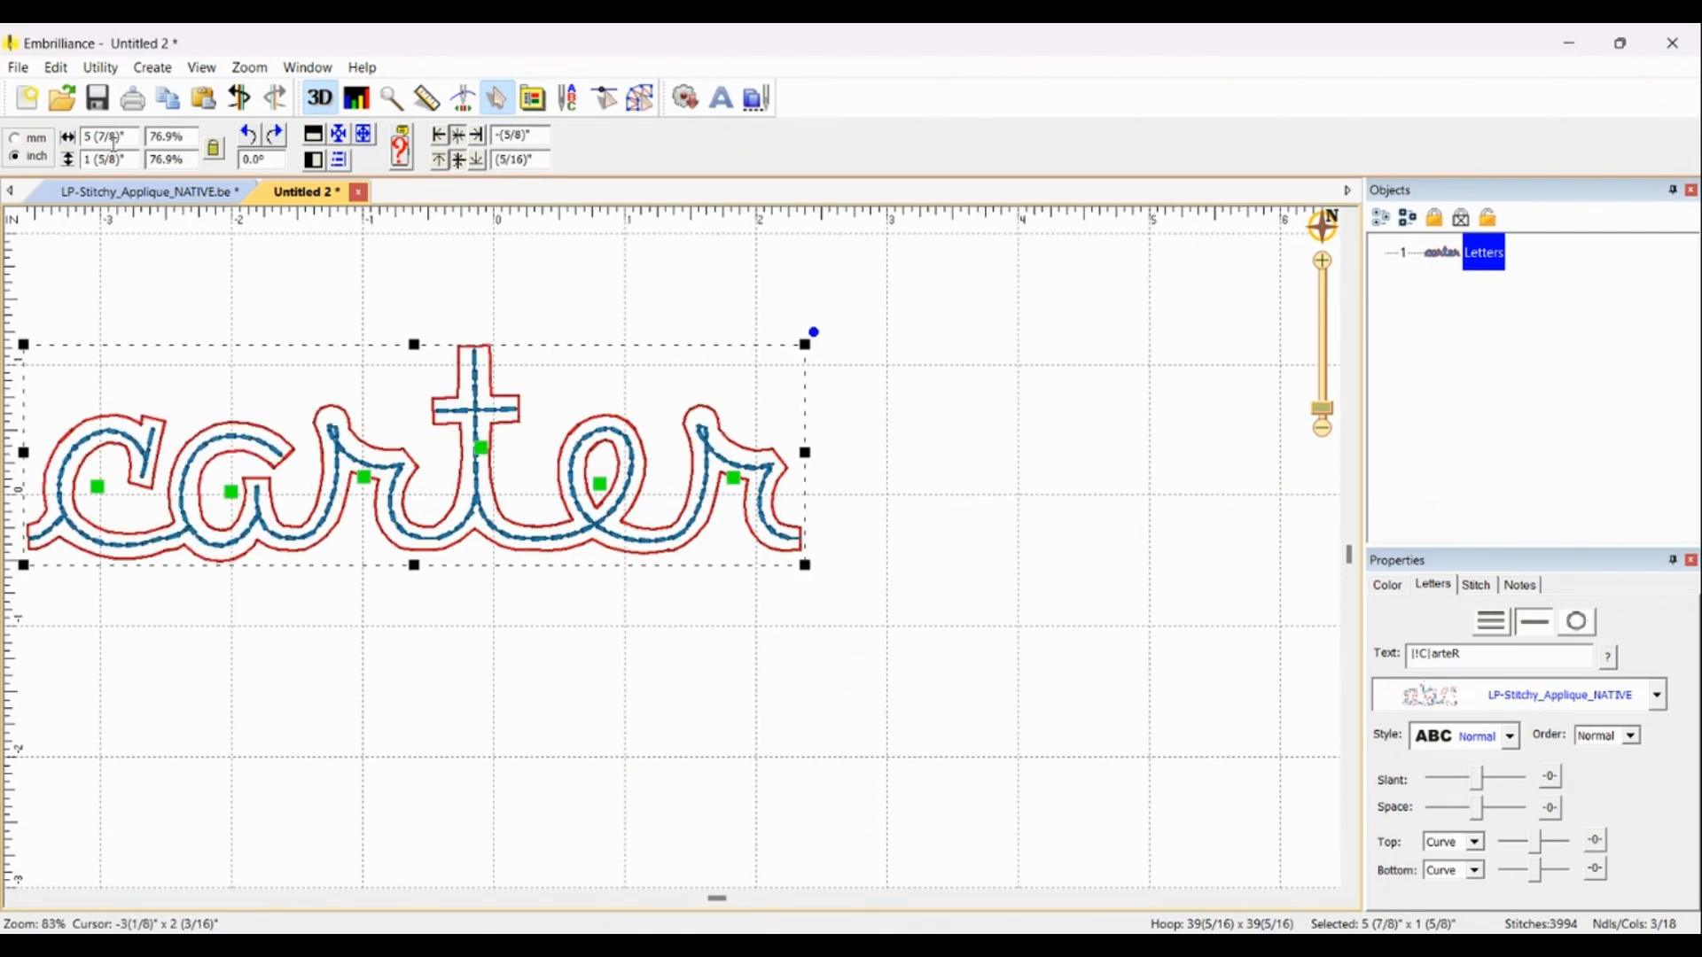
drag(129, 137, 63, 148)
text(6.5)
key(Return)
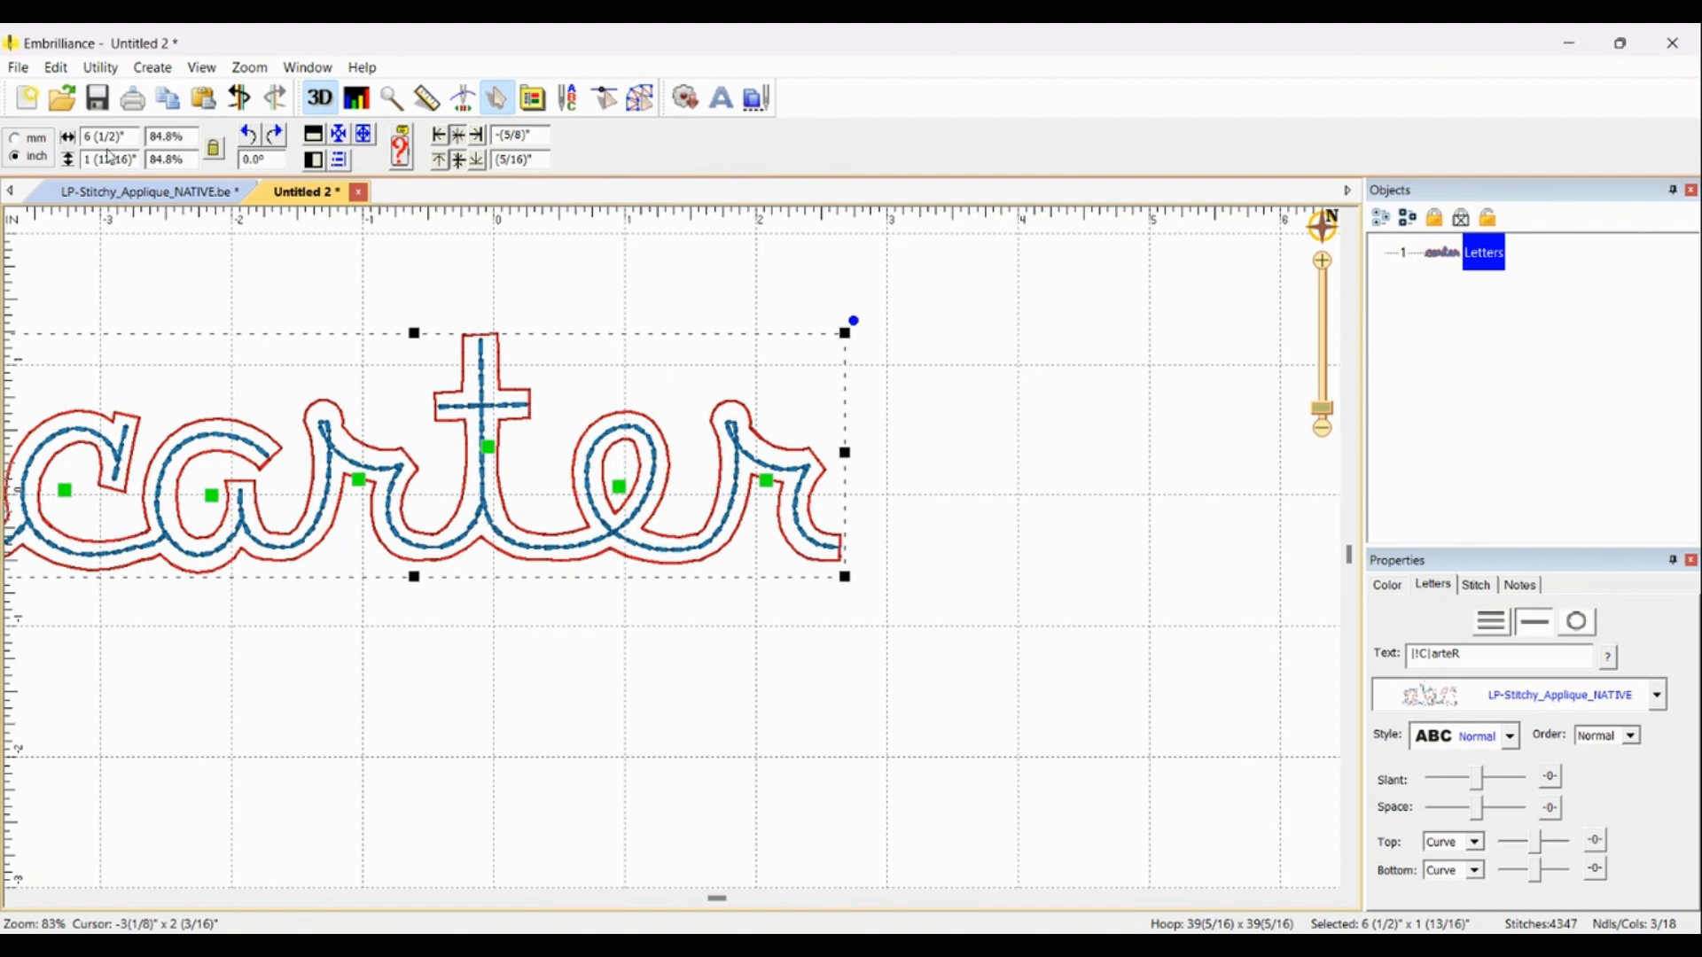
Step: Save the design as a PES file named carter
scroll(235, 397, down, 1)
click(896, 741)
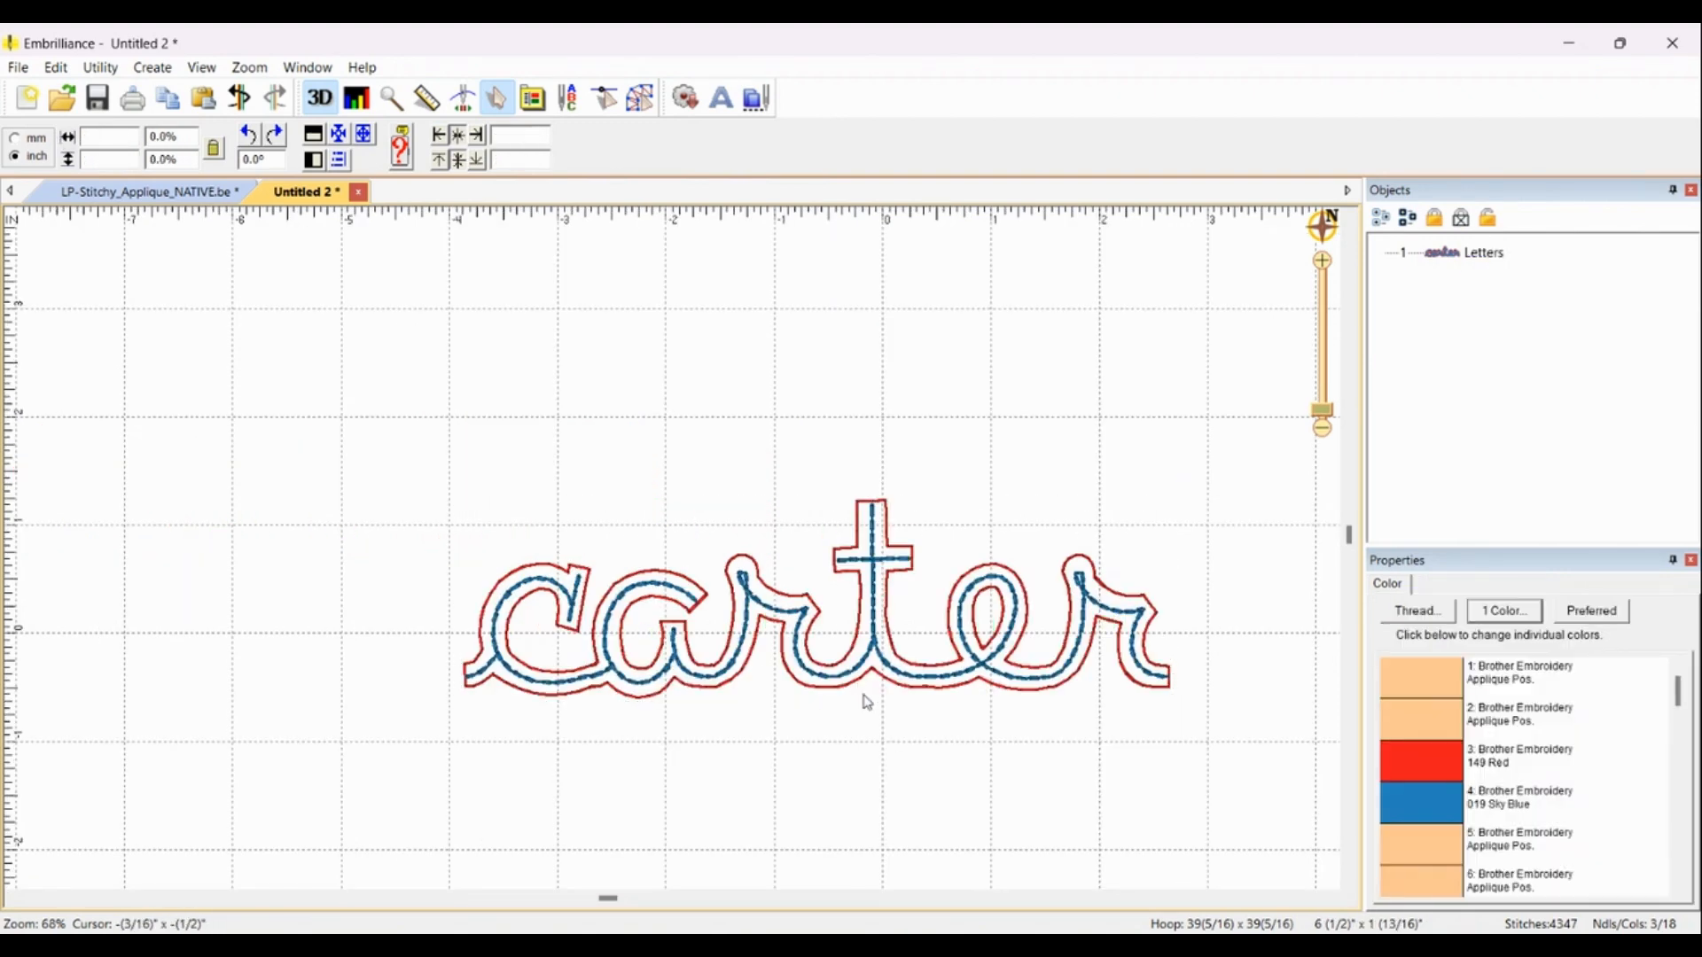
scroll(867, 699, up, 1)
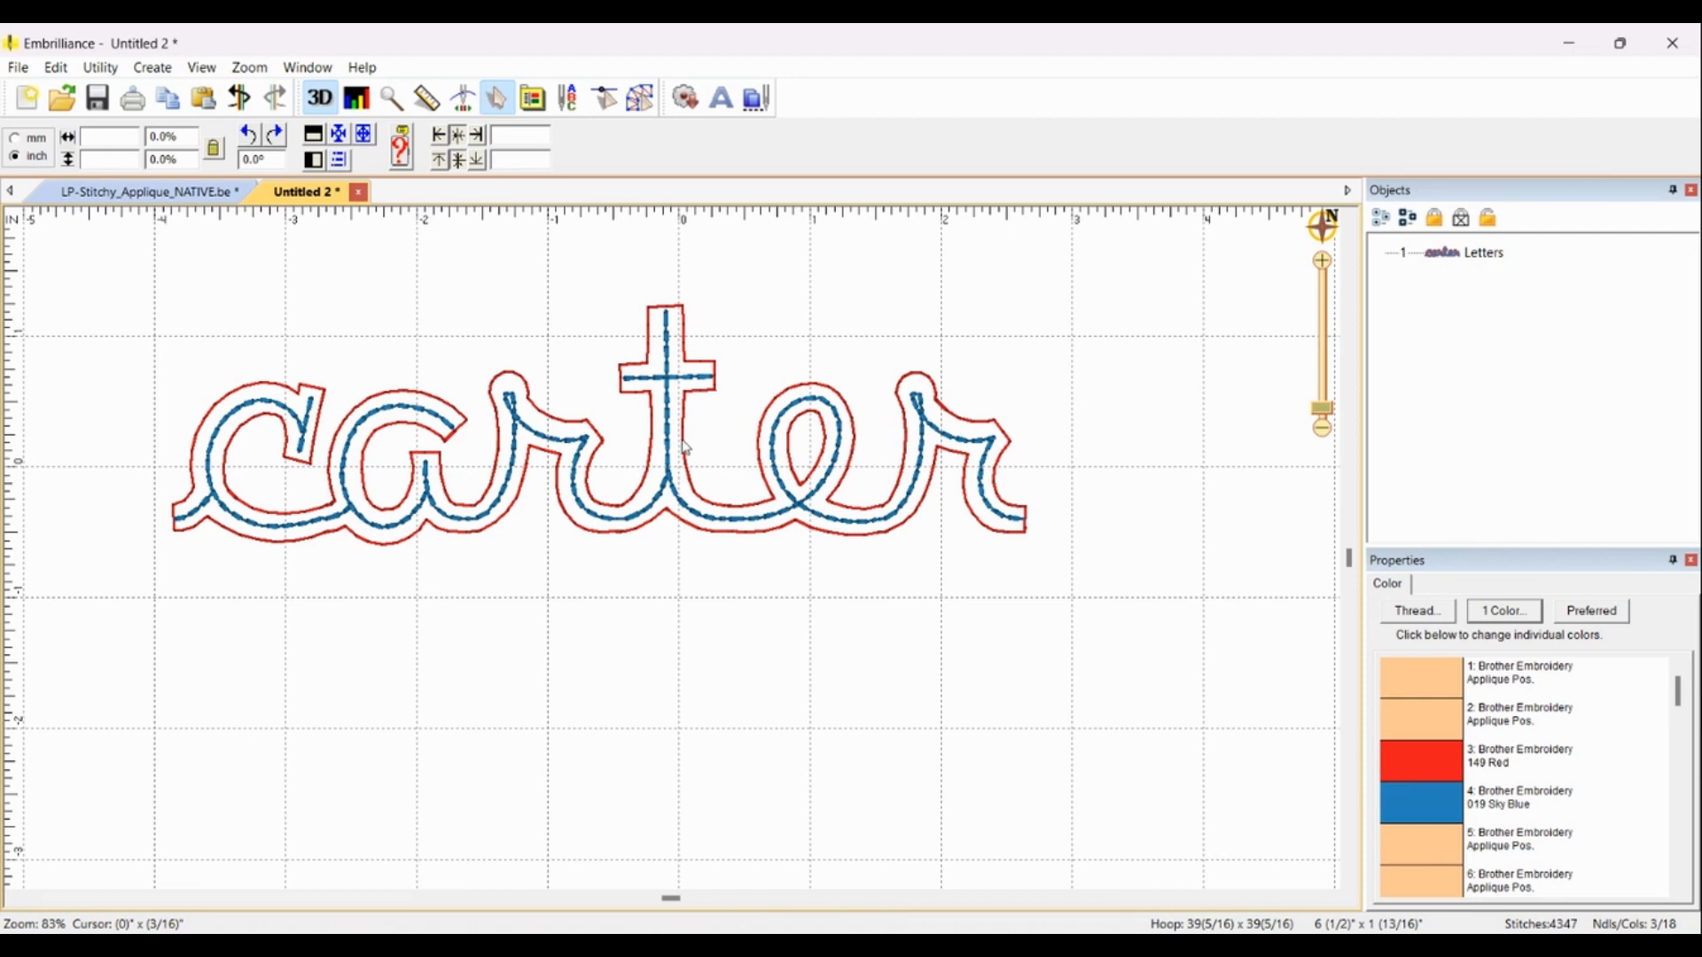
click(19, 69)
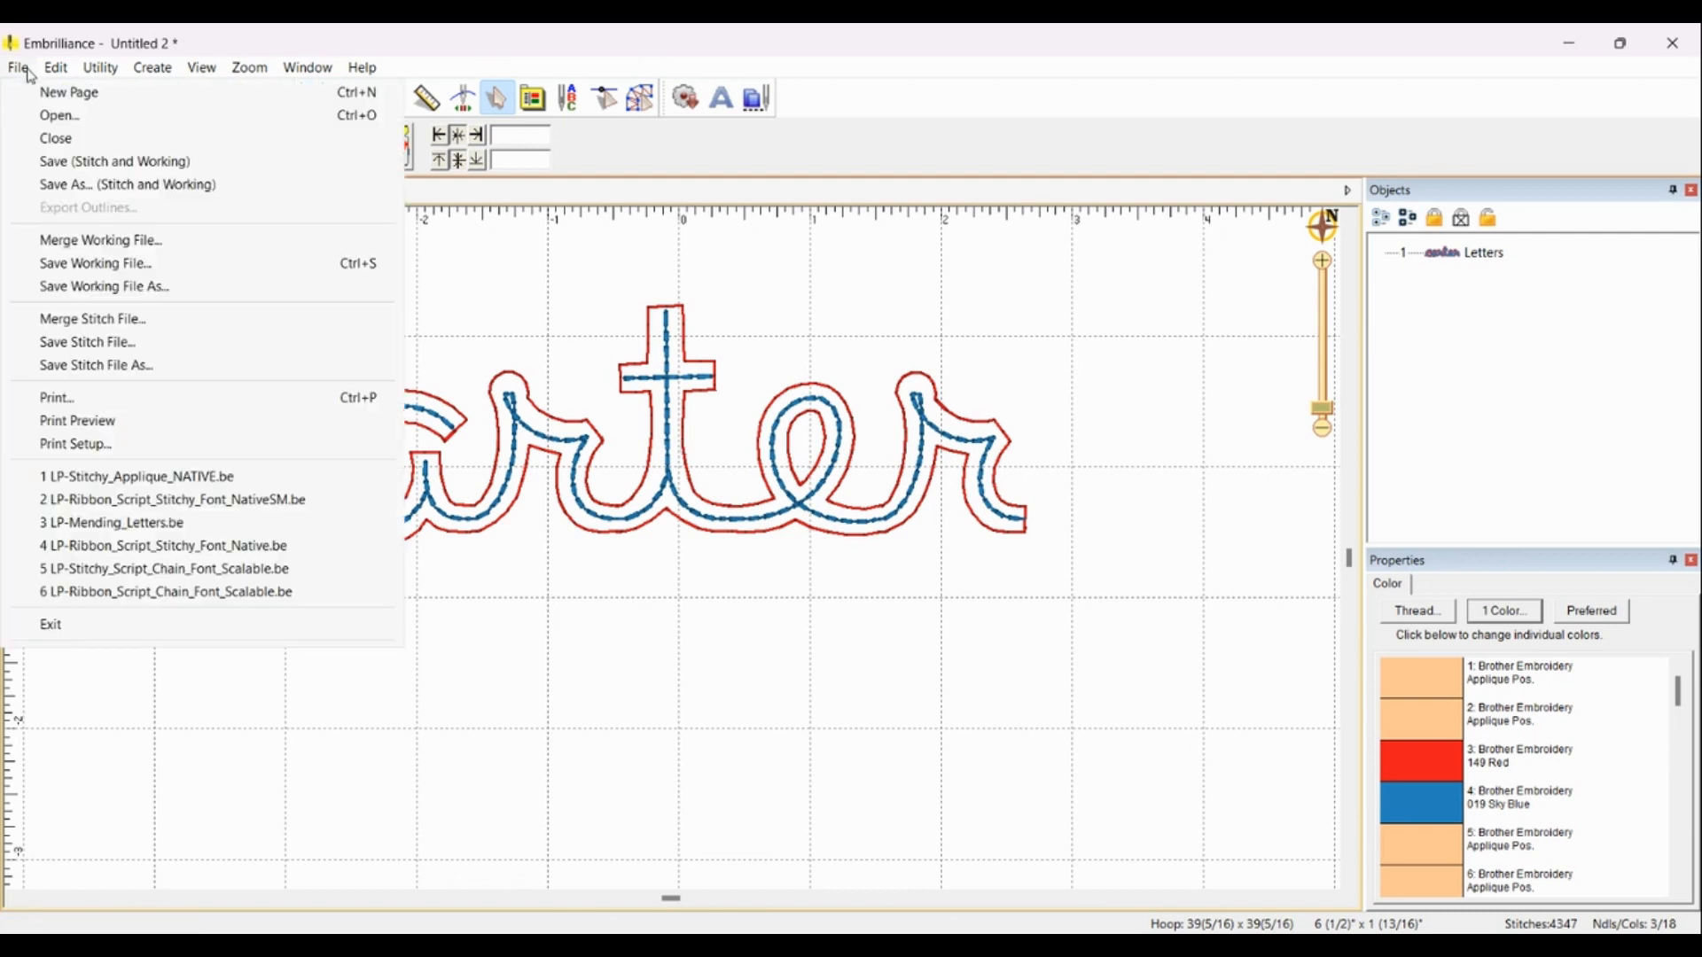
click(132, 185)
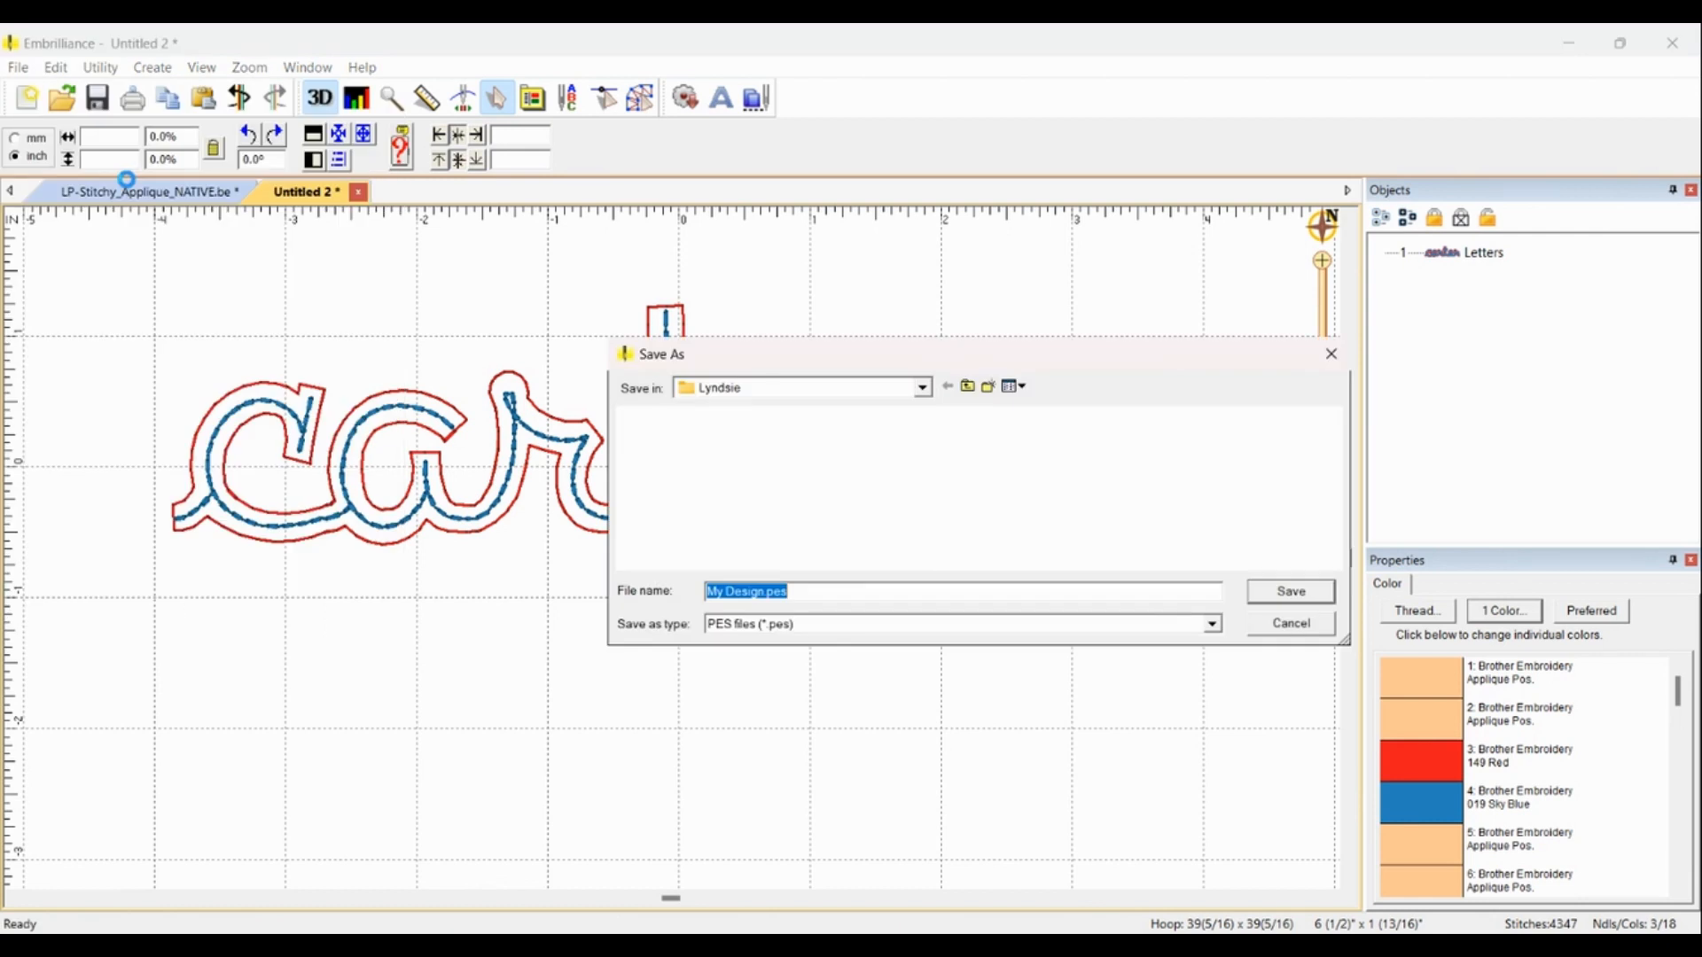
text(cater)
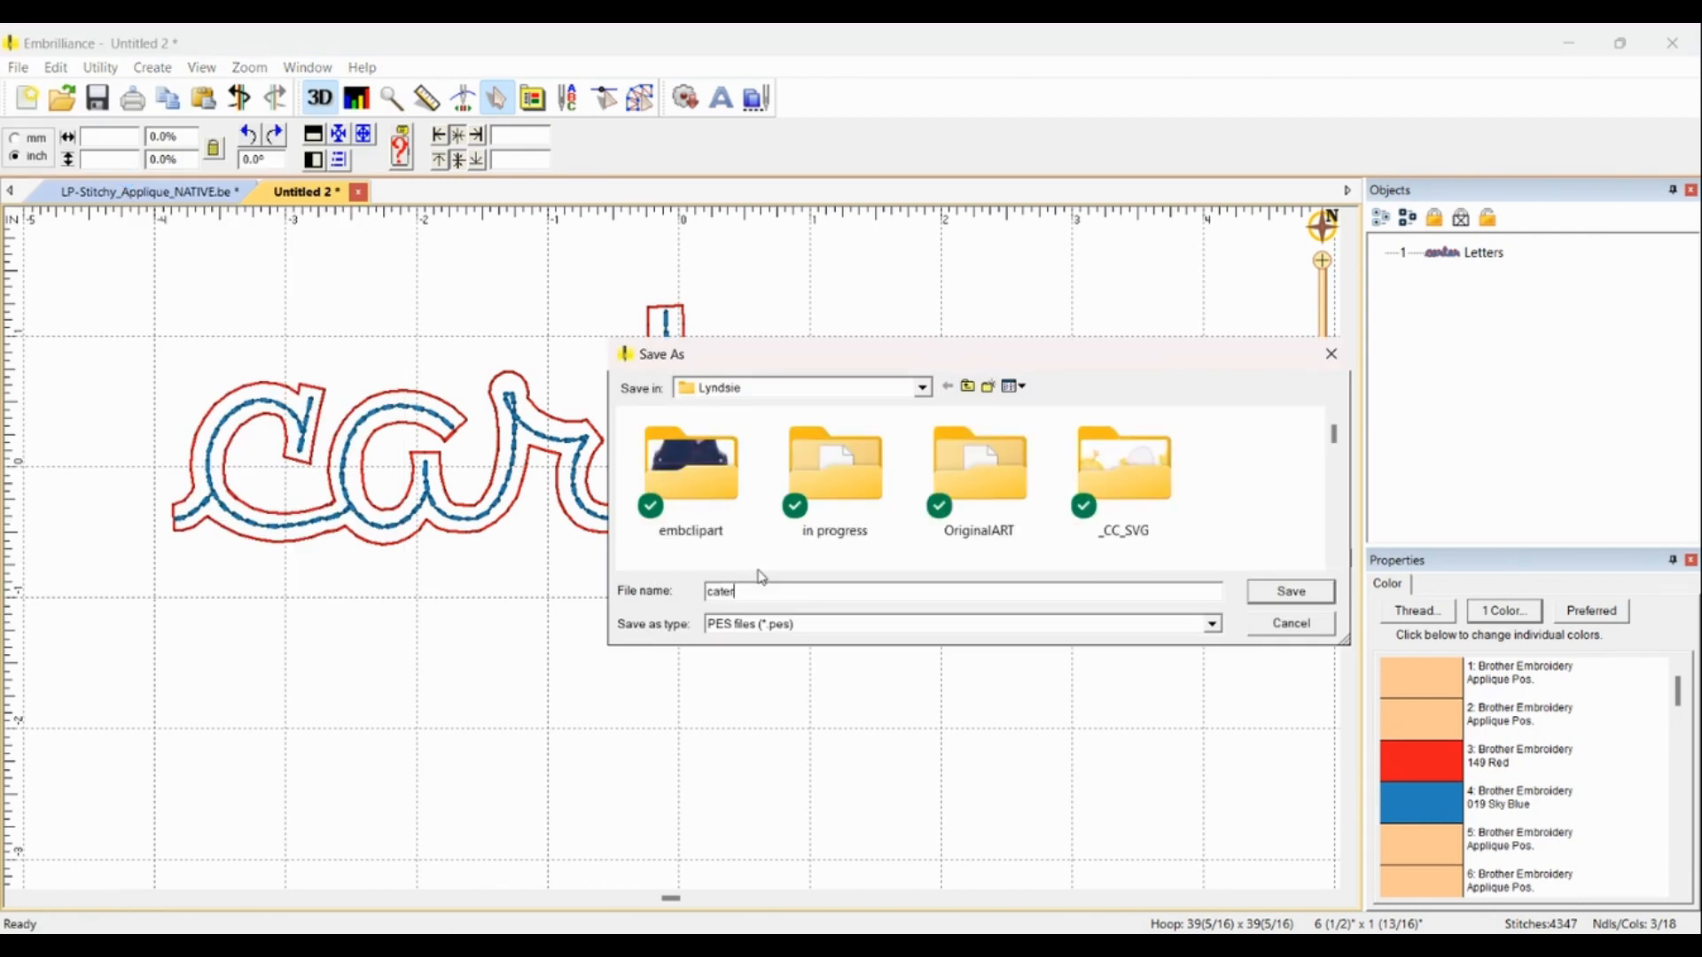
key(BackSpace)
key(BackSpace)
key(BackSpace)
text(r)
text(ter)
click(1265, 599)
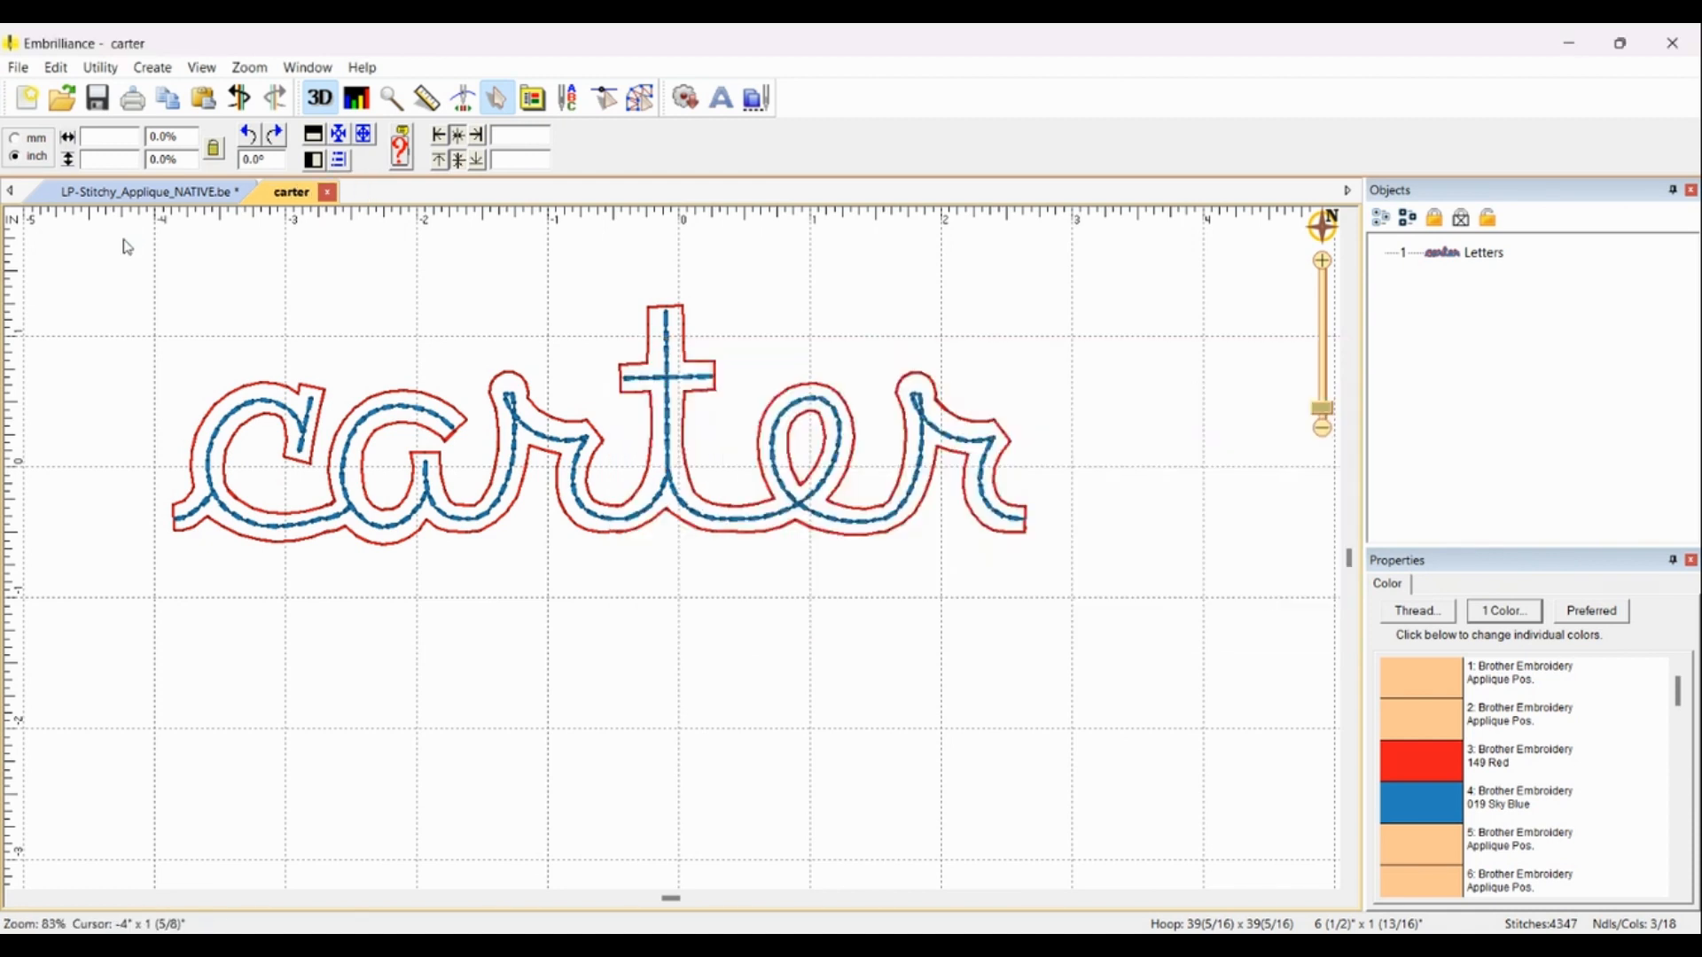
Step: Open the saved carter embroidery file
click(19, 68)
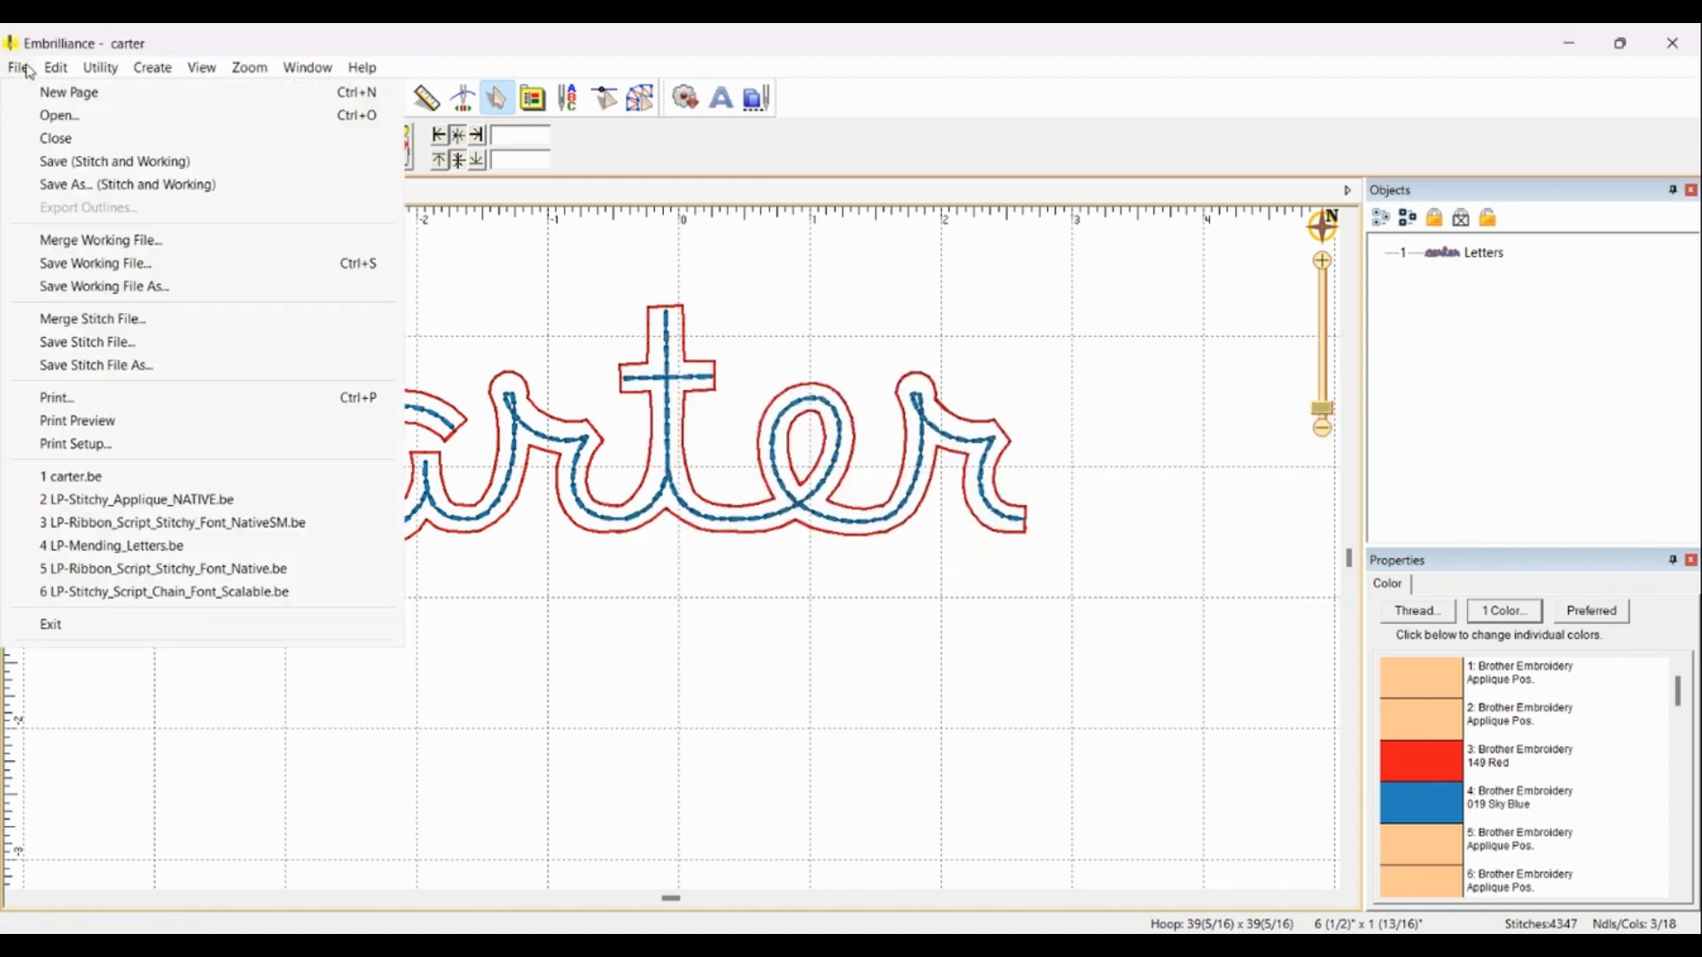
click(53, 117)
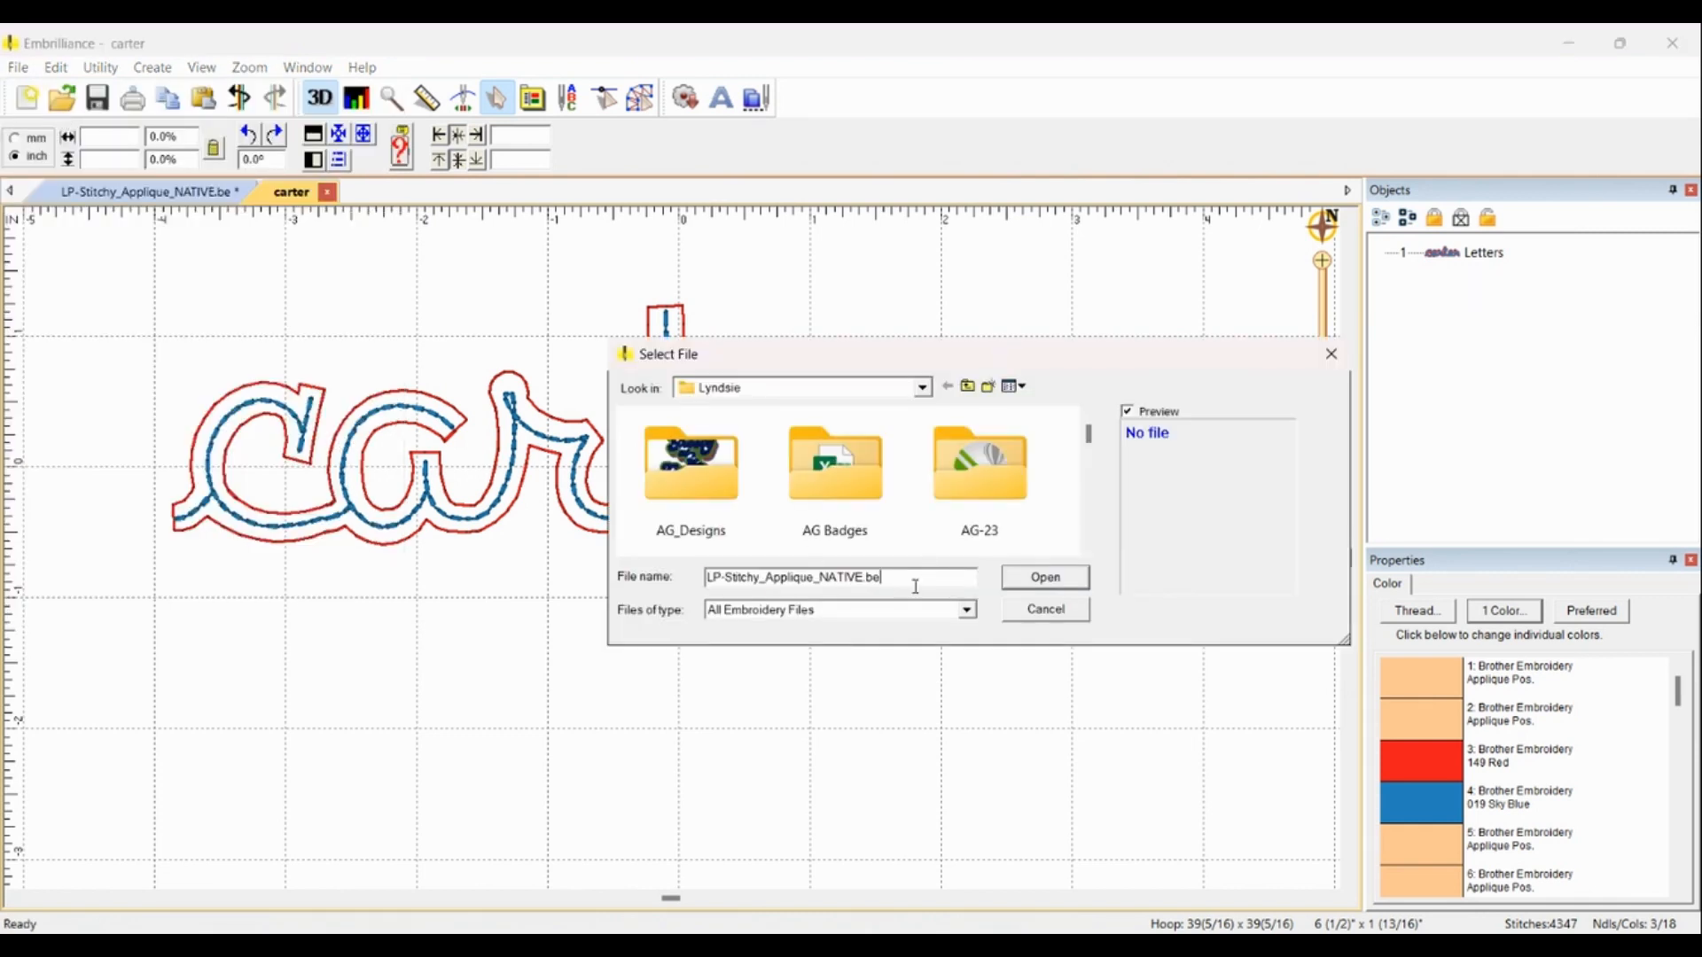
text(carter.pes)
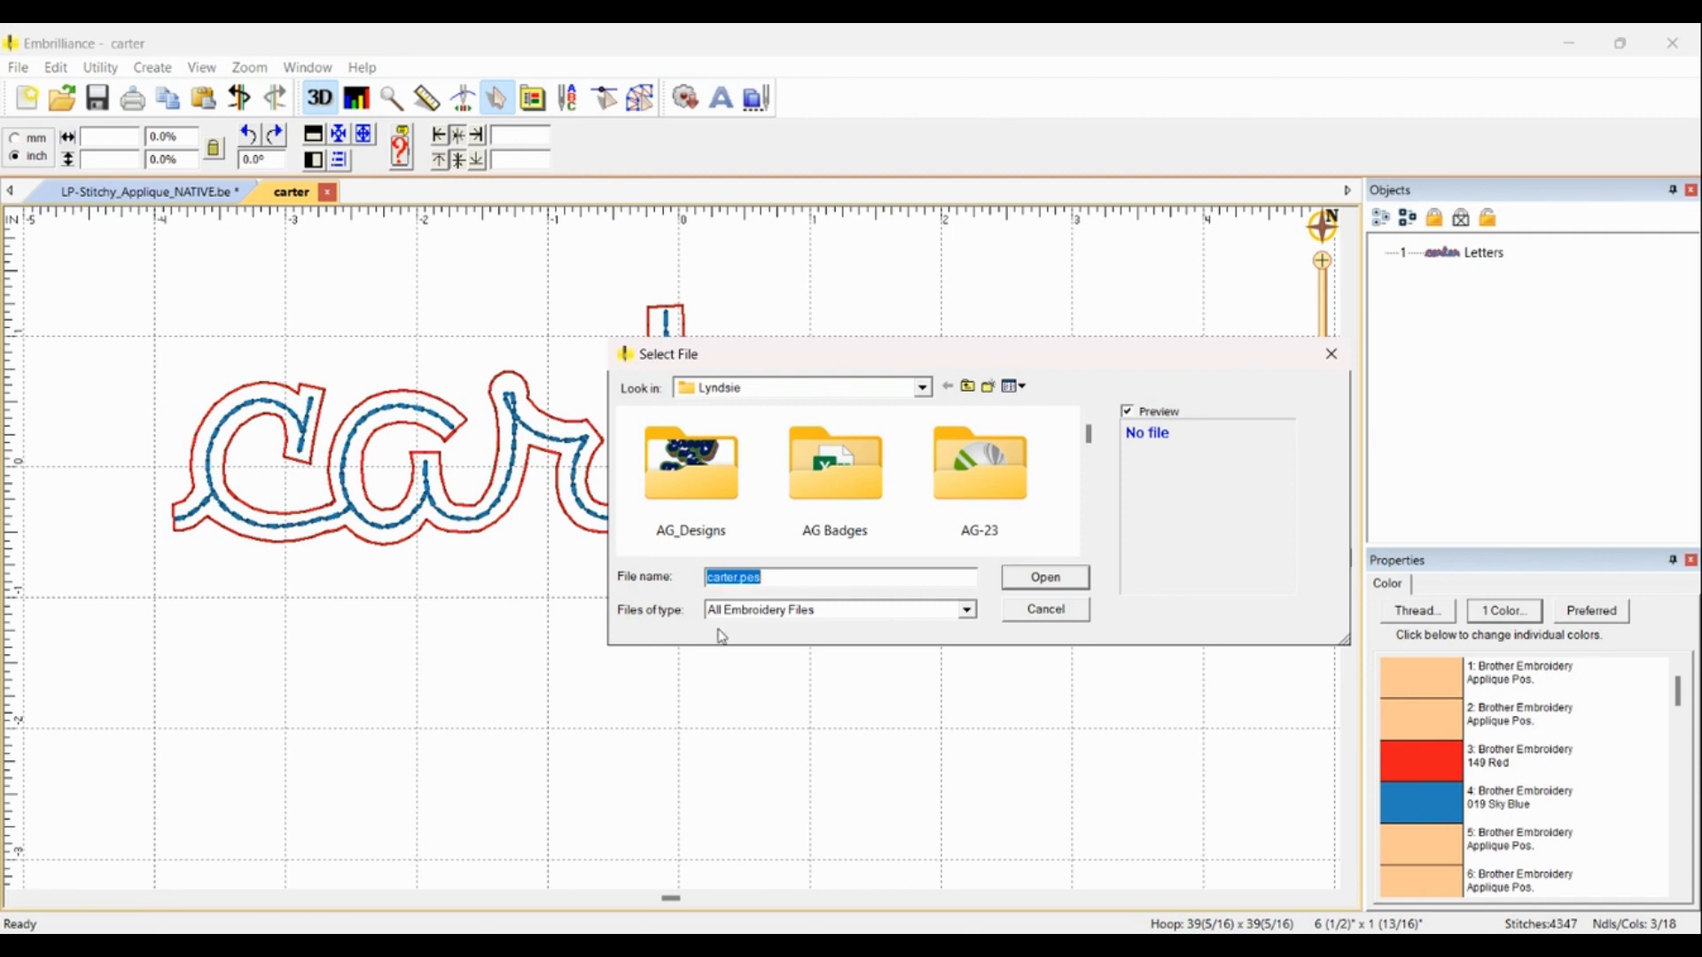
click(1033, 583)
scroll(676, 556, up, 6)
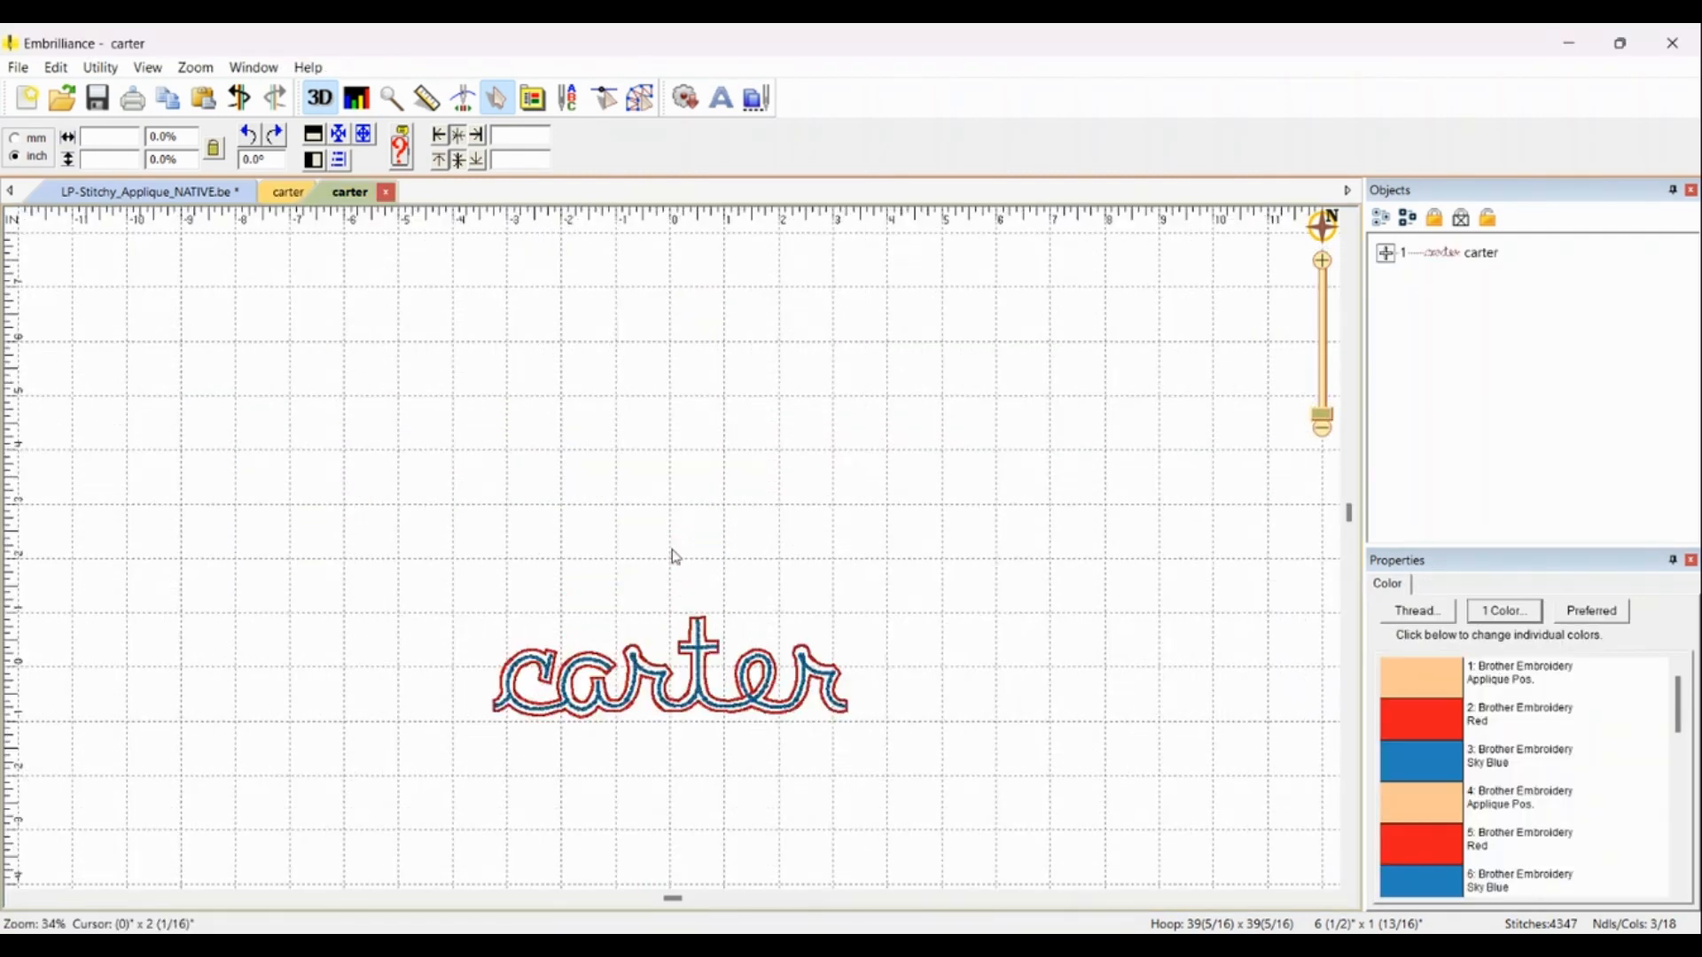
scroll(693, 532, up, 2)
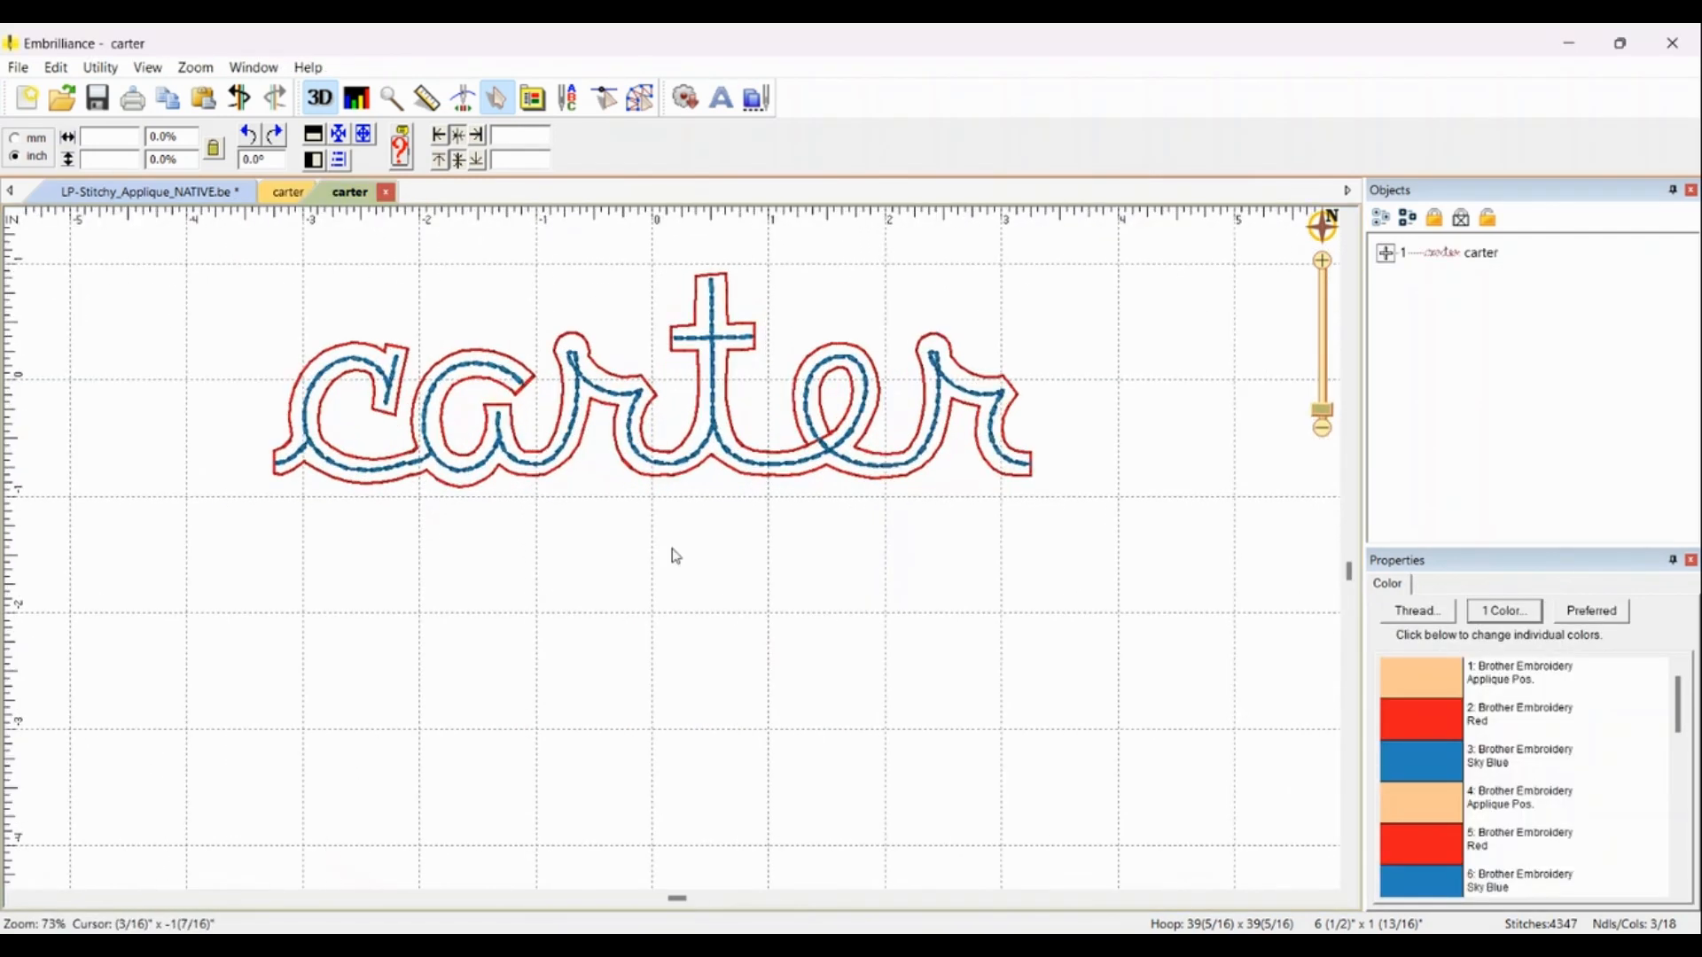
Step: Run Color Sort on the opened carter design and open the sorted result in a new view
click(1387, 255)
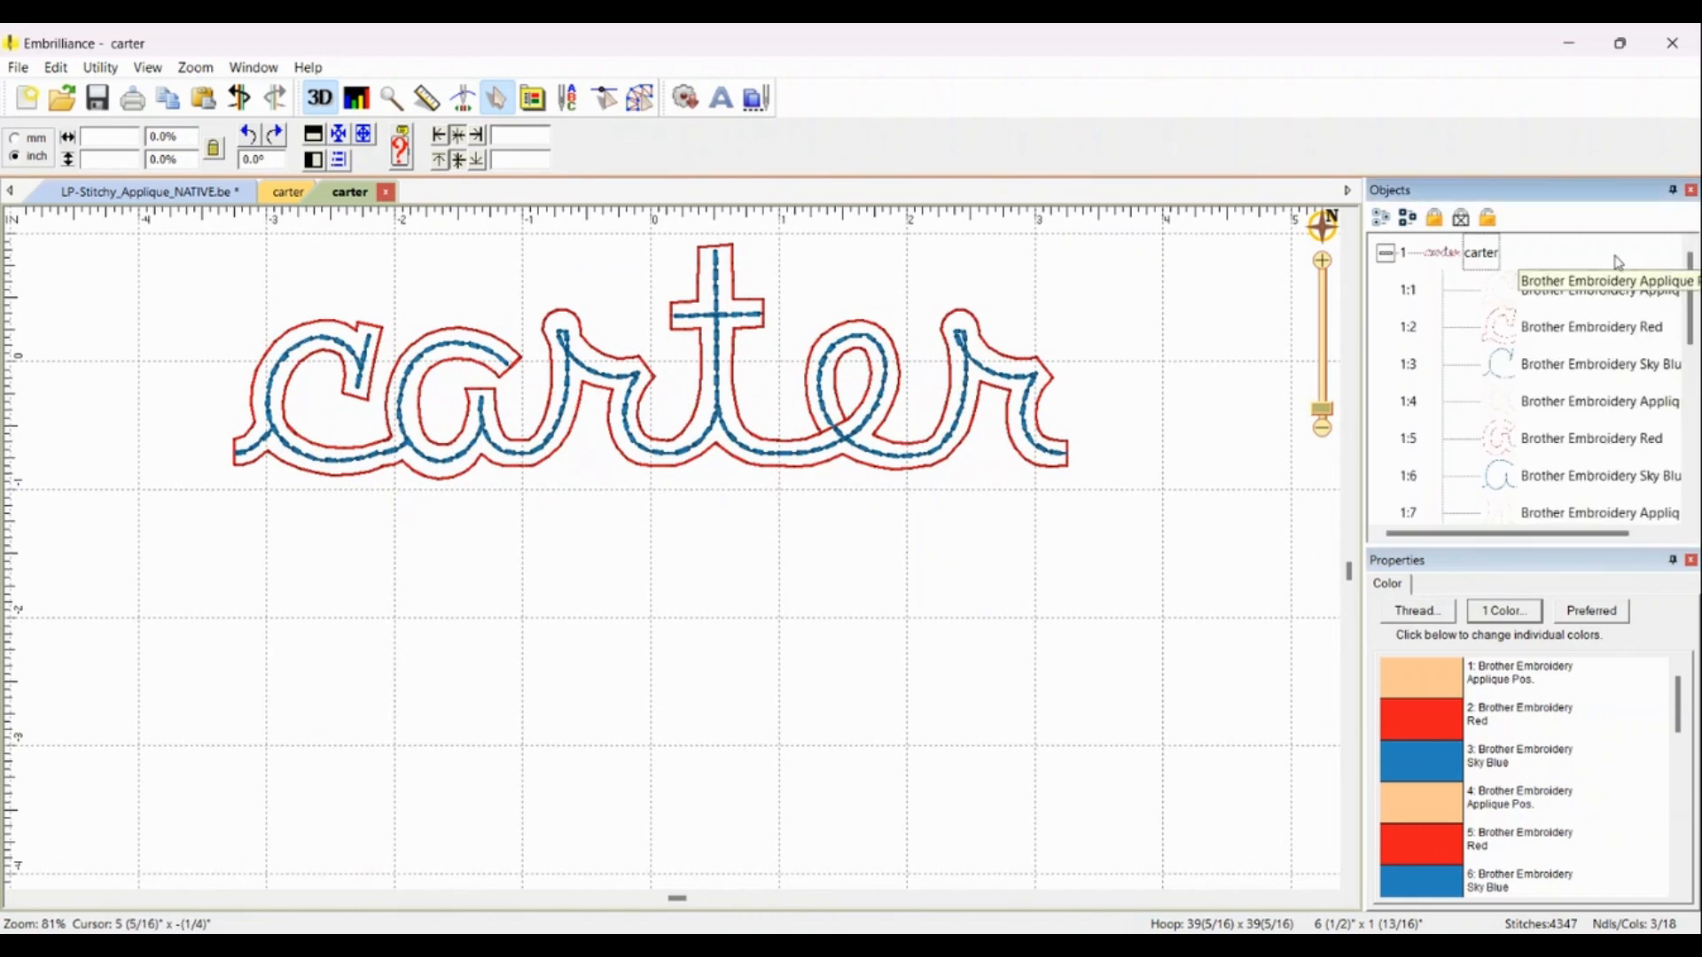
mouse_move(1692, 293)
mouse_down()
mouse_move(1691, 426)
mouse_move(1694, 319)
mouse_up()
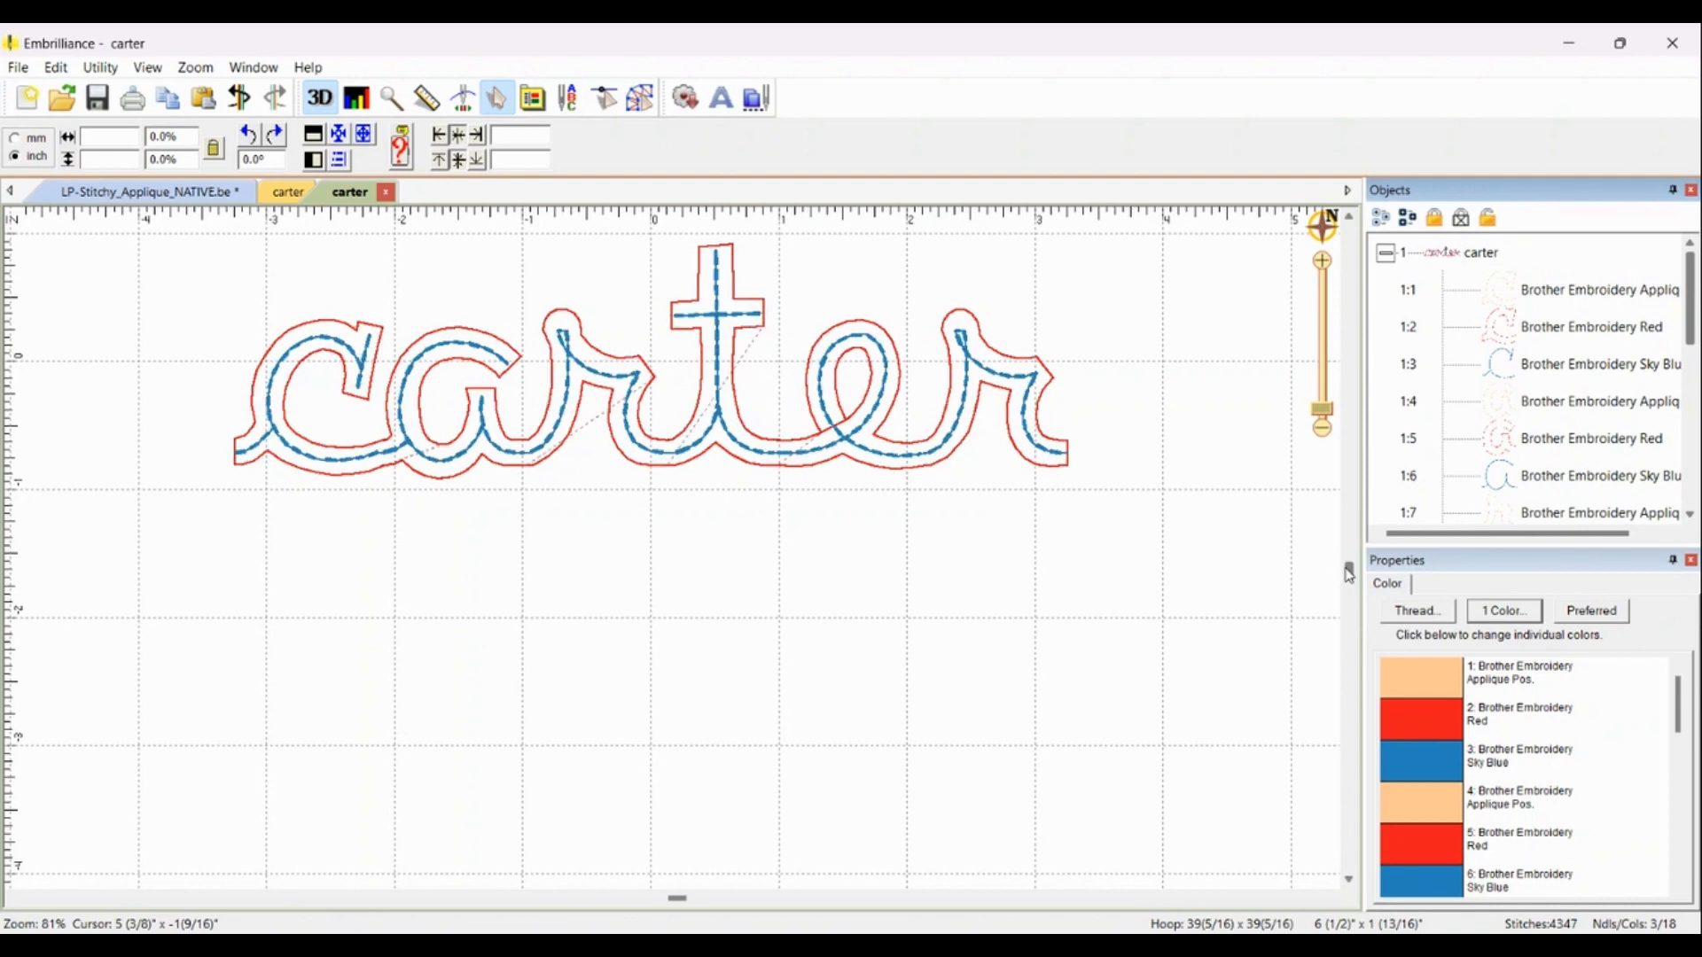
drag(1346, 570, 1347, 554)
click(102, 67)
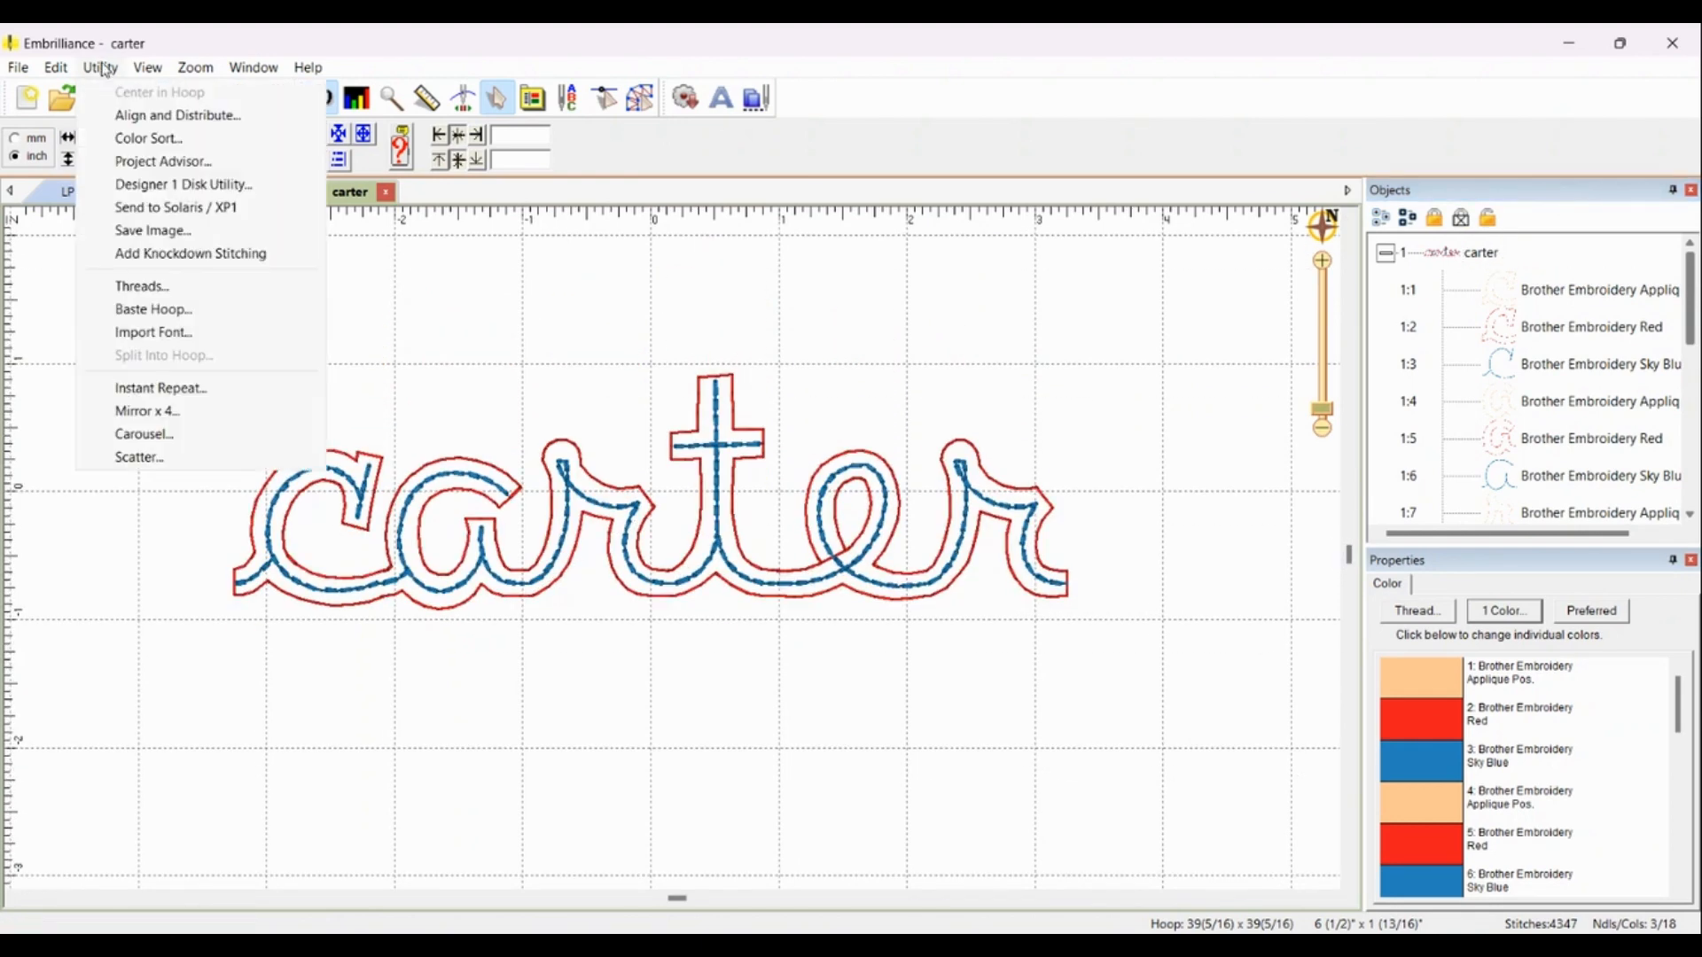
click(147, 139)
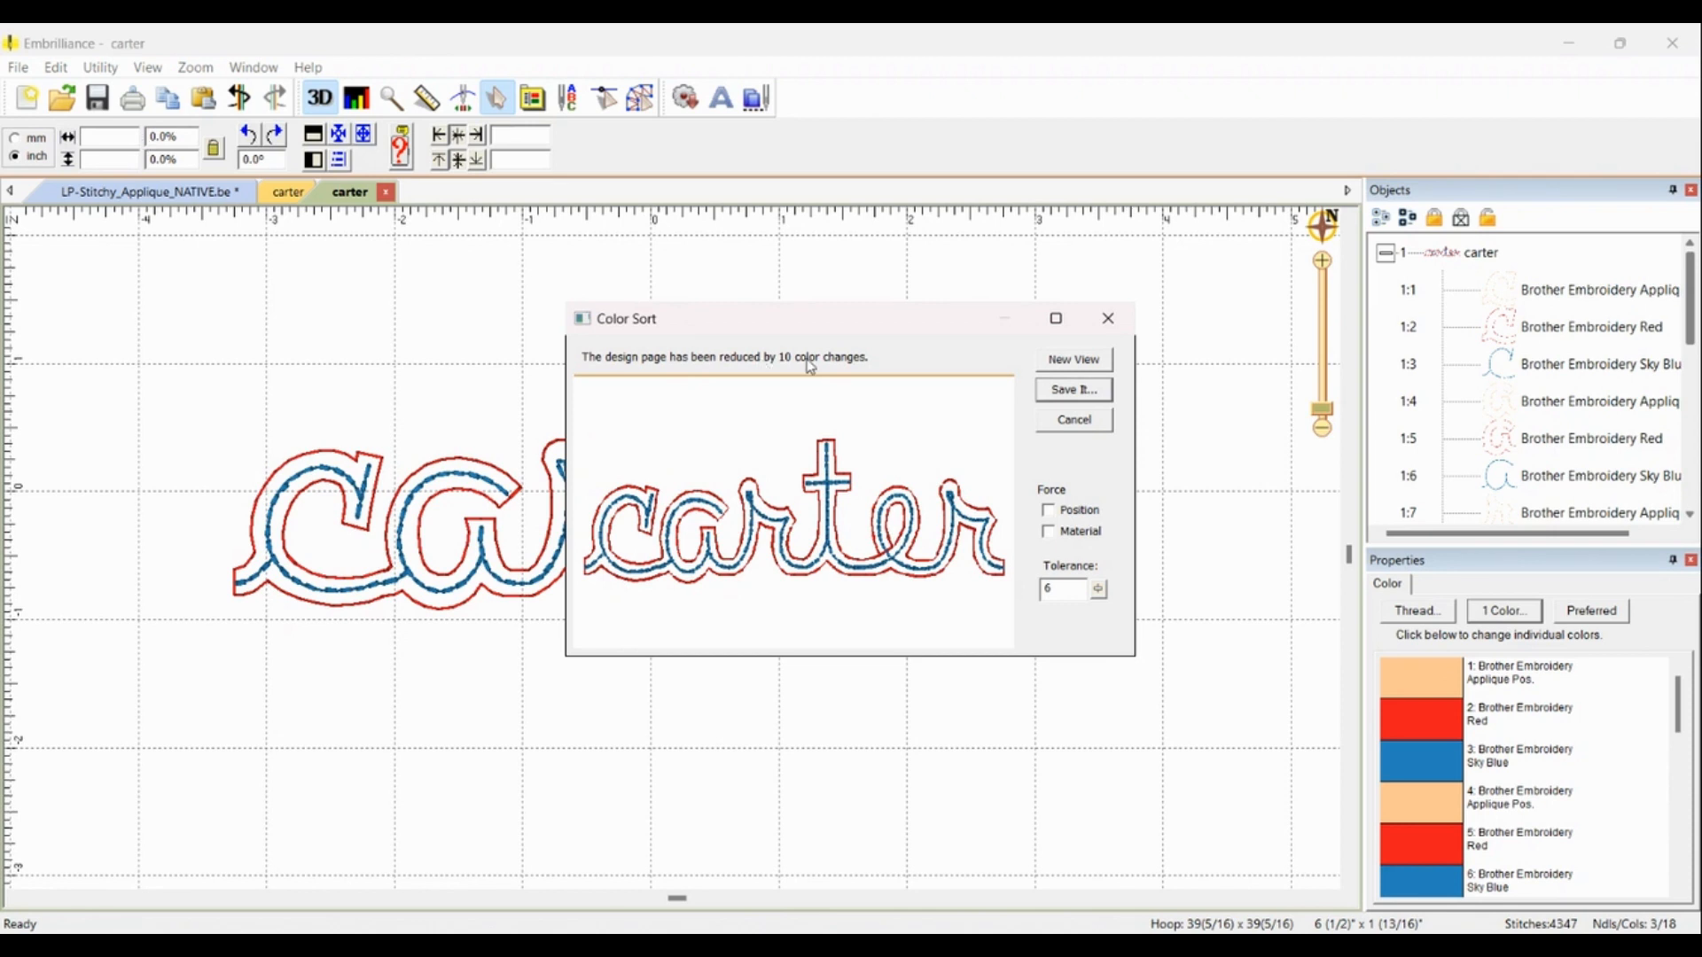
click(1069, 369)
scroll(756, 532, up, 3)
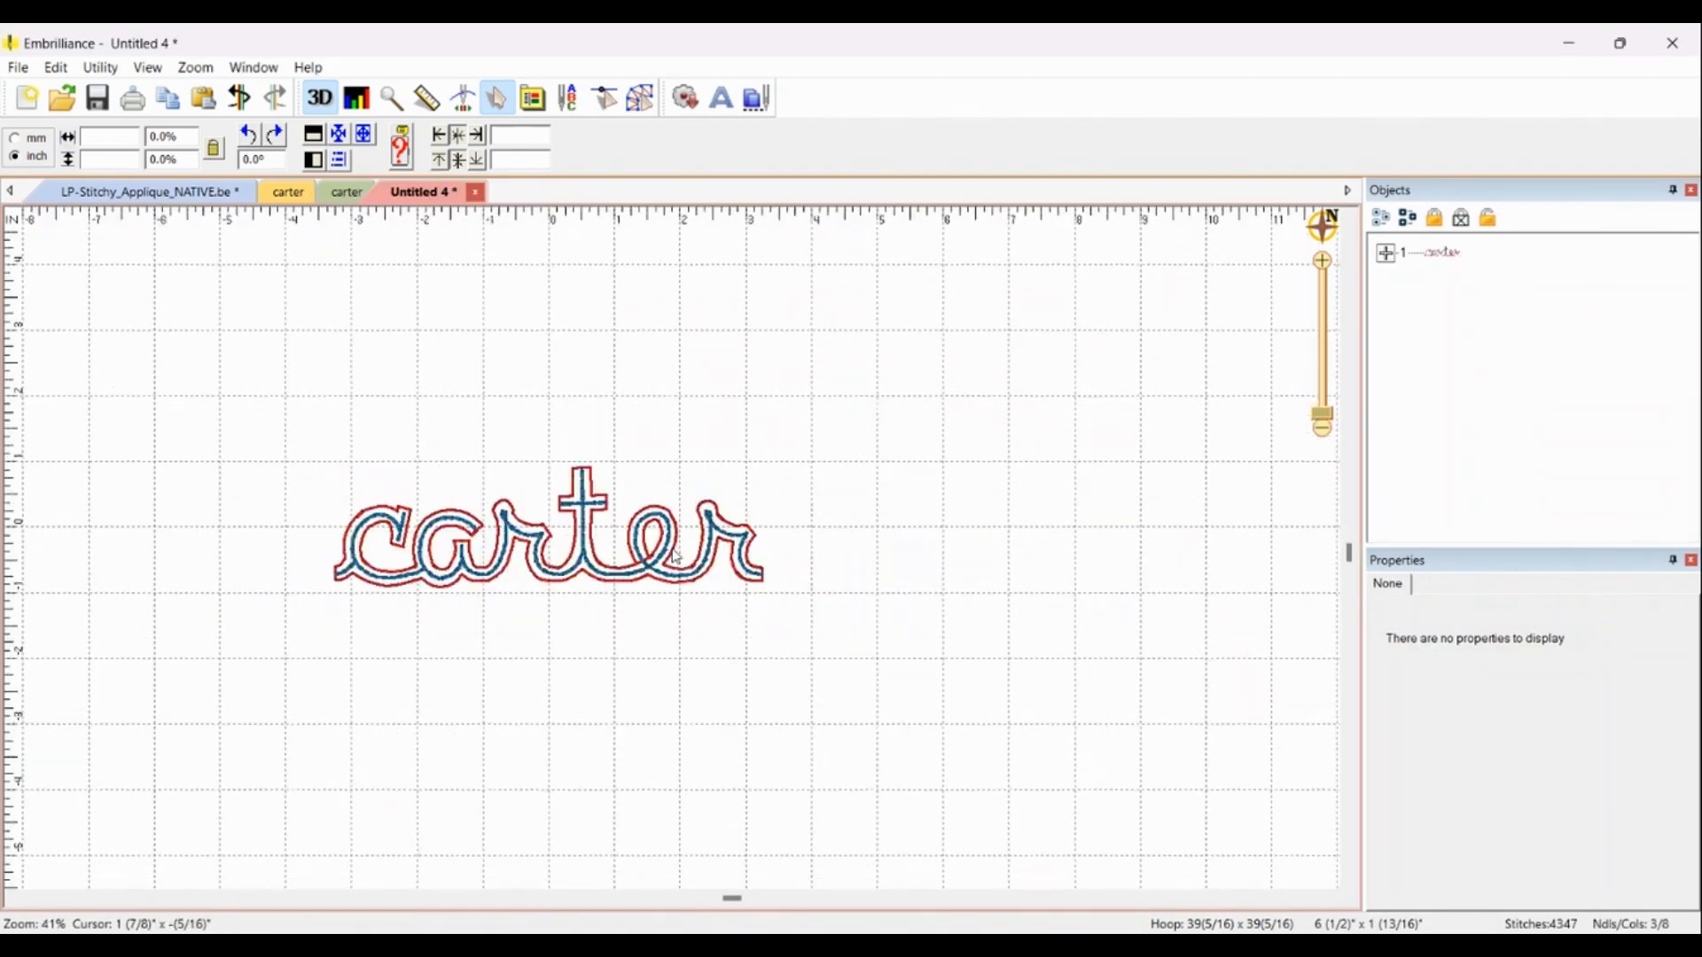
scroll(677, 555, up, 2)
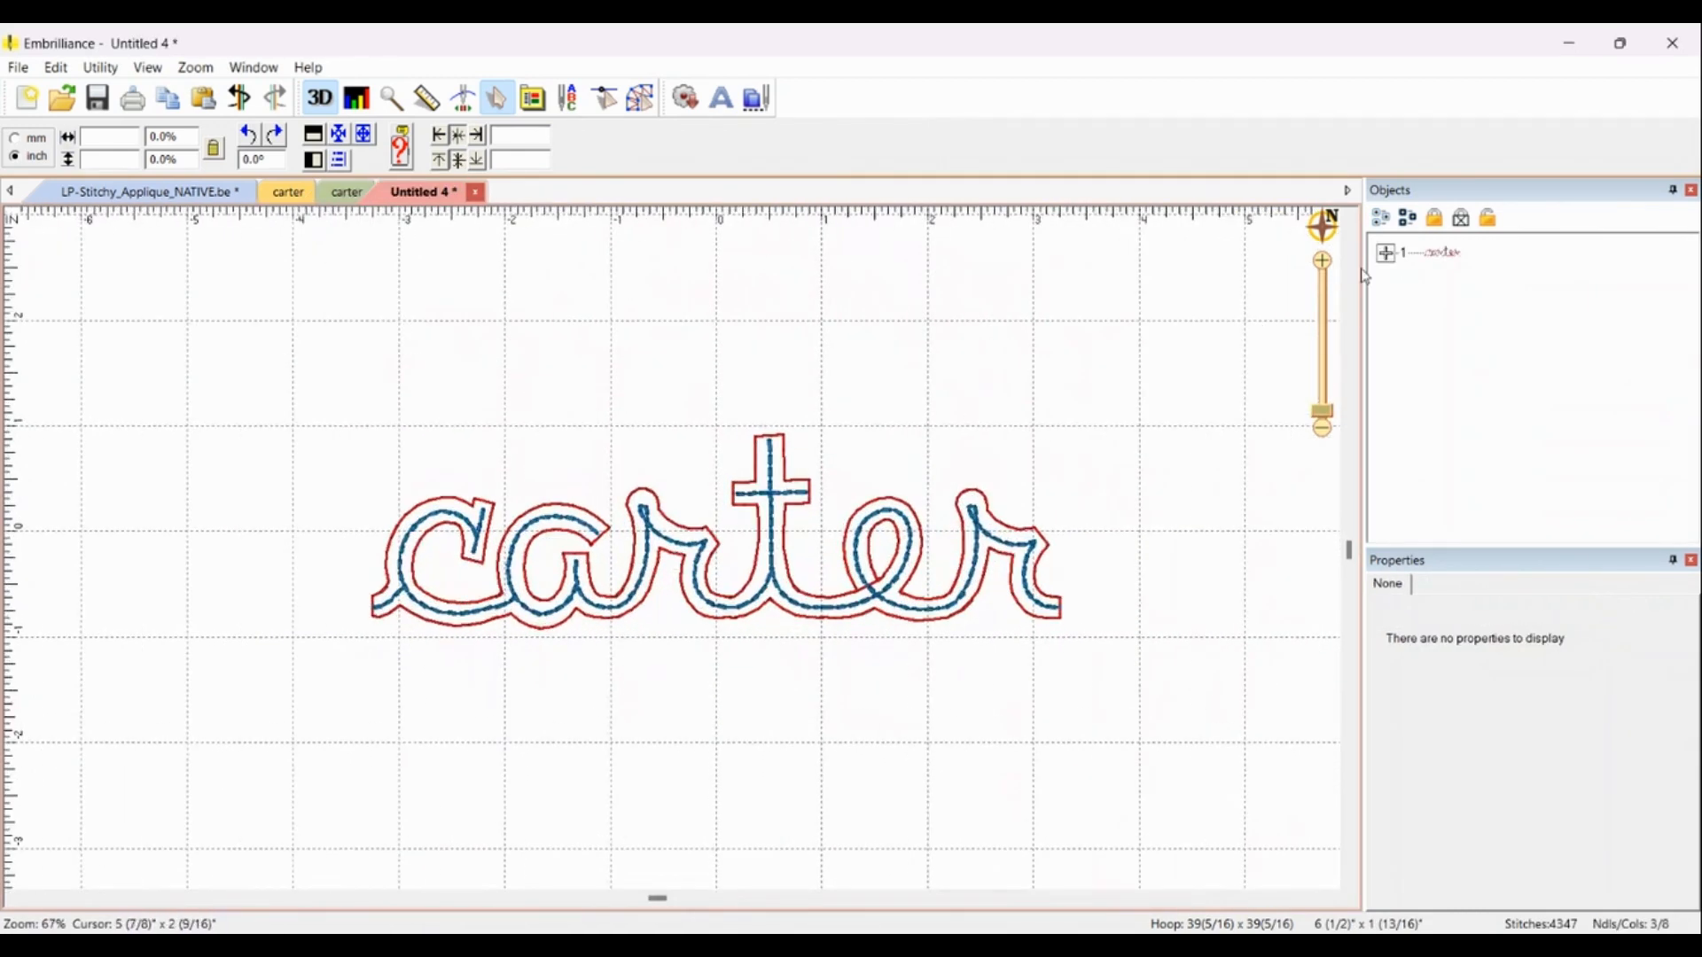
Step: Inspect each object of the color-sorted design in the object list
click(1386, 254)
click(1536, 292)
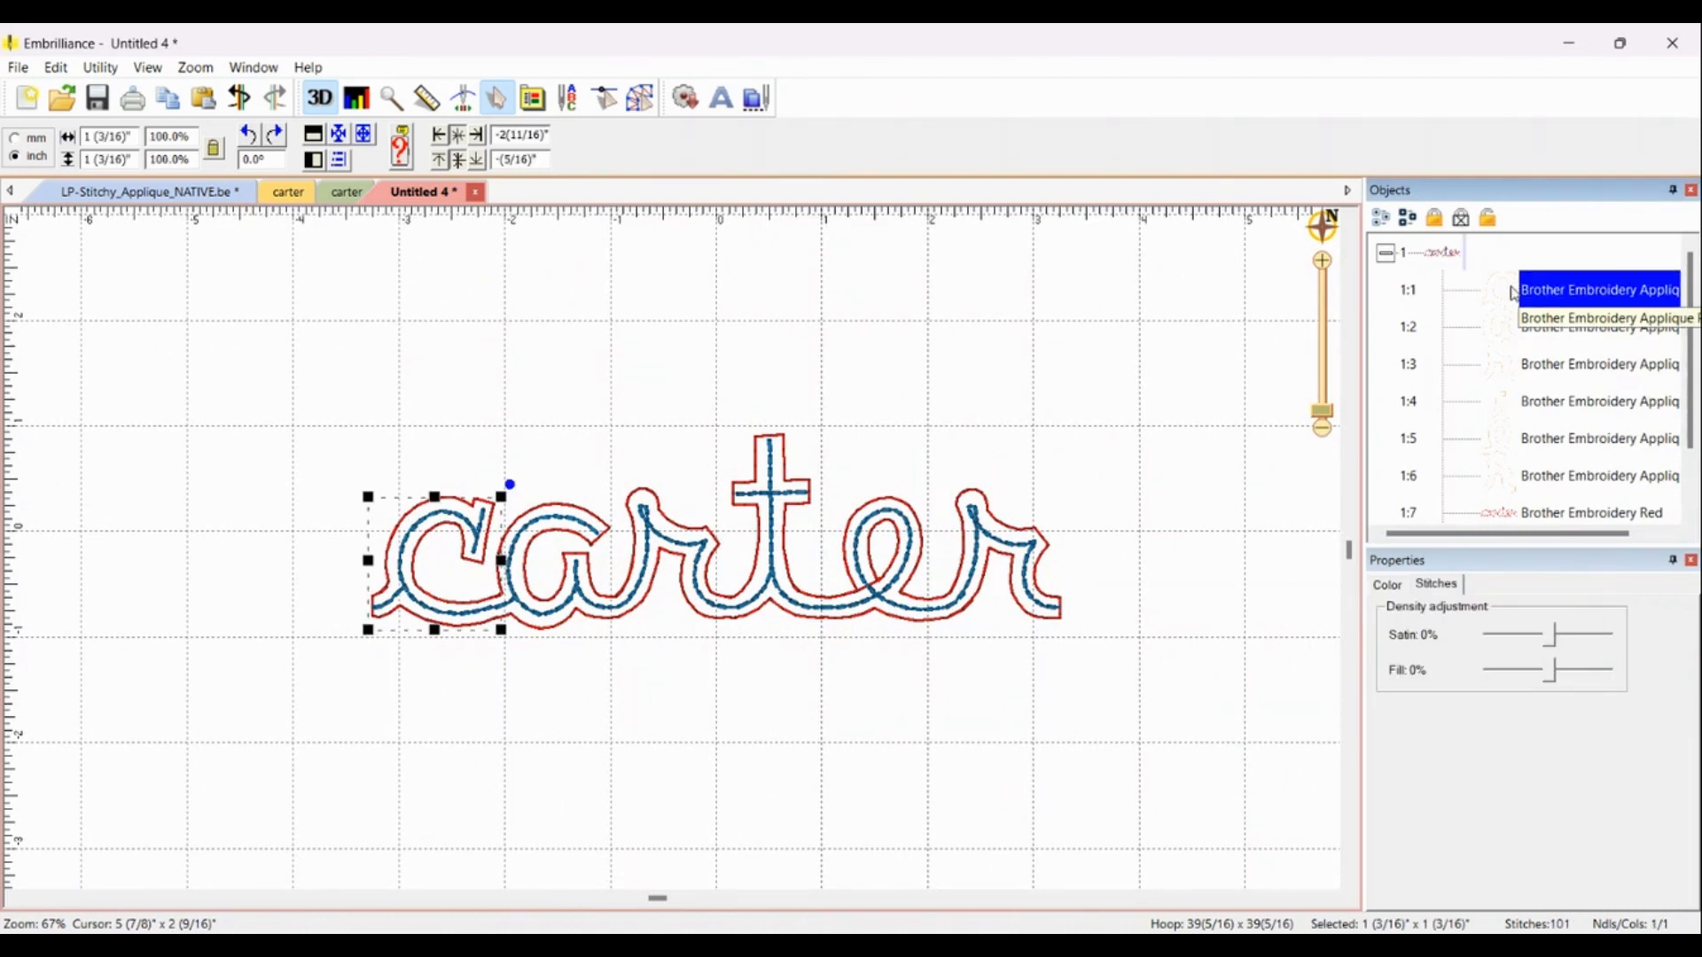
click(1511, 373)
click(1507, 404)
click(1507, 441)
click(1507, 477)
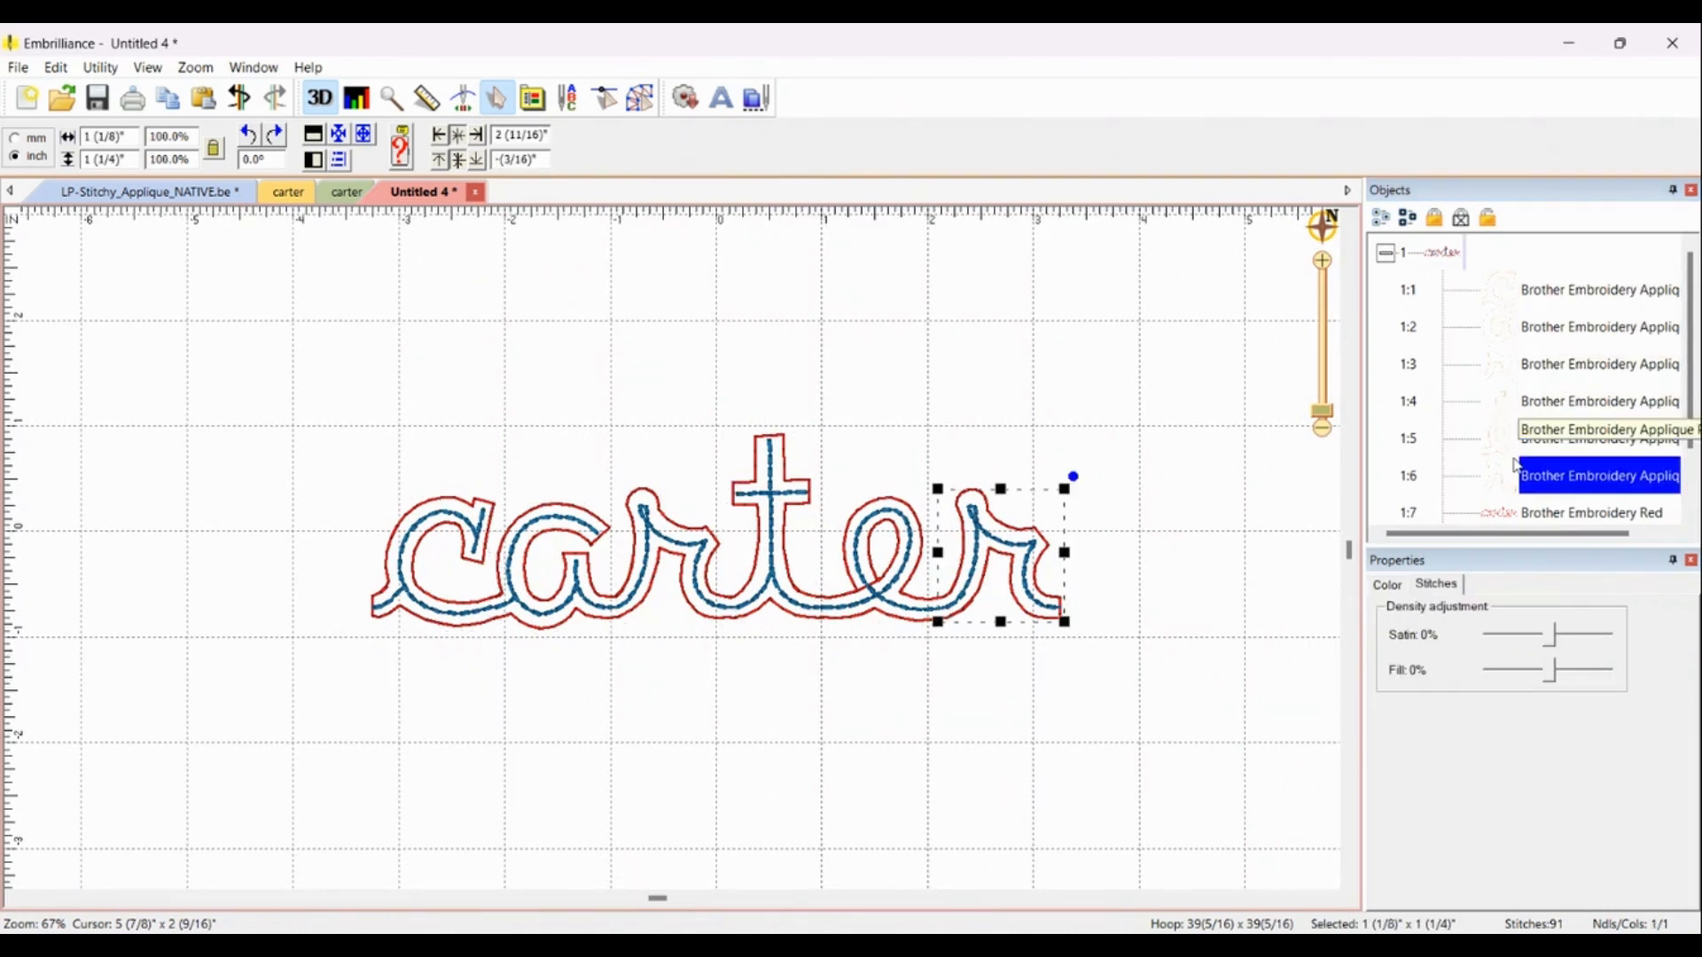
scroll(1505, 452, down, 1)
click(1504, 443)
click(1504, 478)
click(1135, 449)
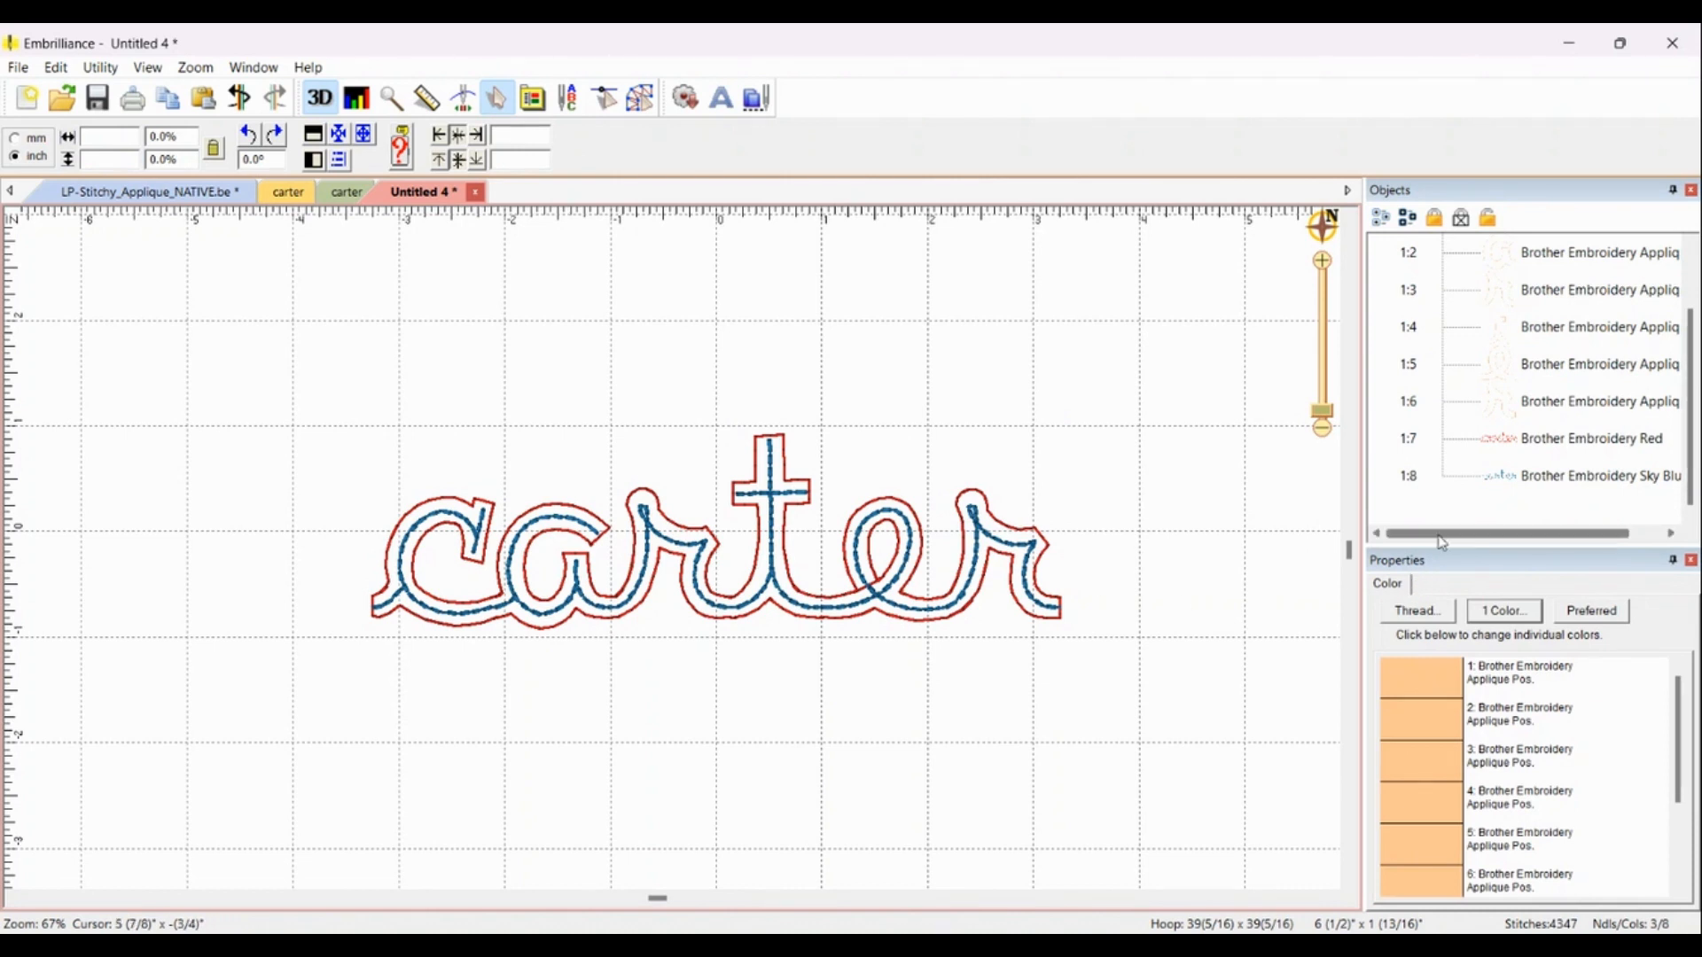
Step: Change the blue inner stitching's thread to Brother Embroidery 620 Magenta
click(1498, 488)
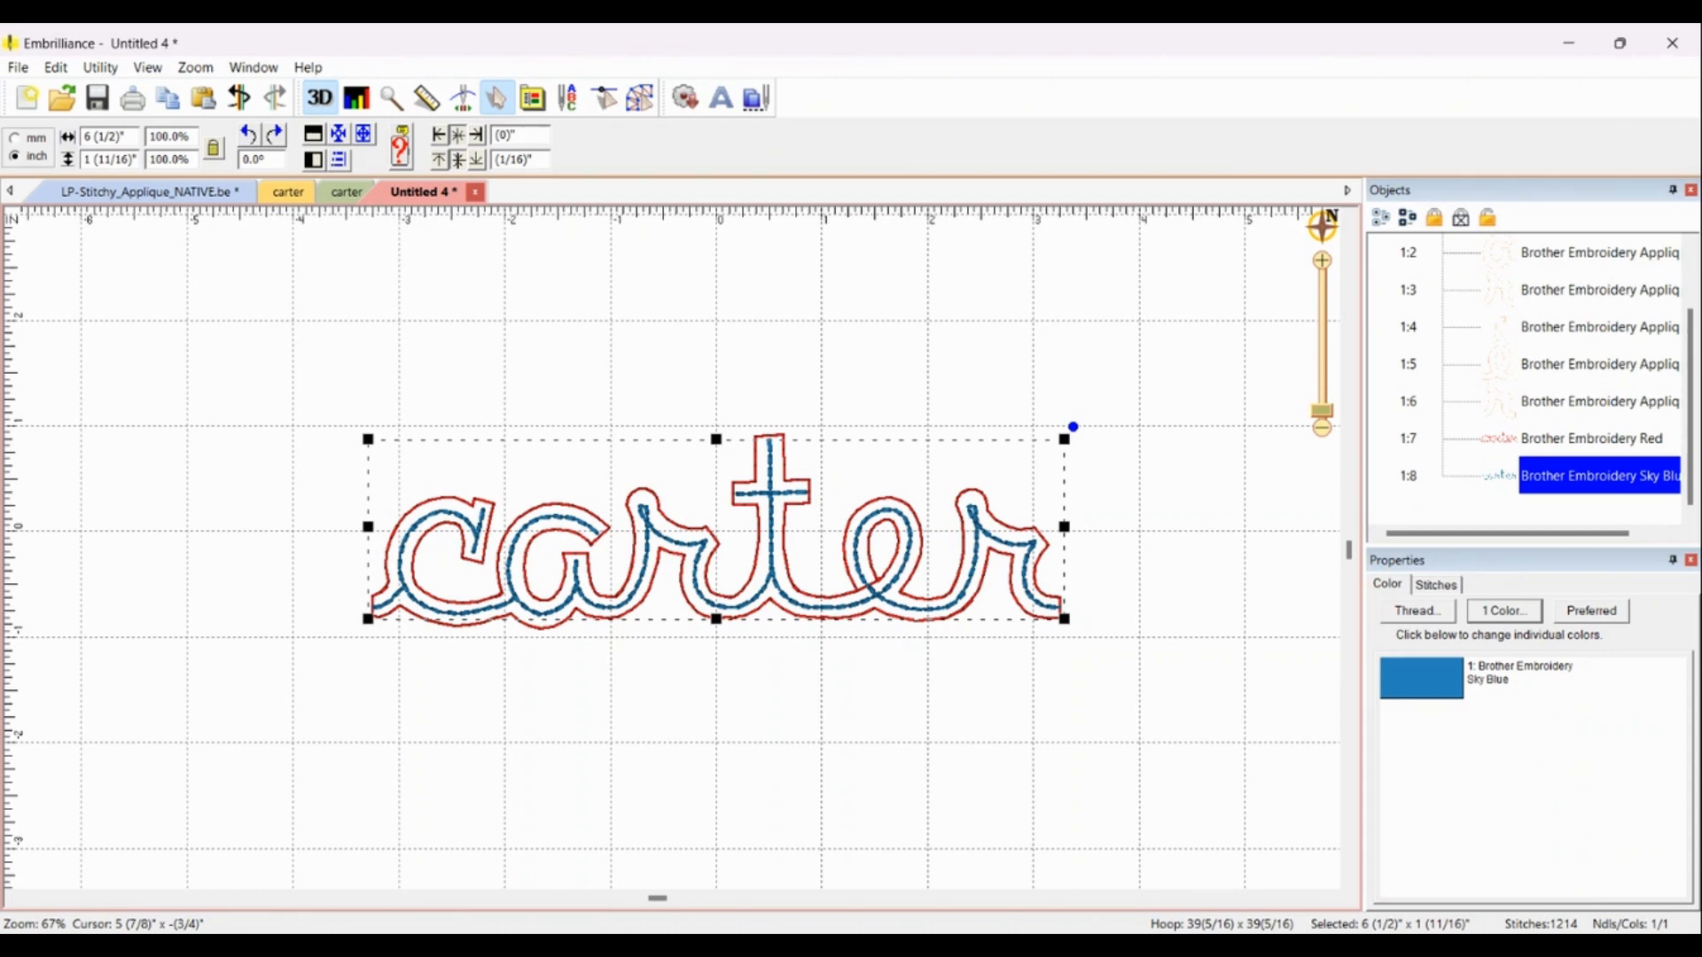
click(1505, 611)
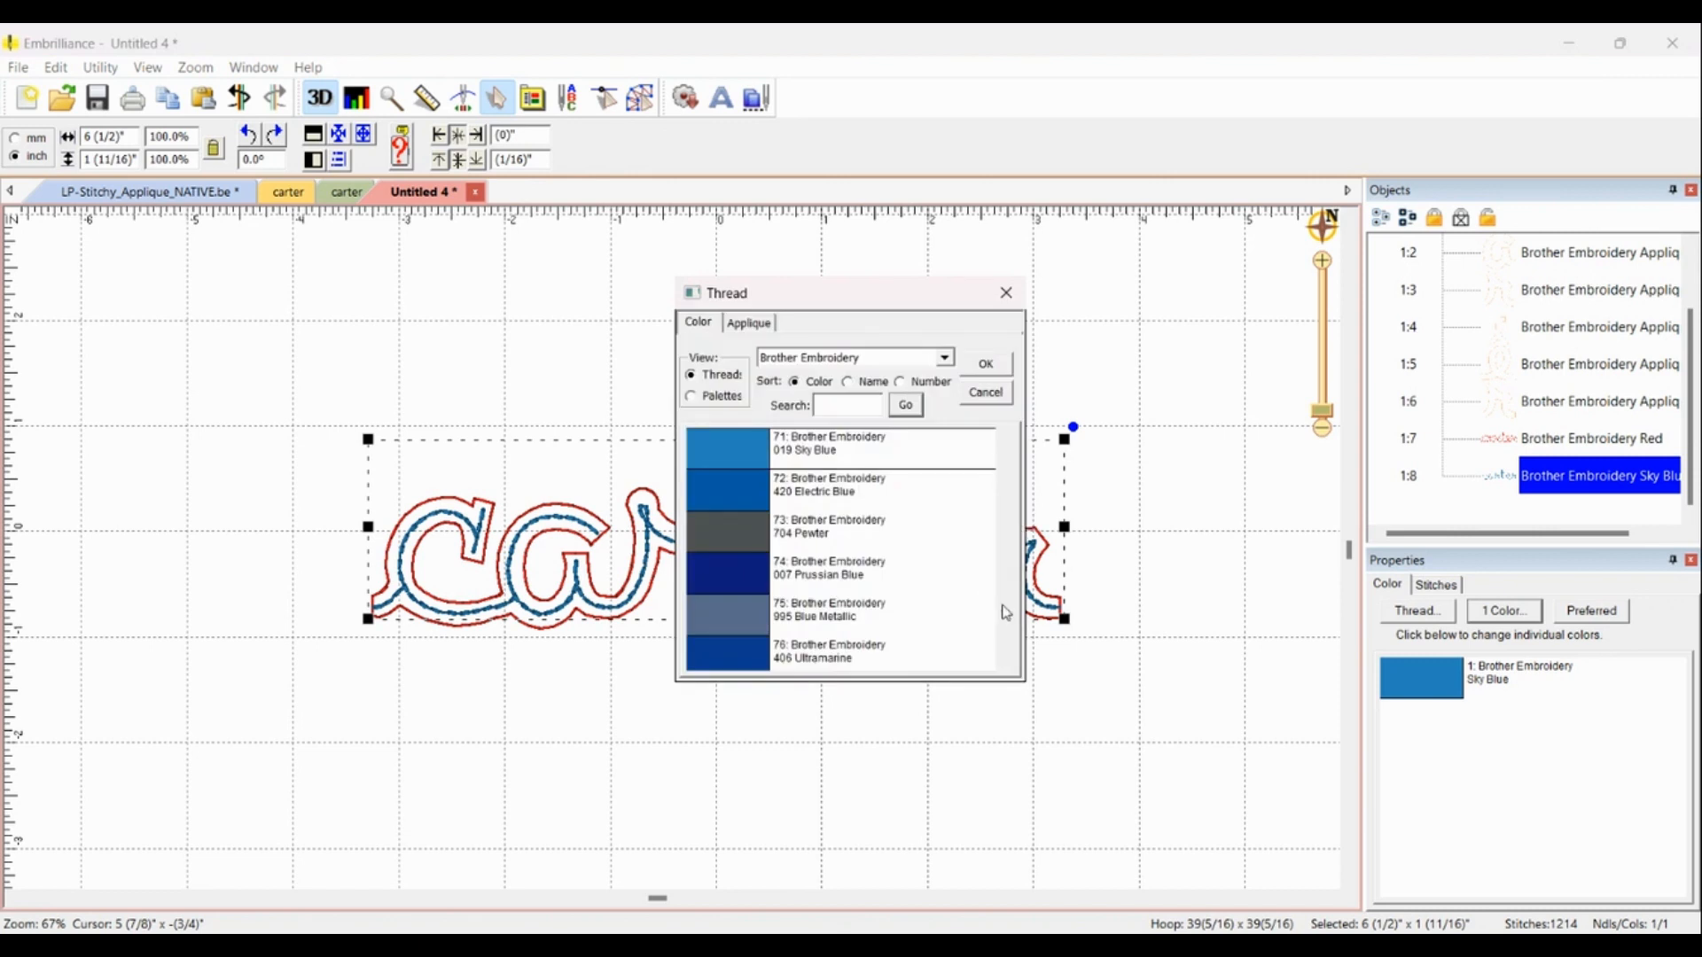
scroll(1007, 613, down, 2)
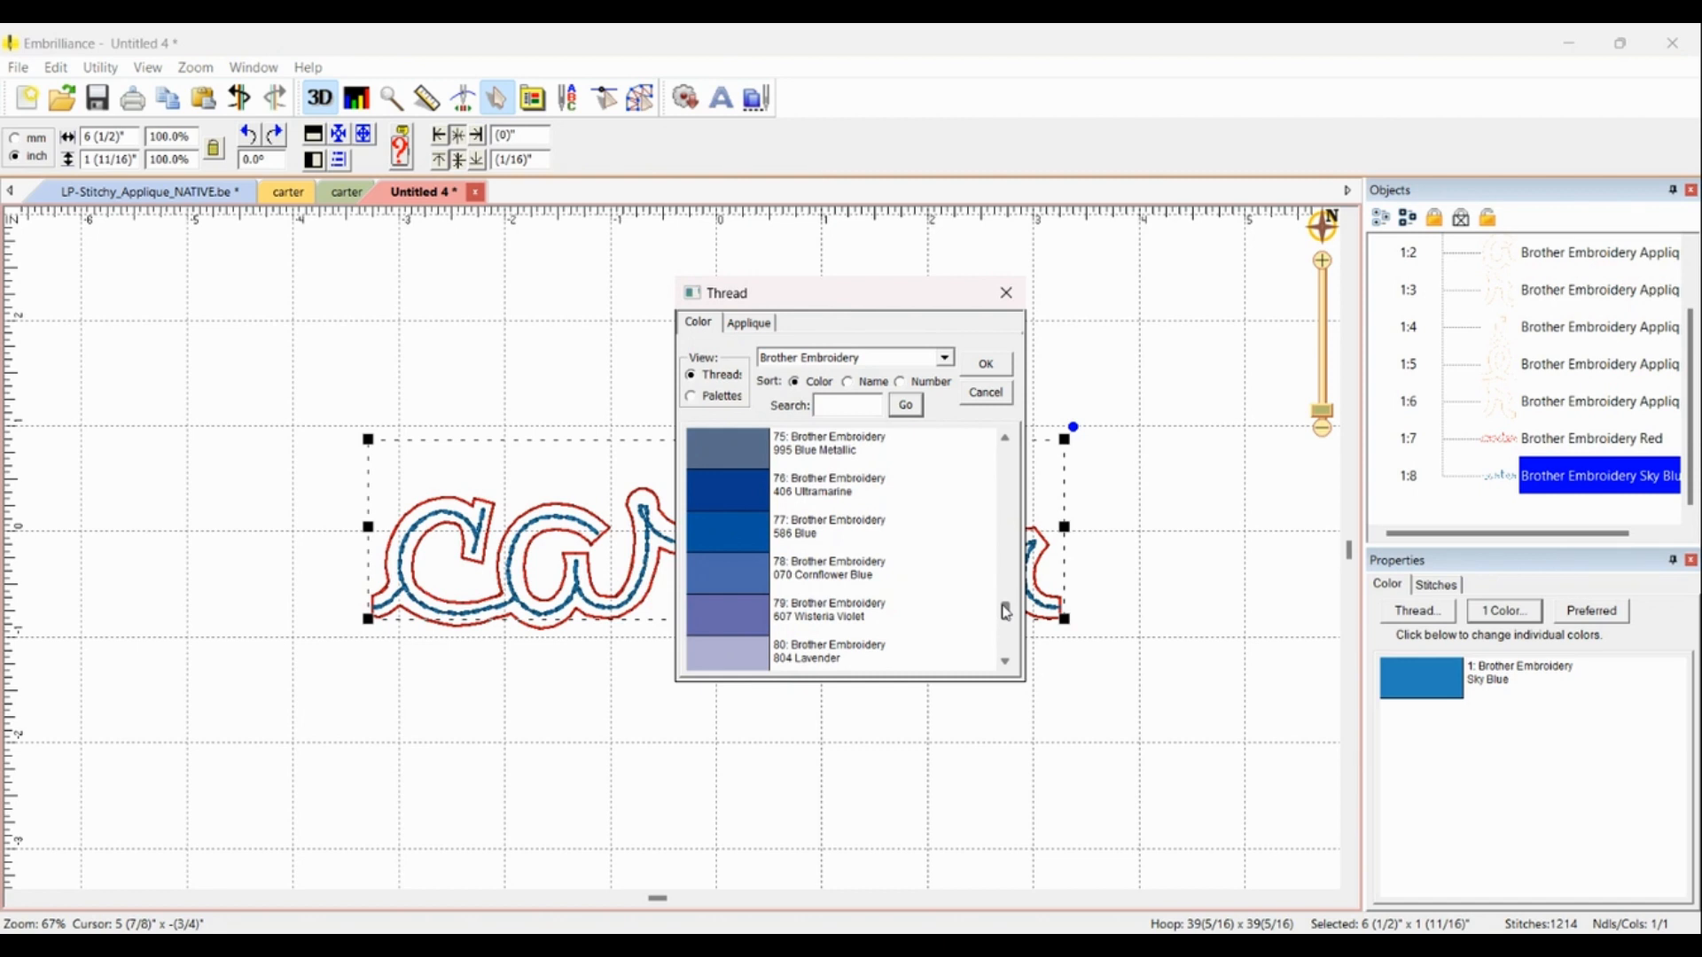
double_click(719, 463)
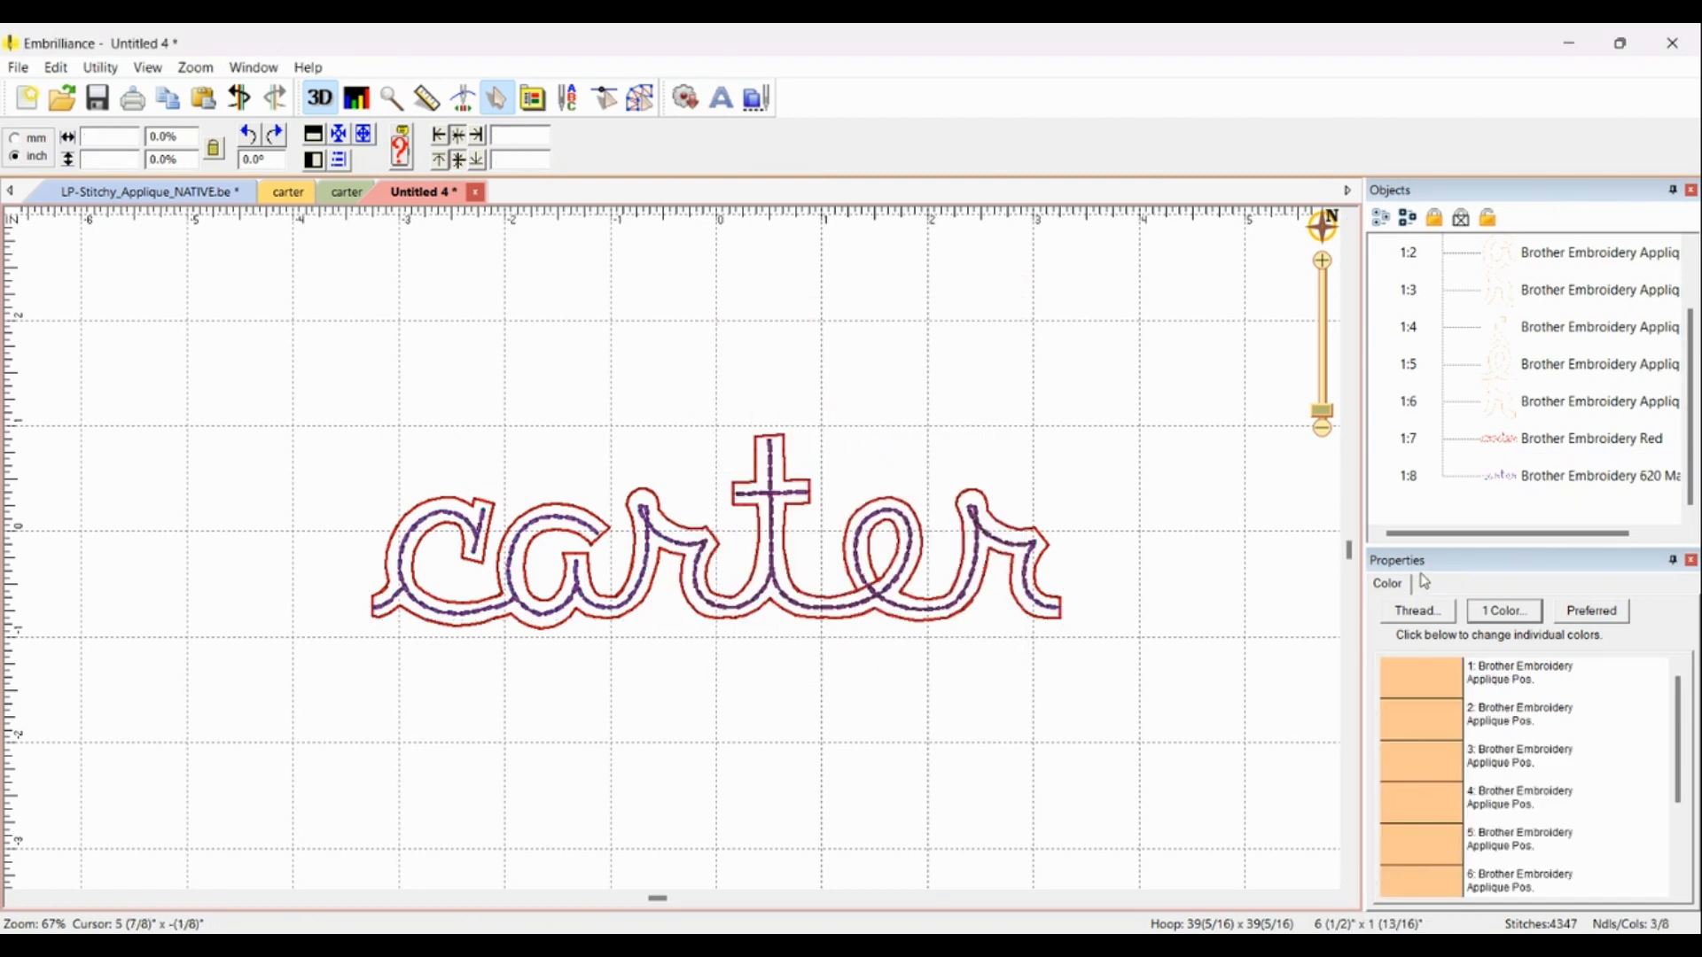
Step: Change the red outline stitching's thread to Brother Embroidery 152 Flesh Pink
click(1497, 446)
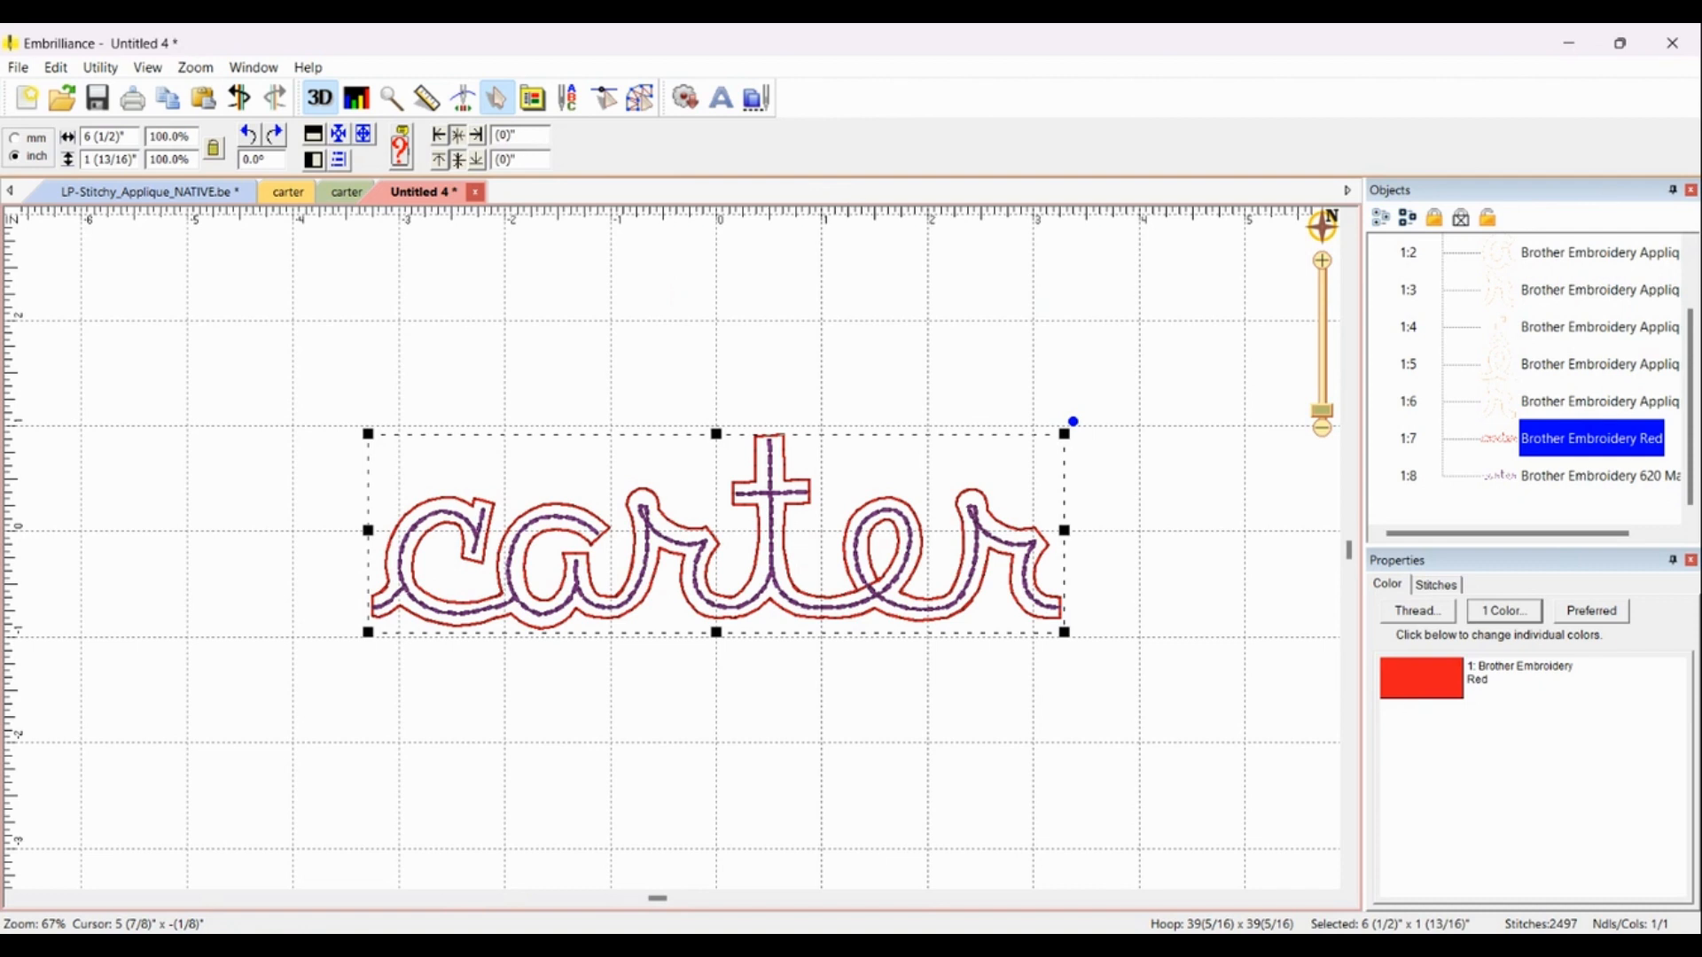
click(1421, 678)
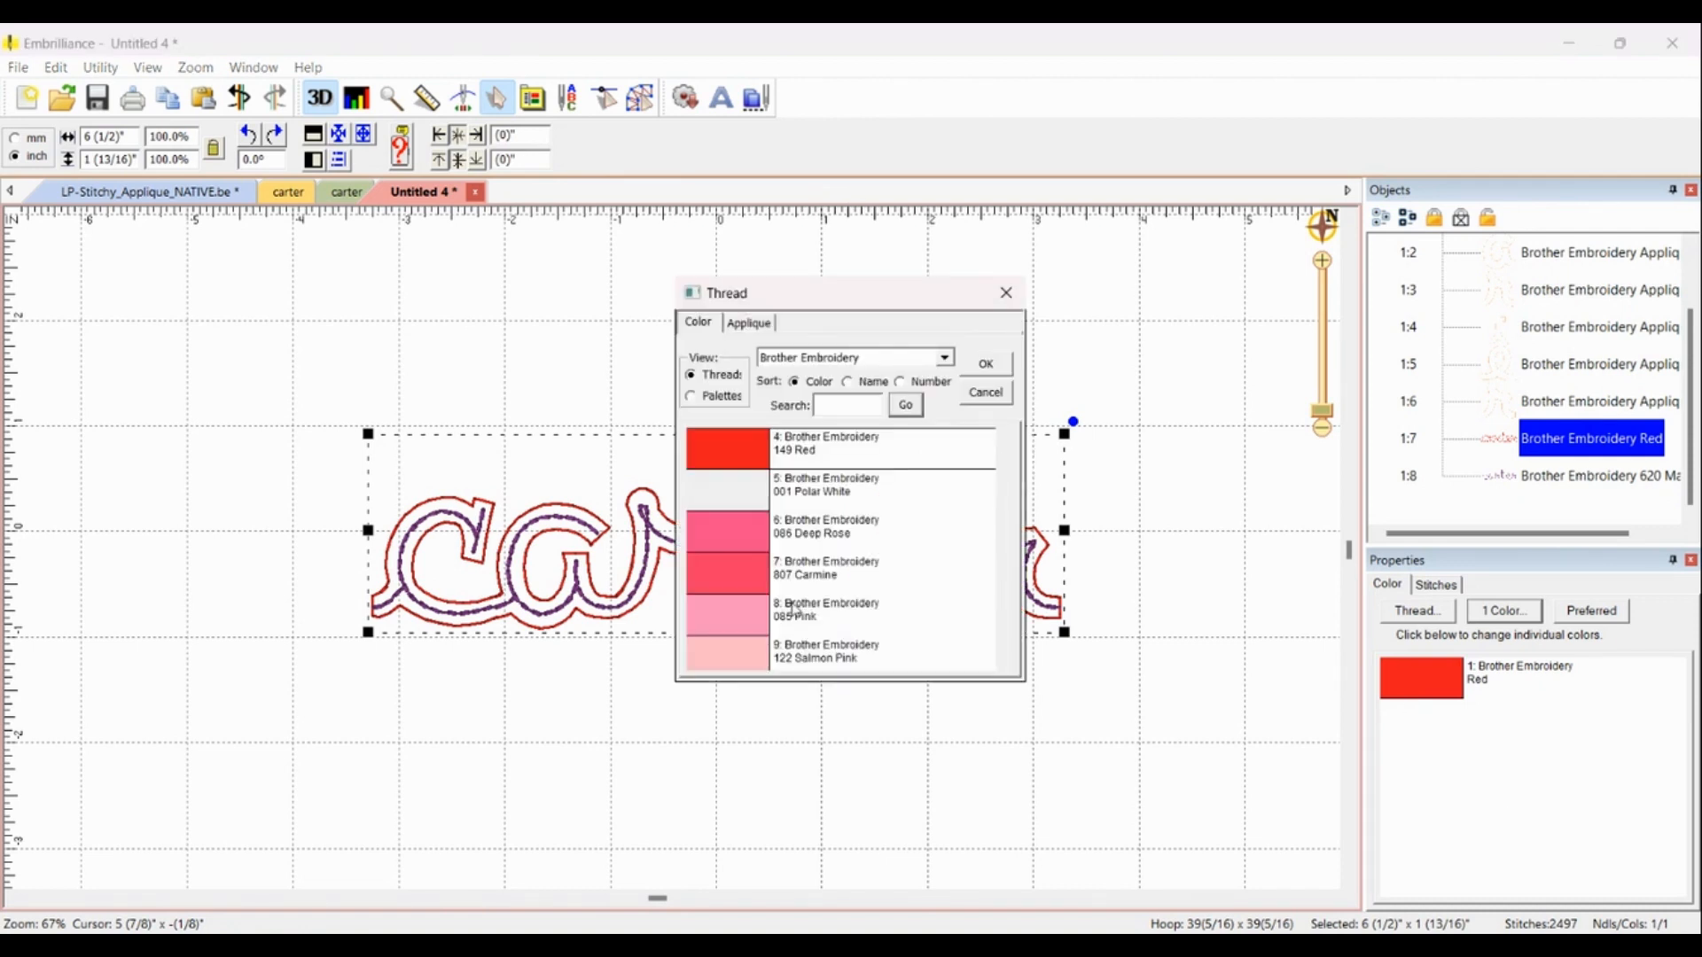
scroll(740, 656, down, 2)
click(994, 374)
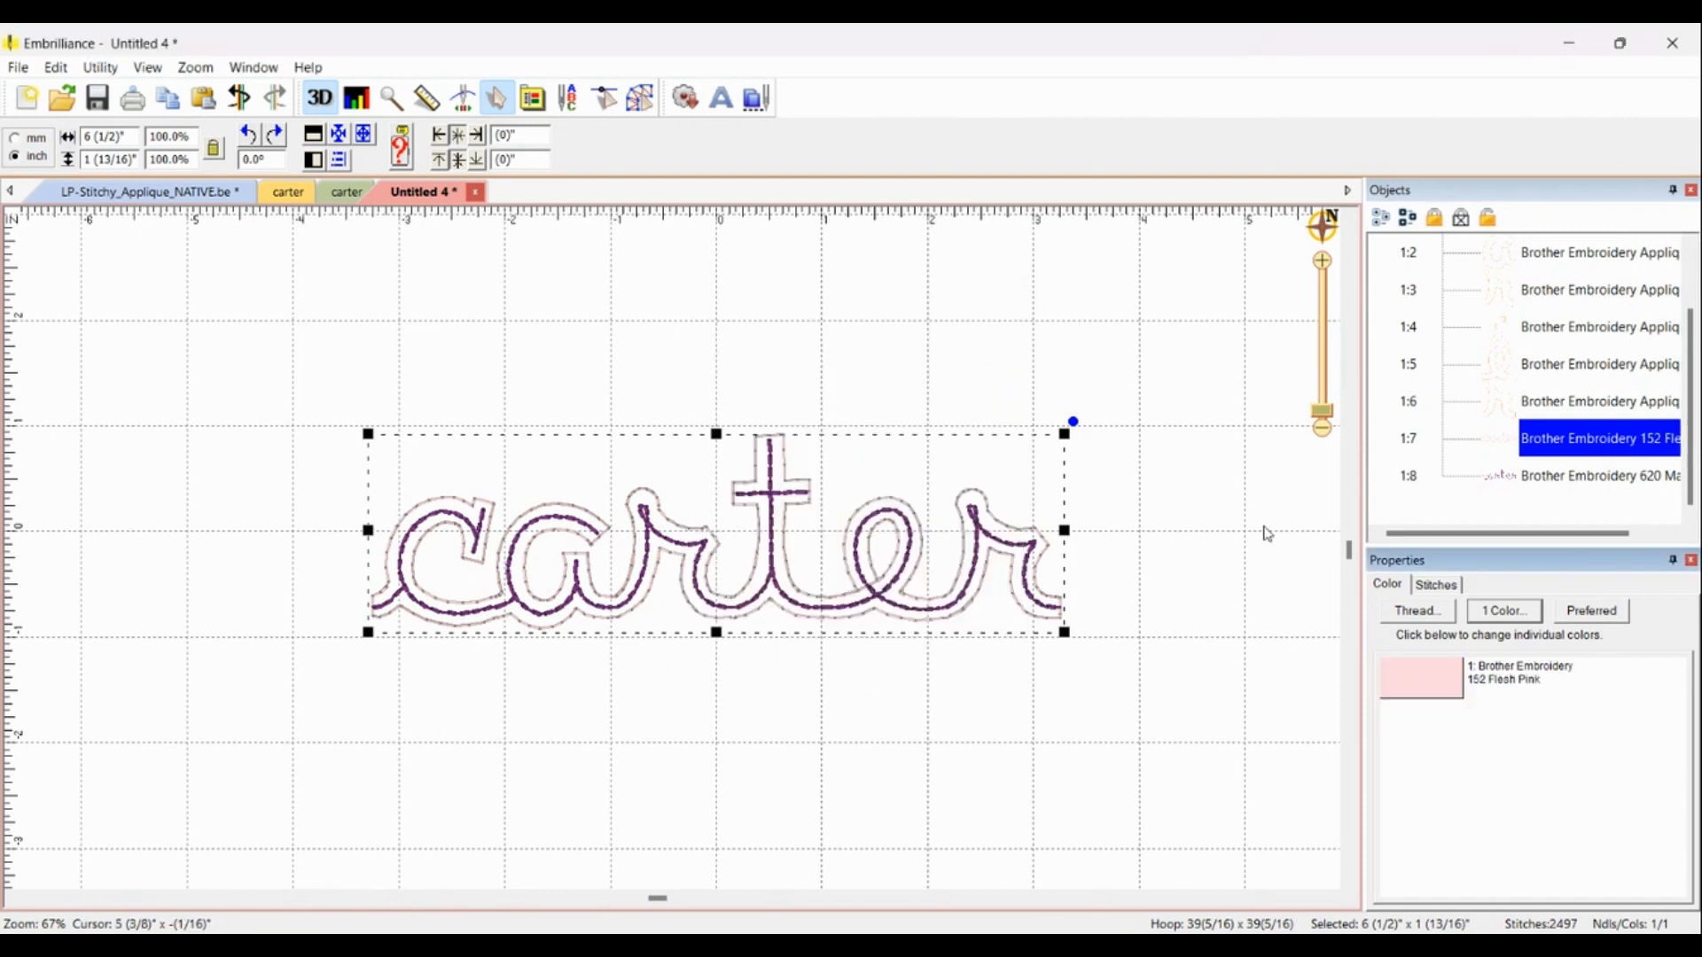
Step: Change the inner stitching's thread to Brother Embroidery 086 Deep Rose
click(1500, 483)
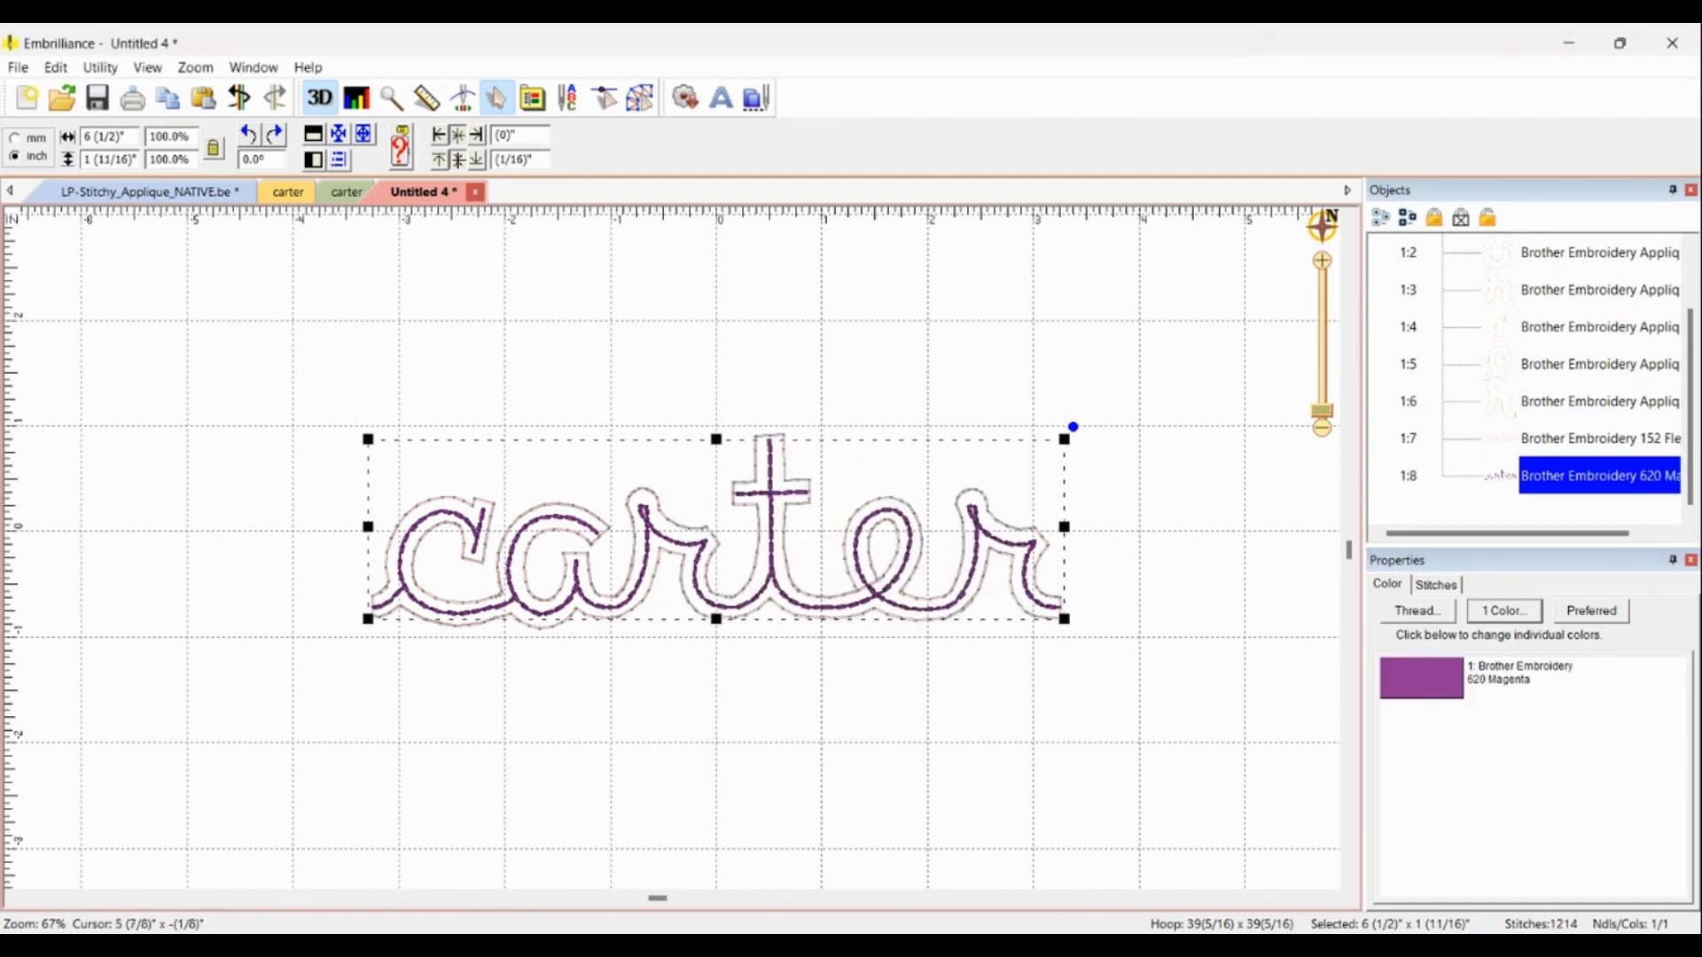
click(1511, 813)
scroll(1008, 555, up, 3)
scroll(1008, 555, up, 5)
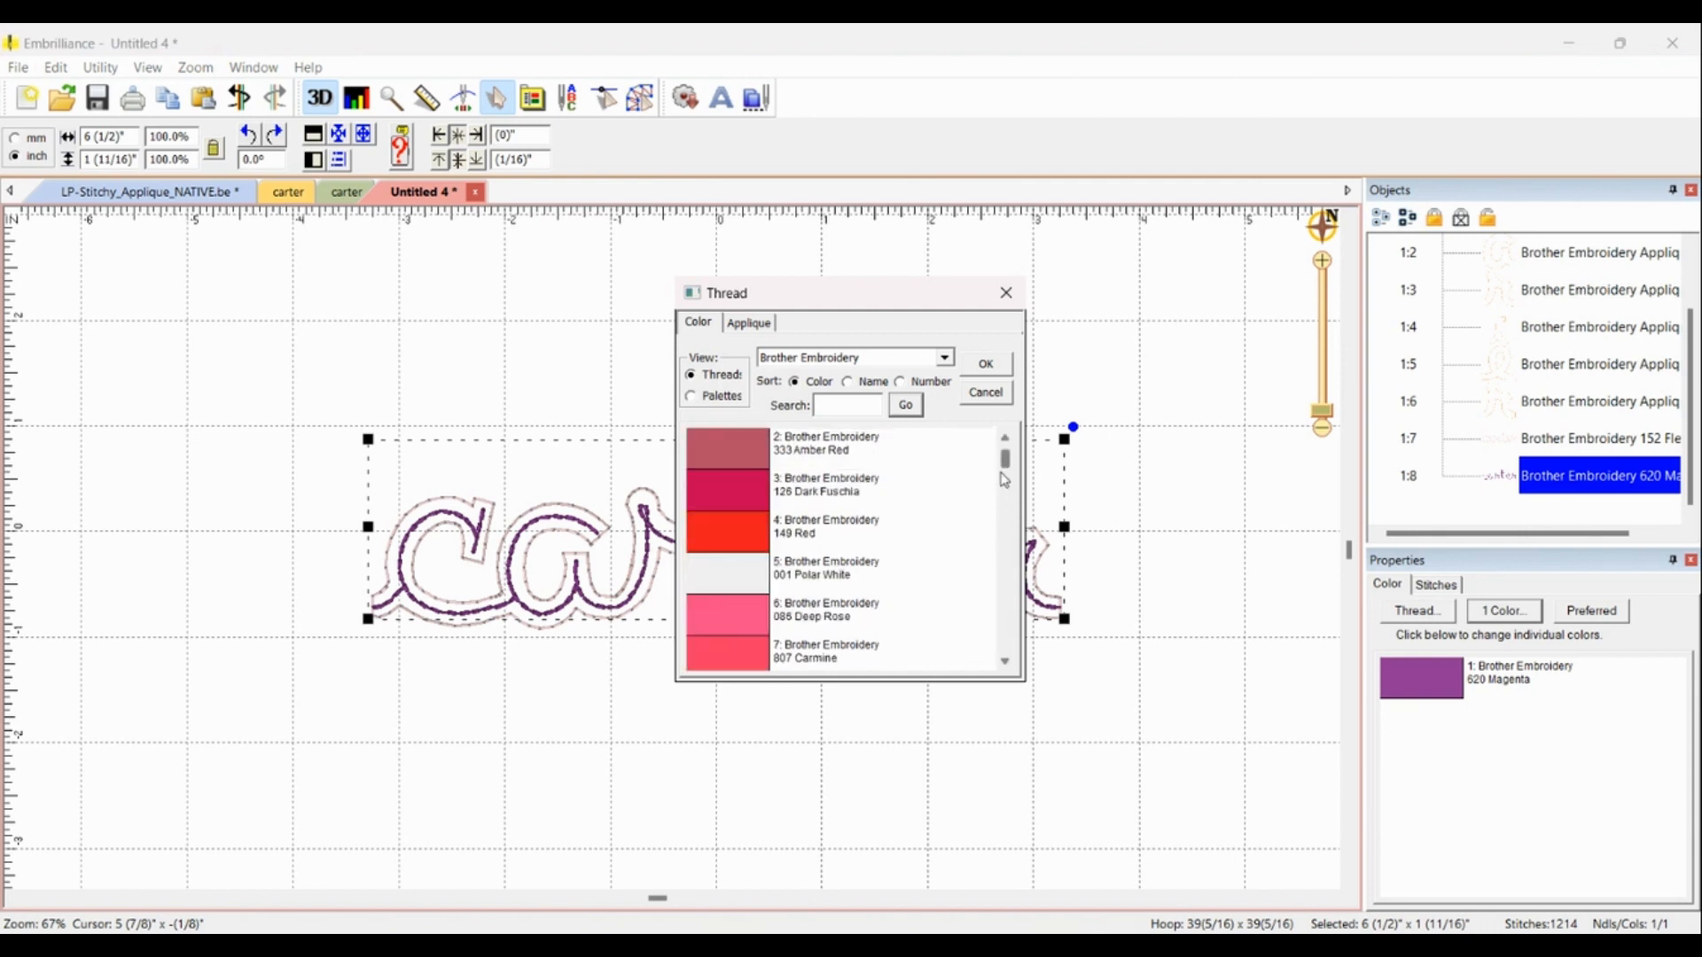
click(690, 631)
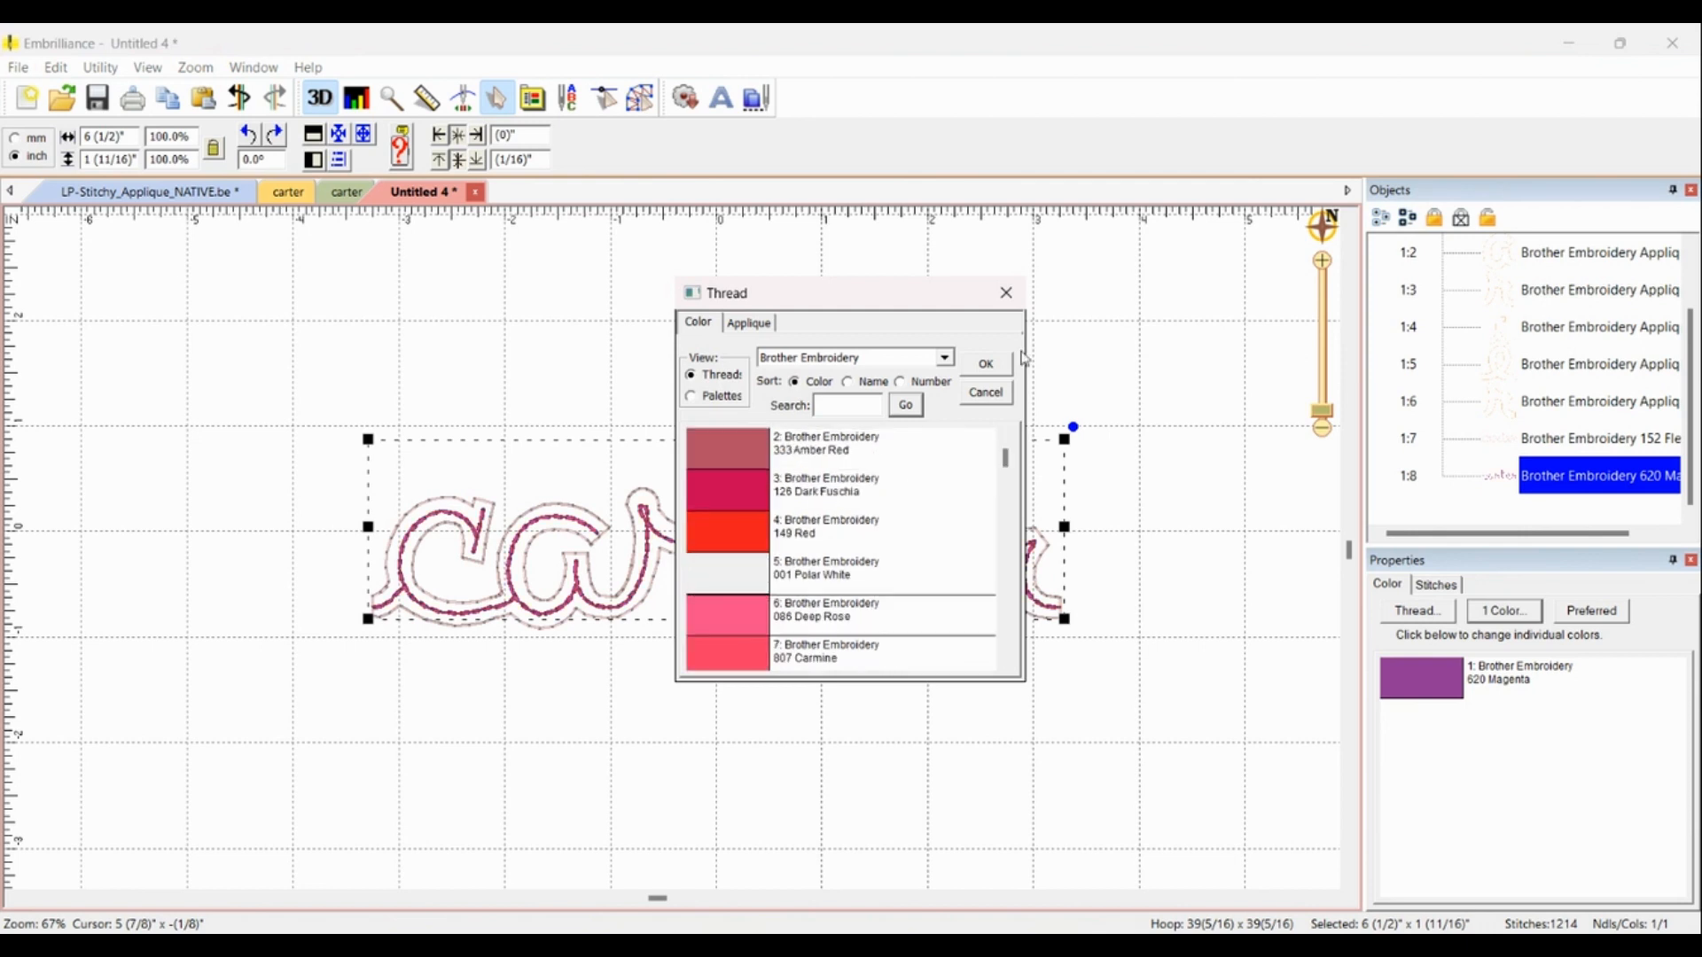
click(986, 365)
Step: Change the outline stitching's thread to Brother Embroidery 620 Magenta
click(1512, 442)
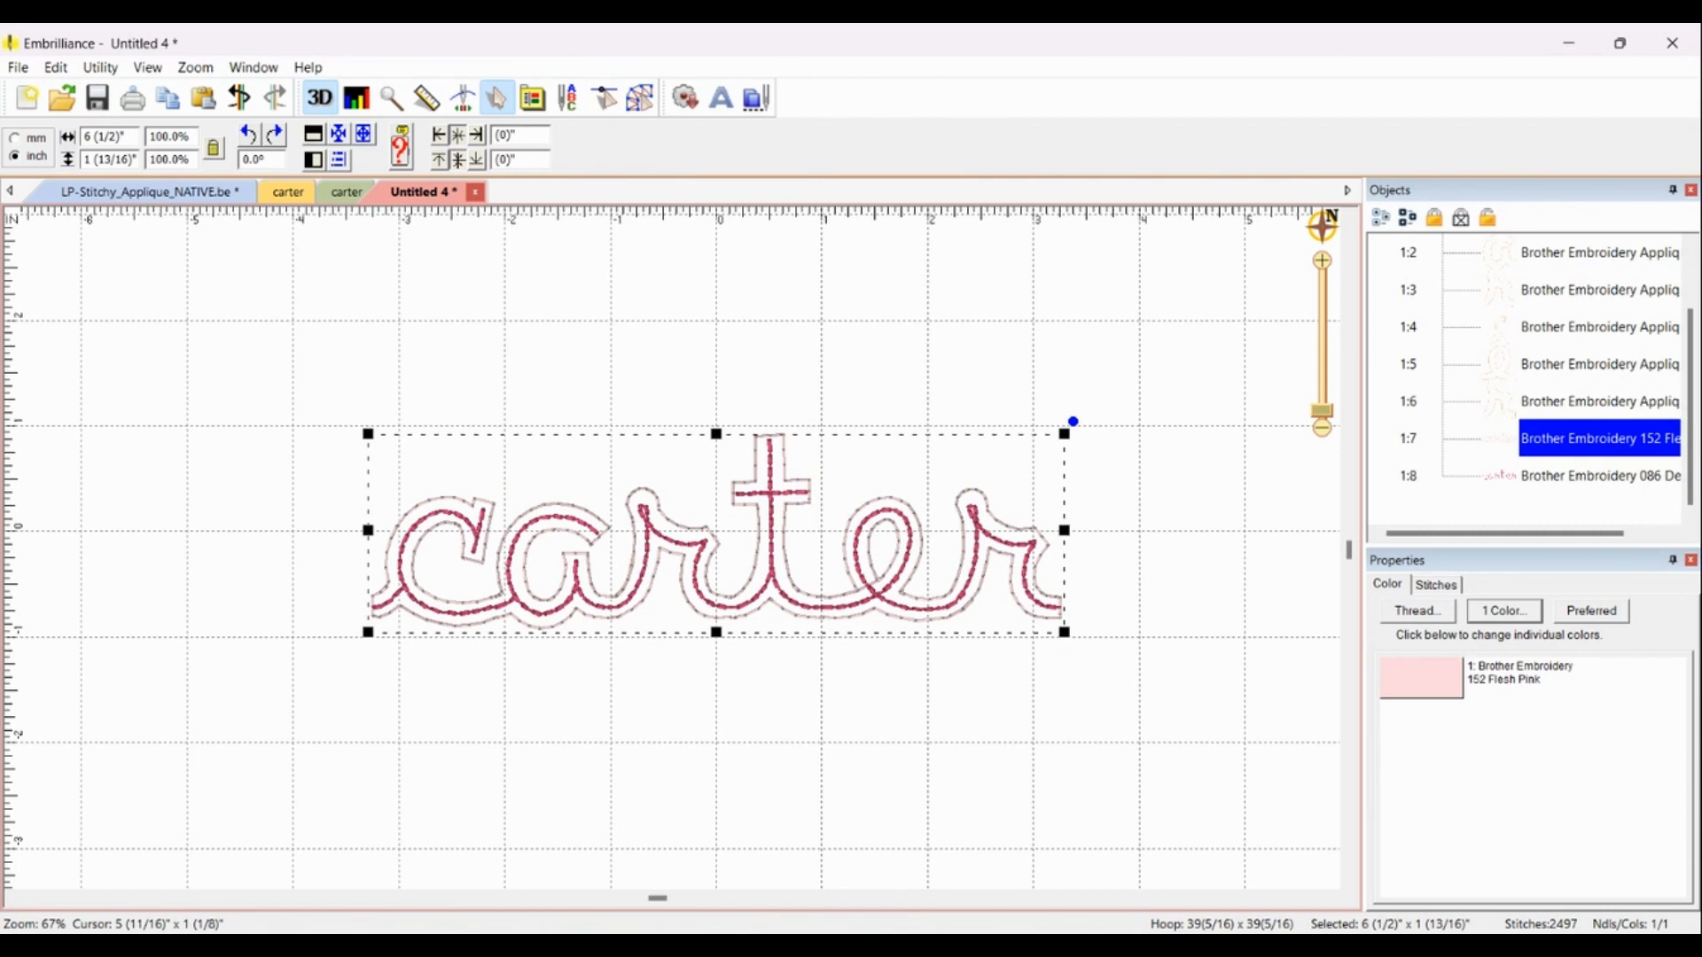
click(1433, 680)
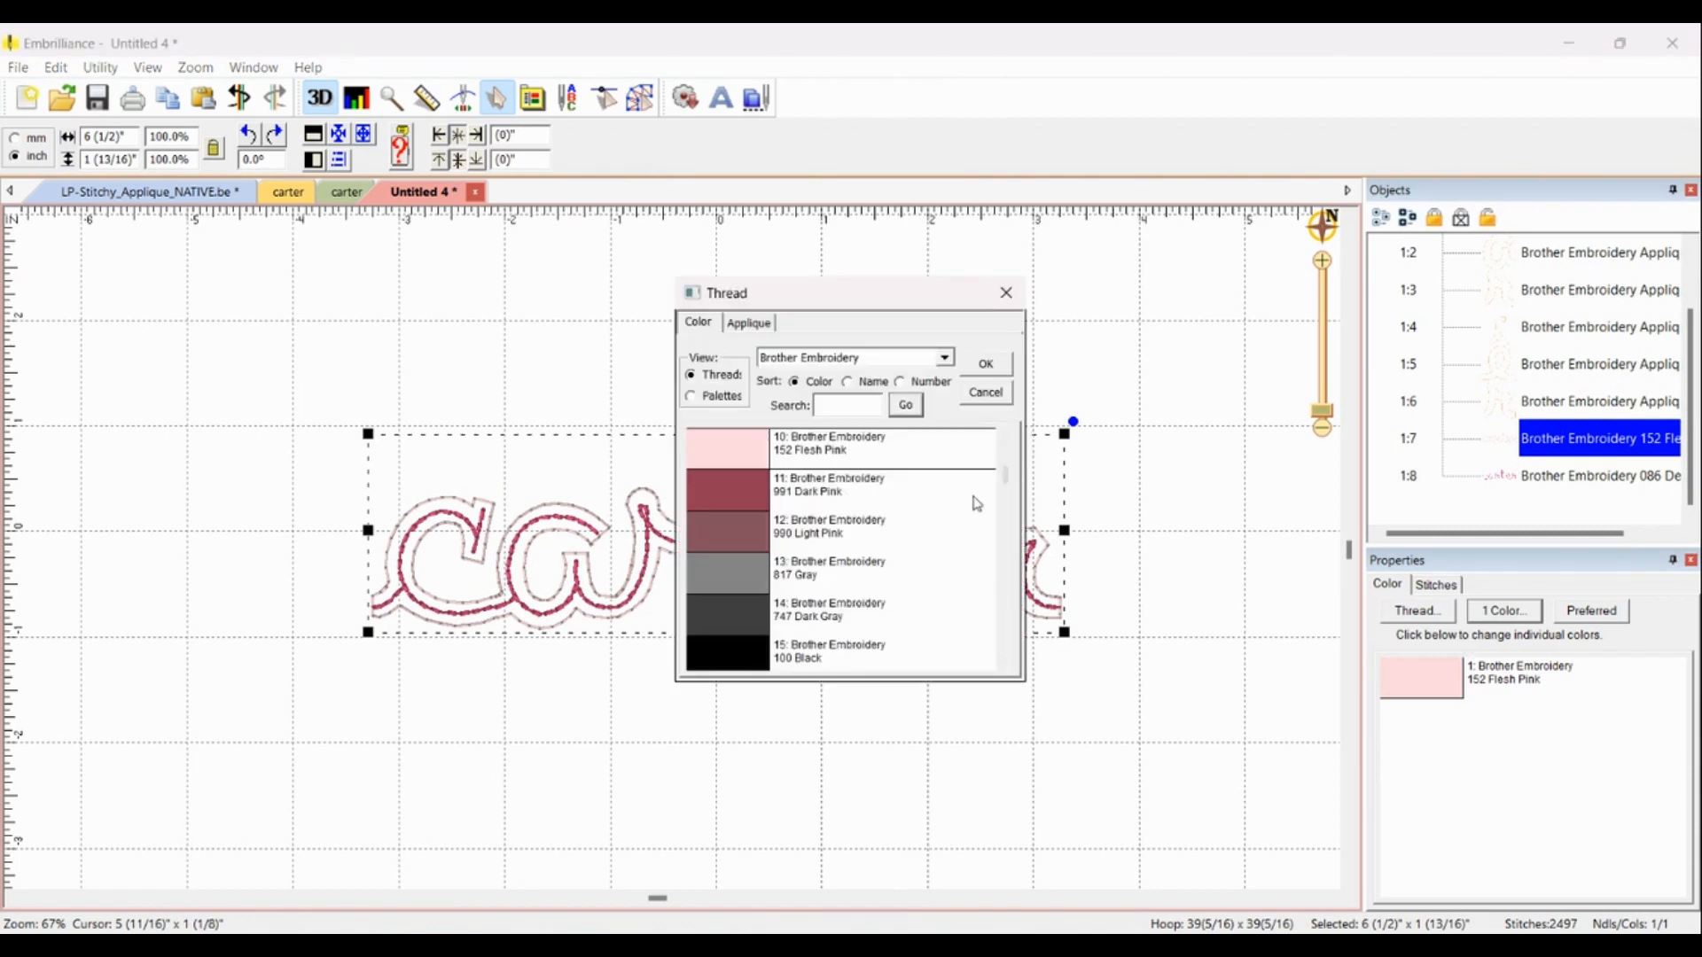
drag(1004, 469, 1014, 624)
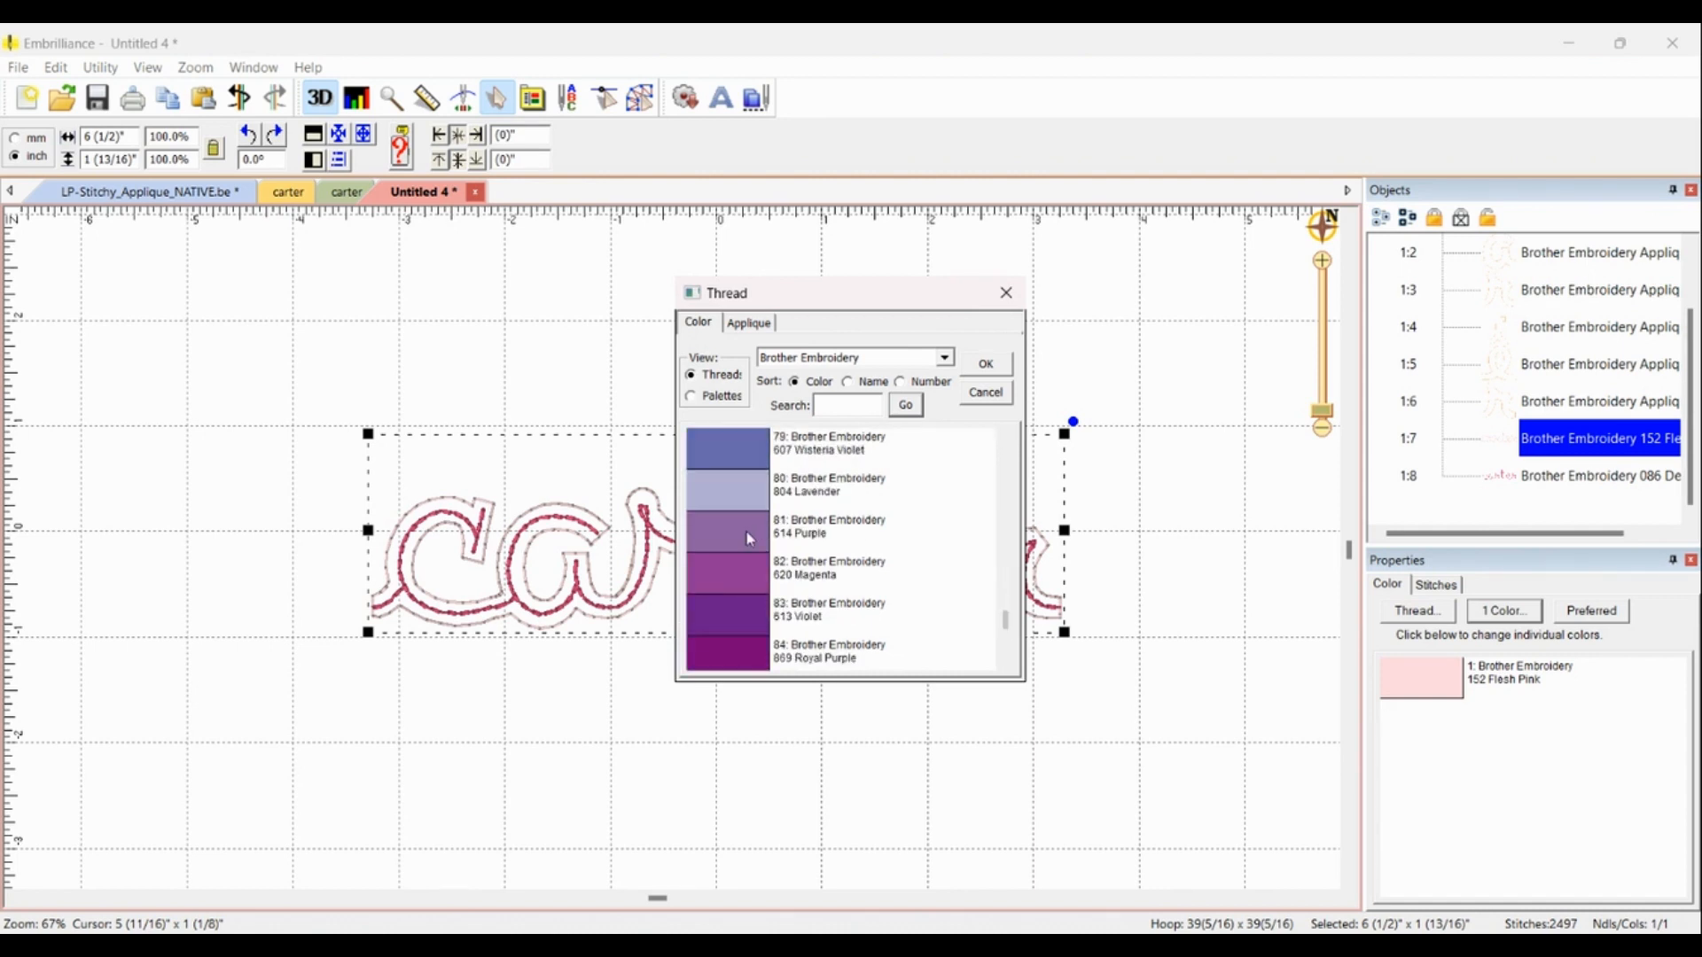
click(747, 572)
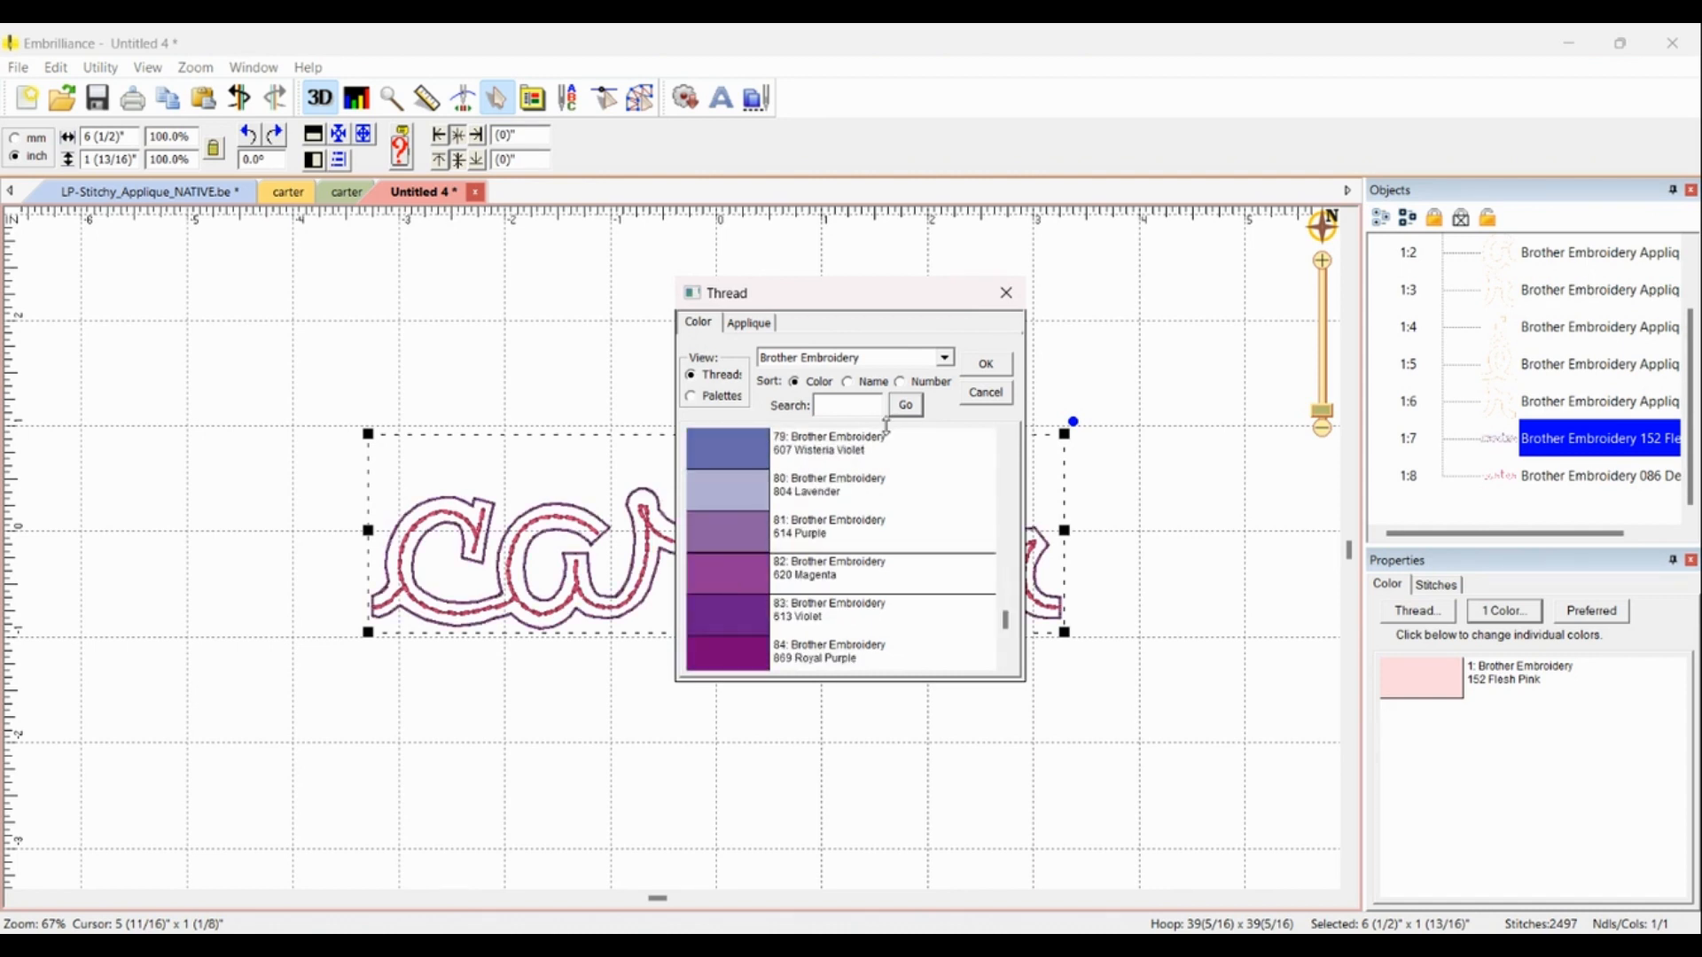
click(986, 365)
Step: Review each object's thread color in the object list
scroll(1475, 361, up, 2)
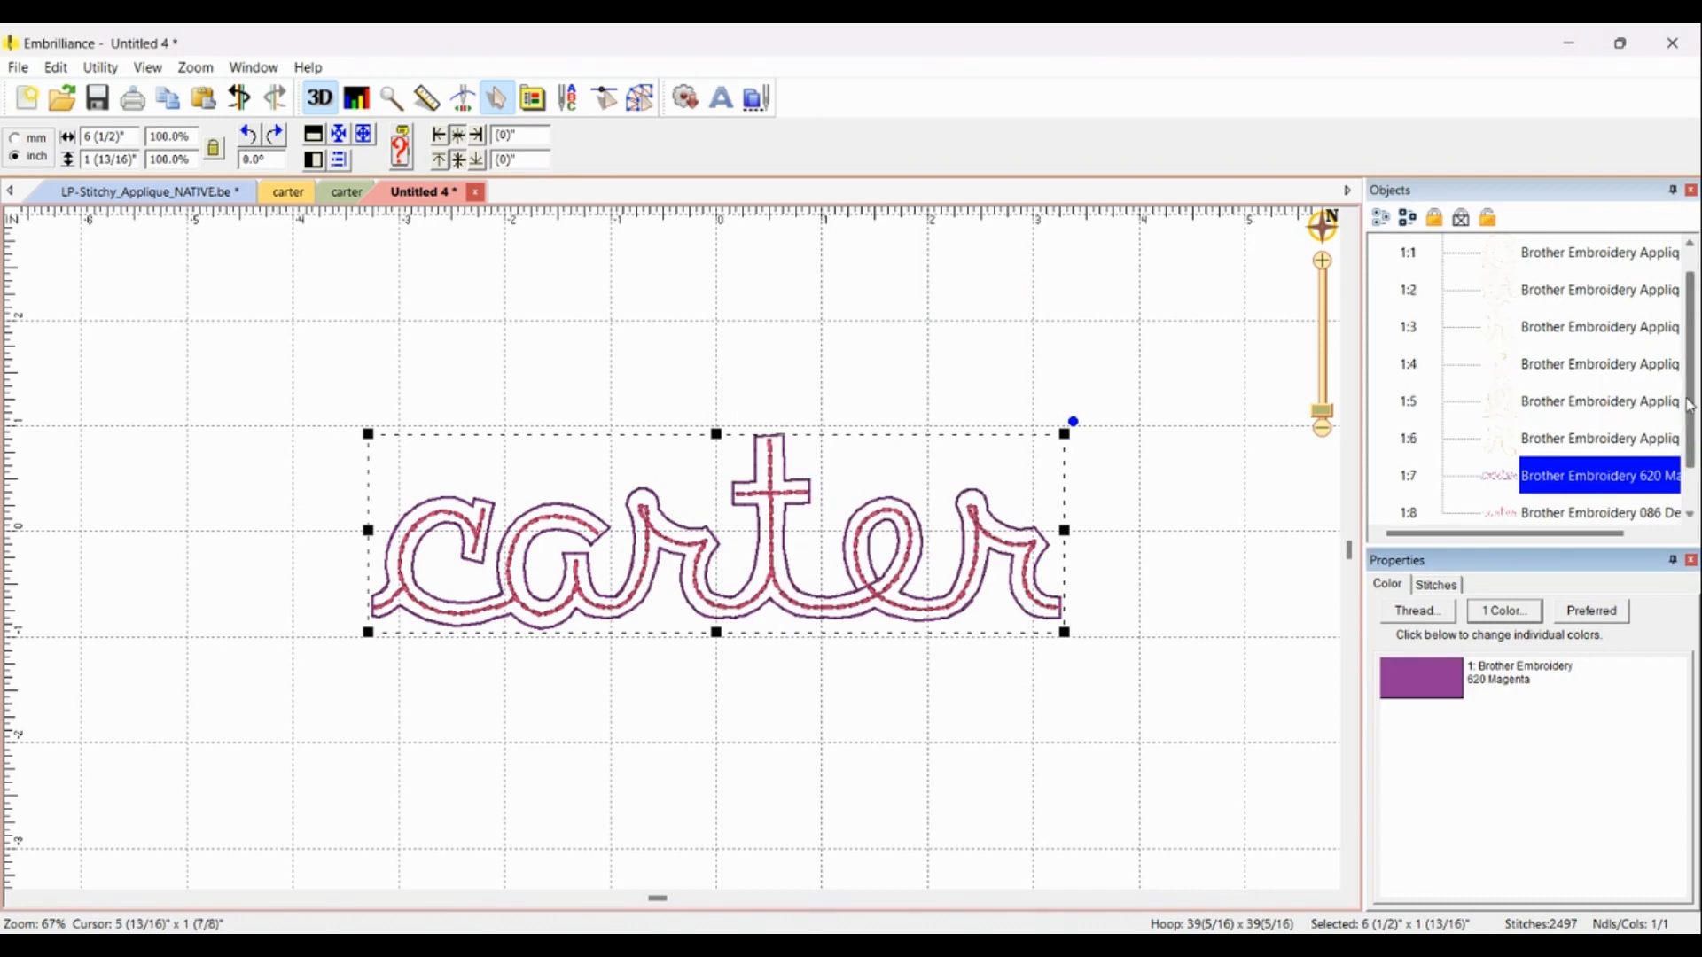
click(1506, 301)
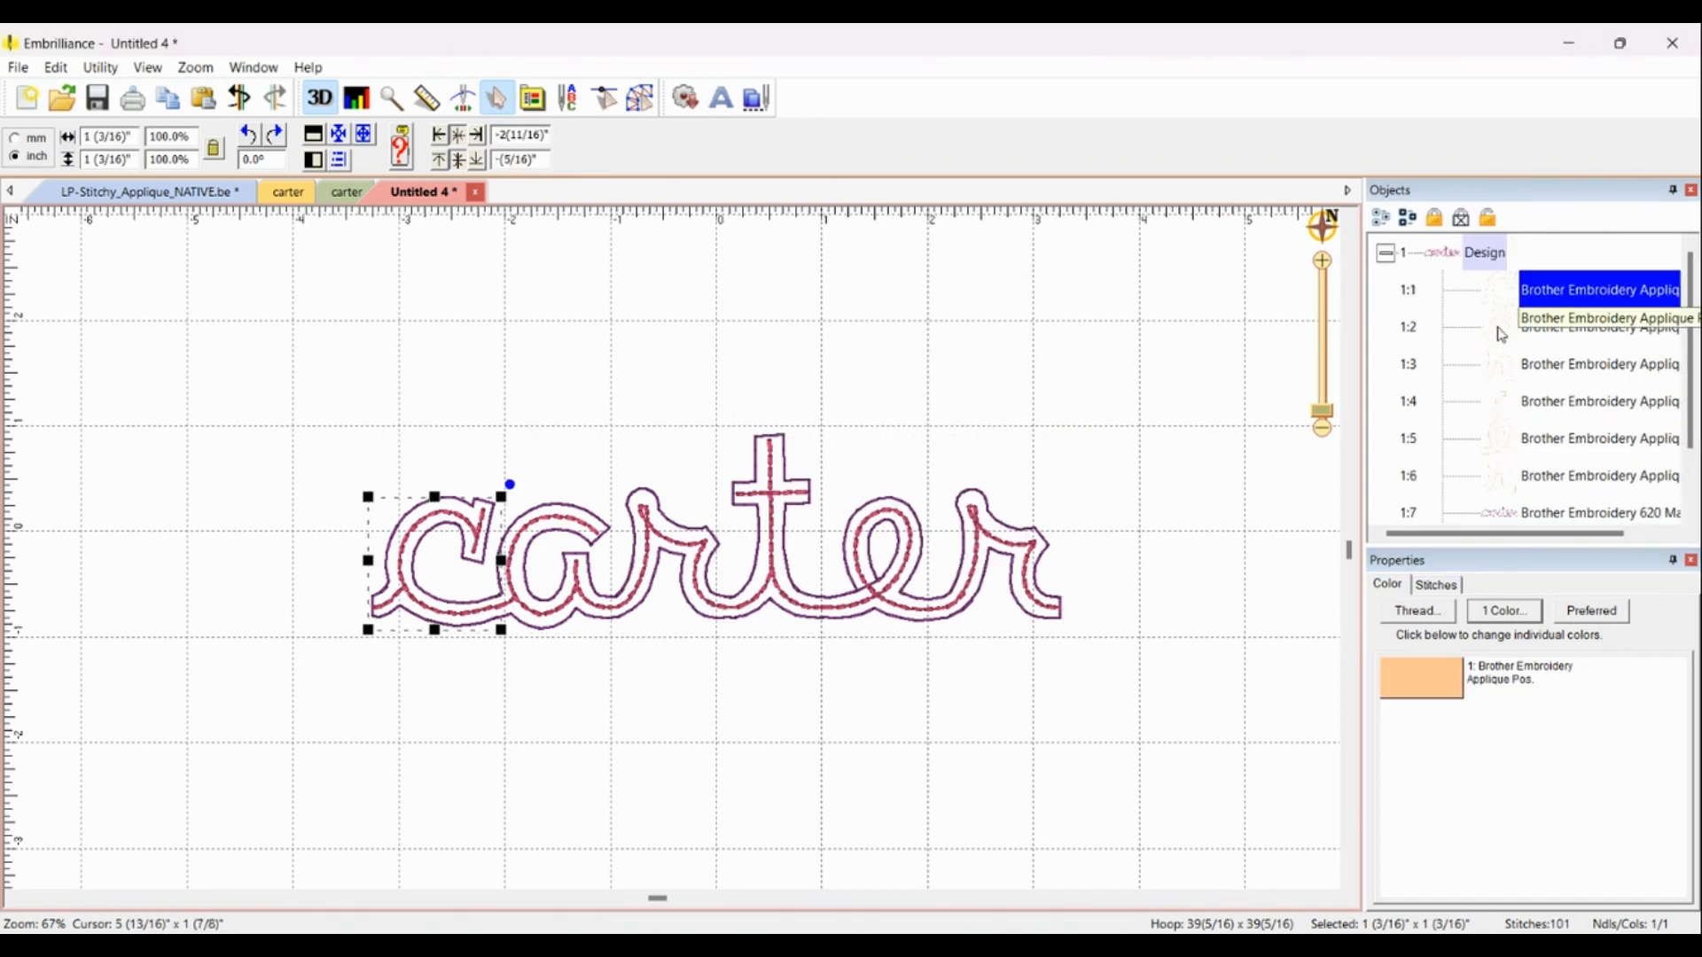
click(1492, 371)
click(1497, 403)
click(1496, 441)
click(1496, 478)
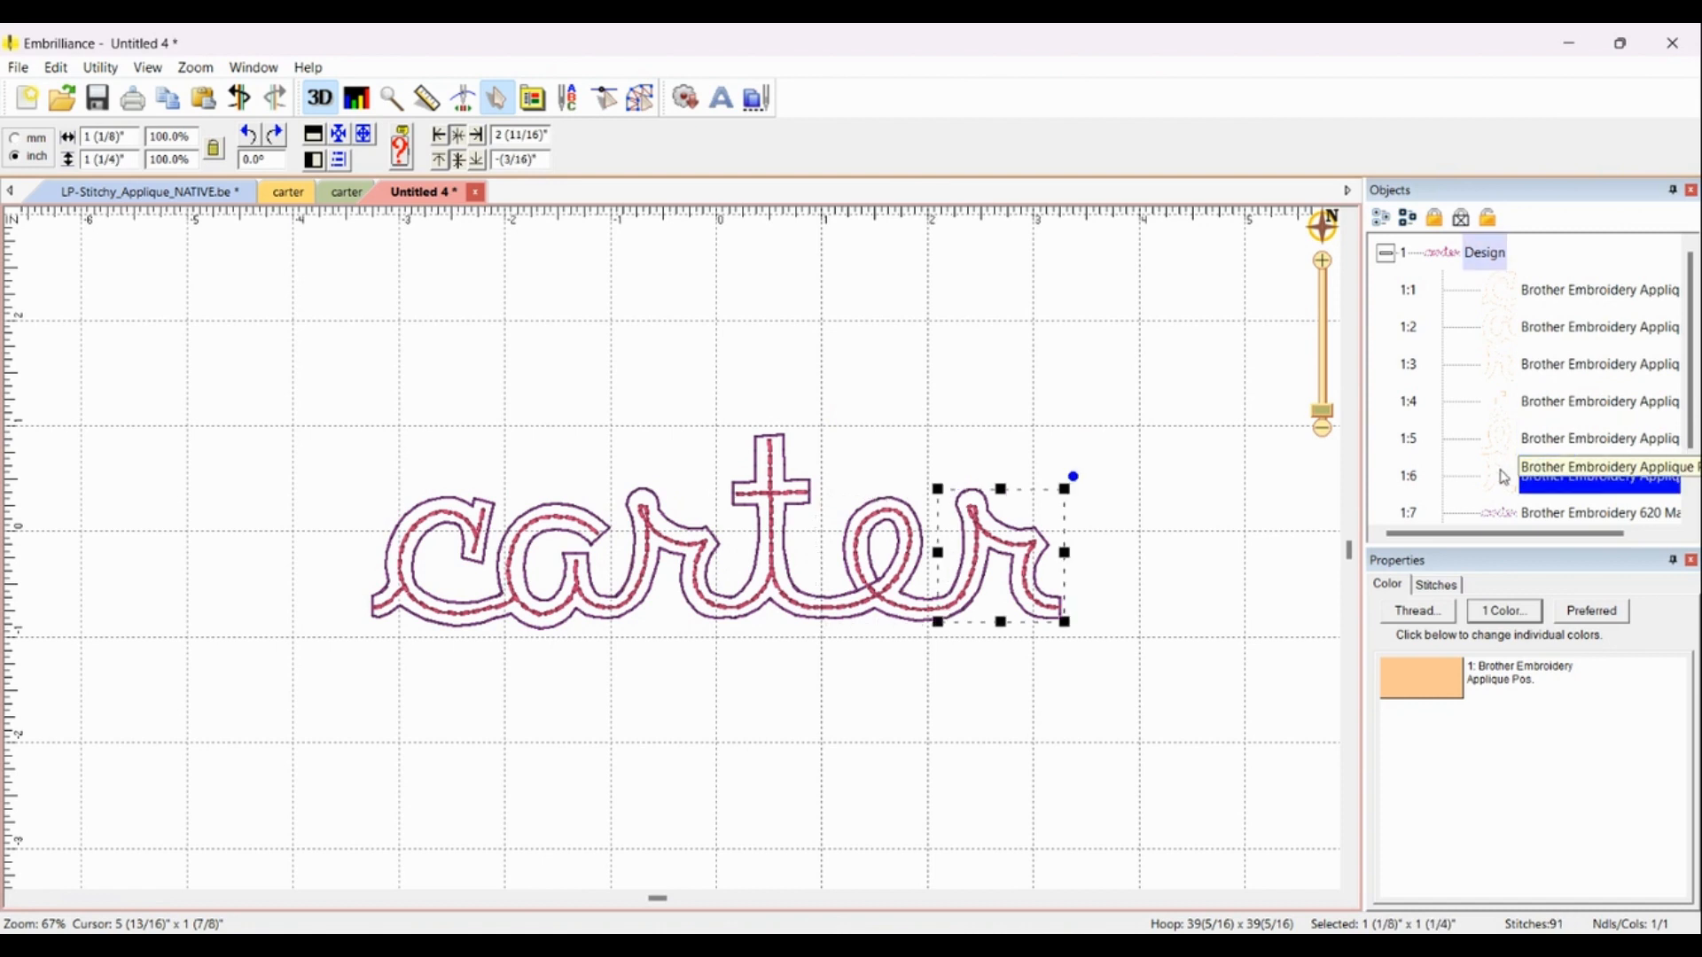
click(1185, 593)
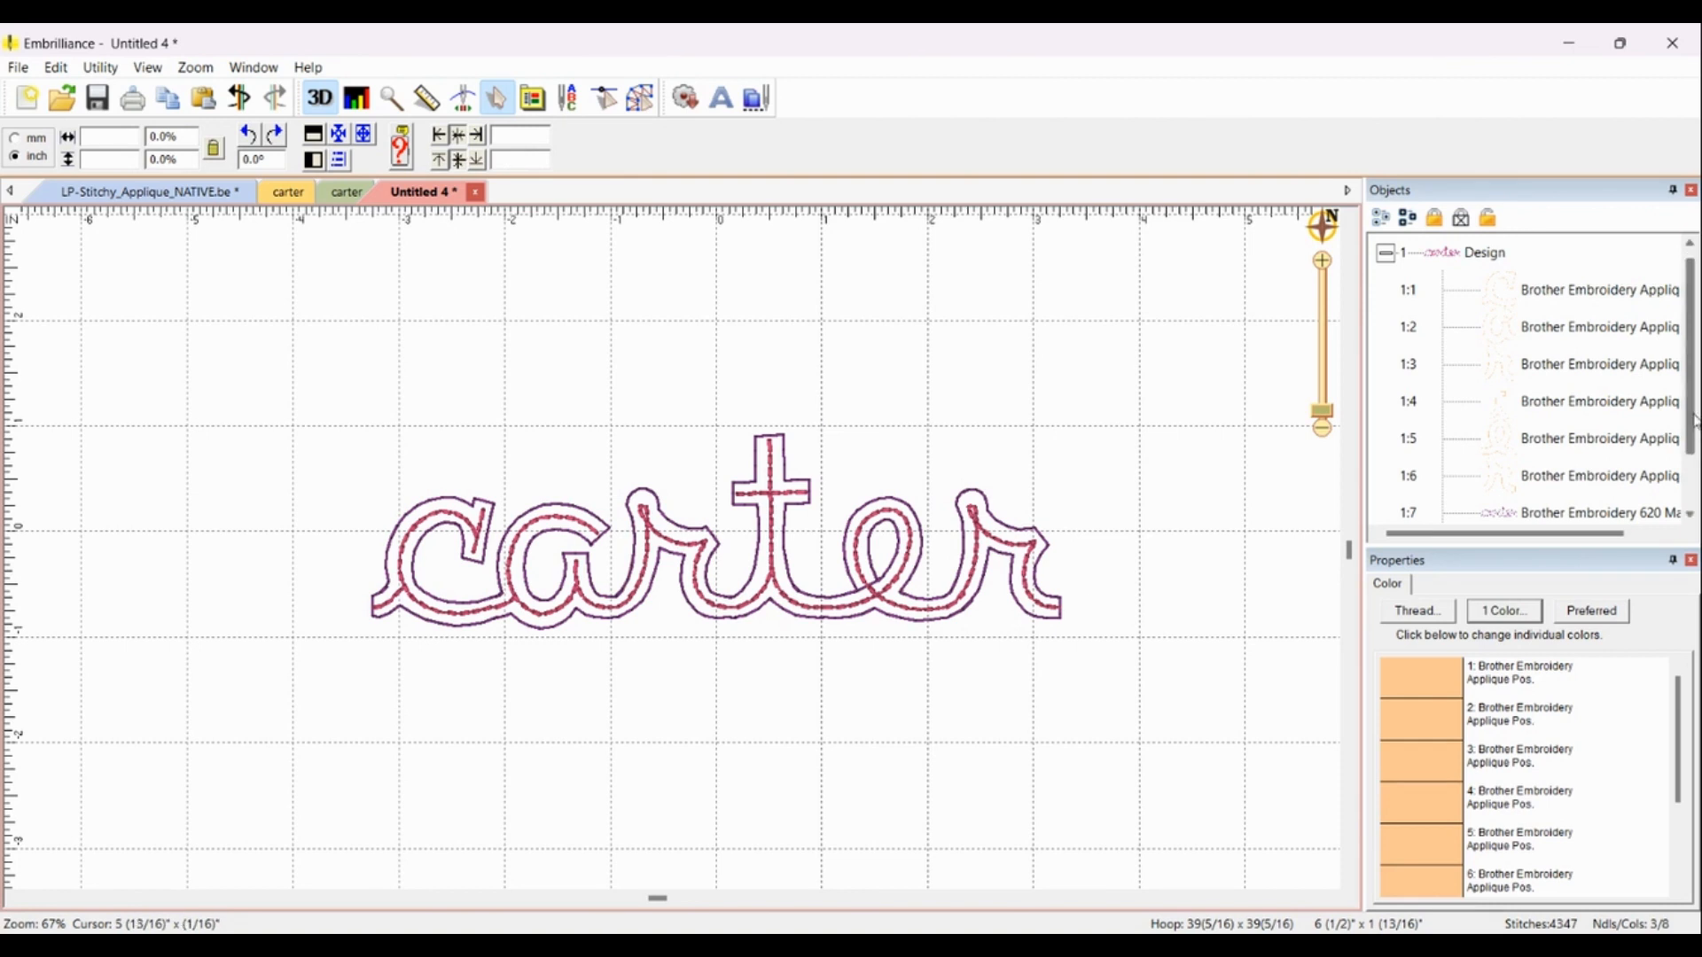
drag(1695, 423, 1695, 468)
click(1498, 451)
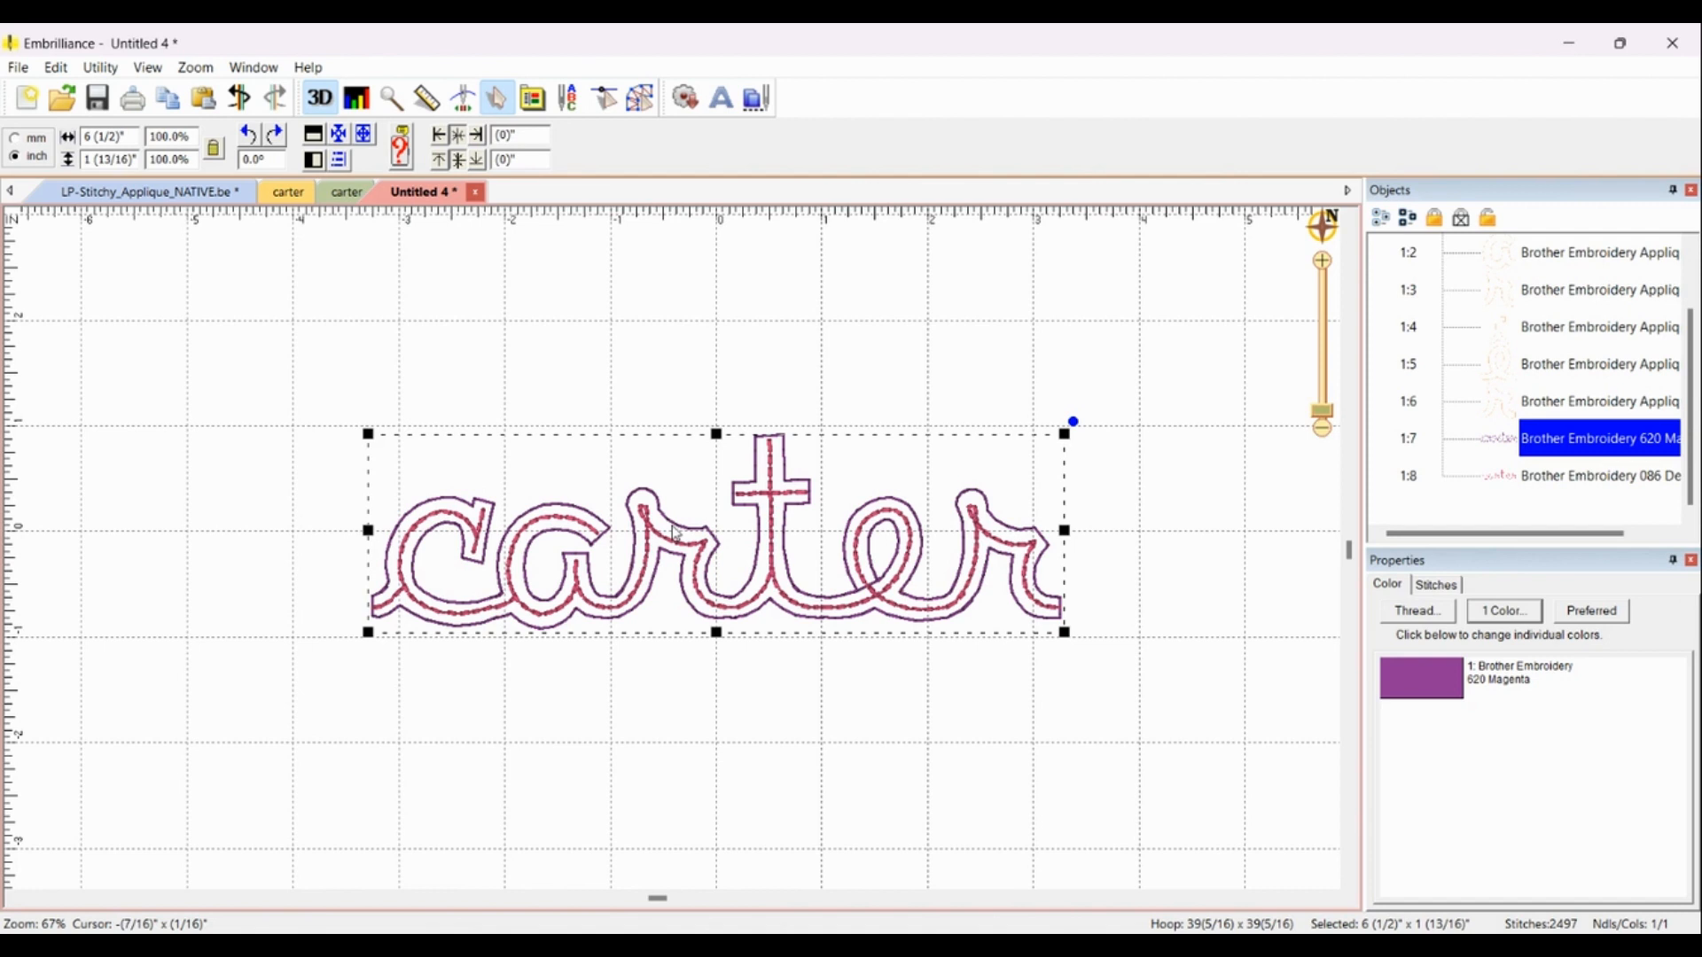
click(1498, 484)
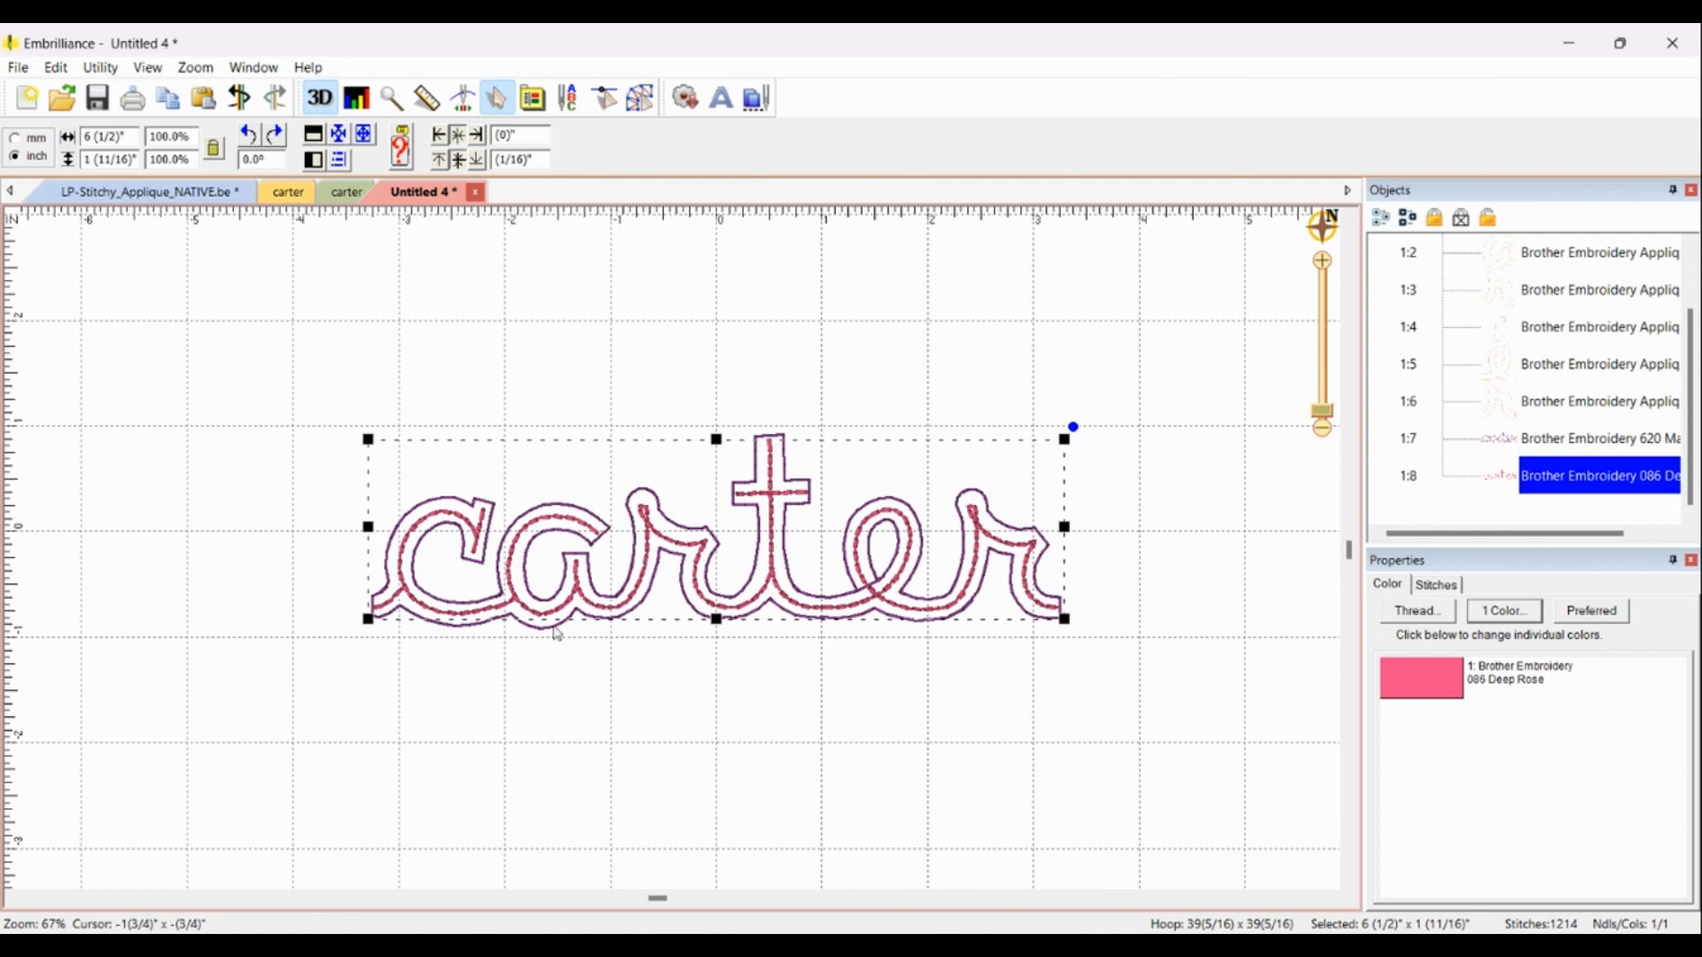